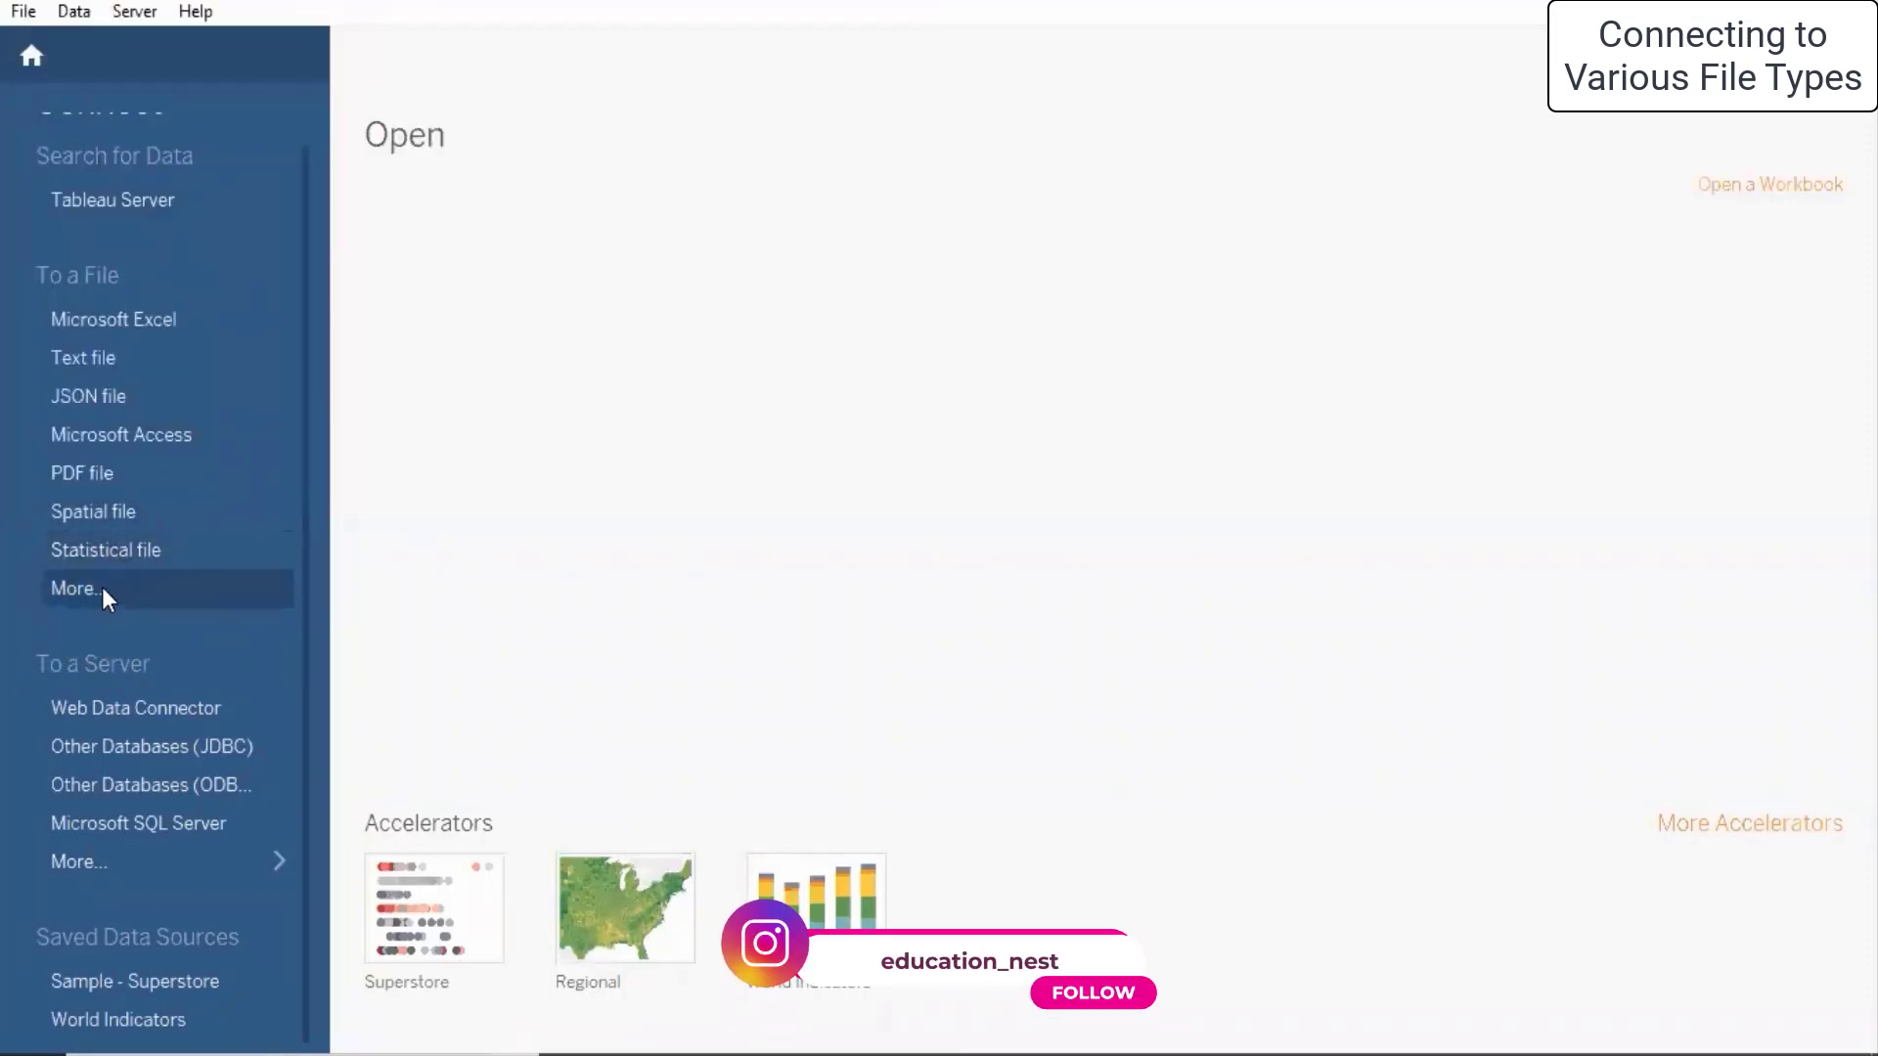
- Browse for another file type and open the Desktop's Minitab Dataset folder
click(102, 587)
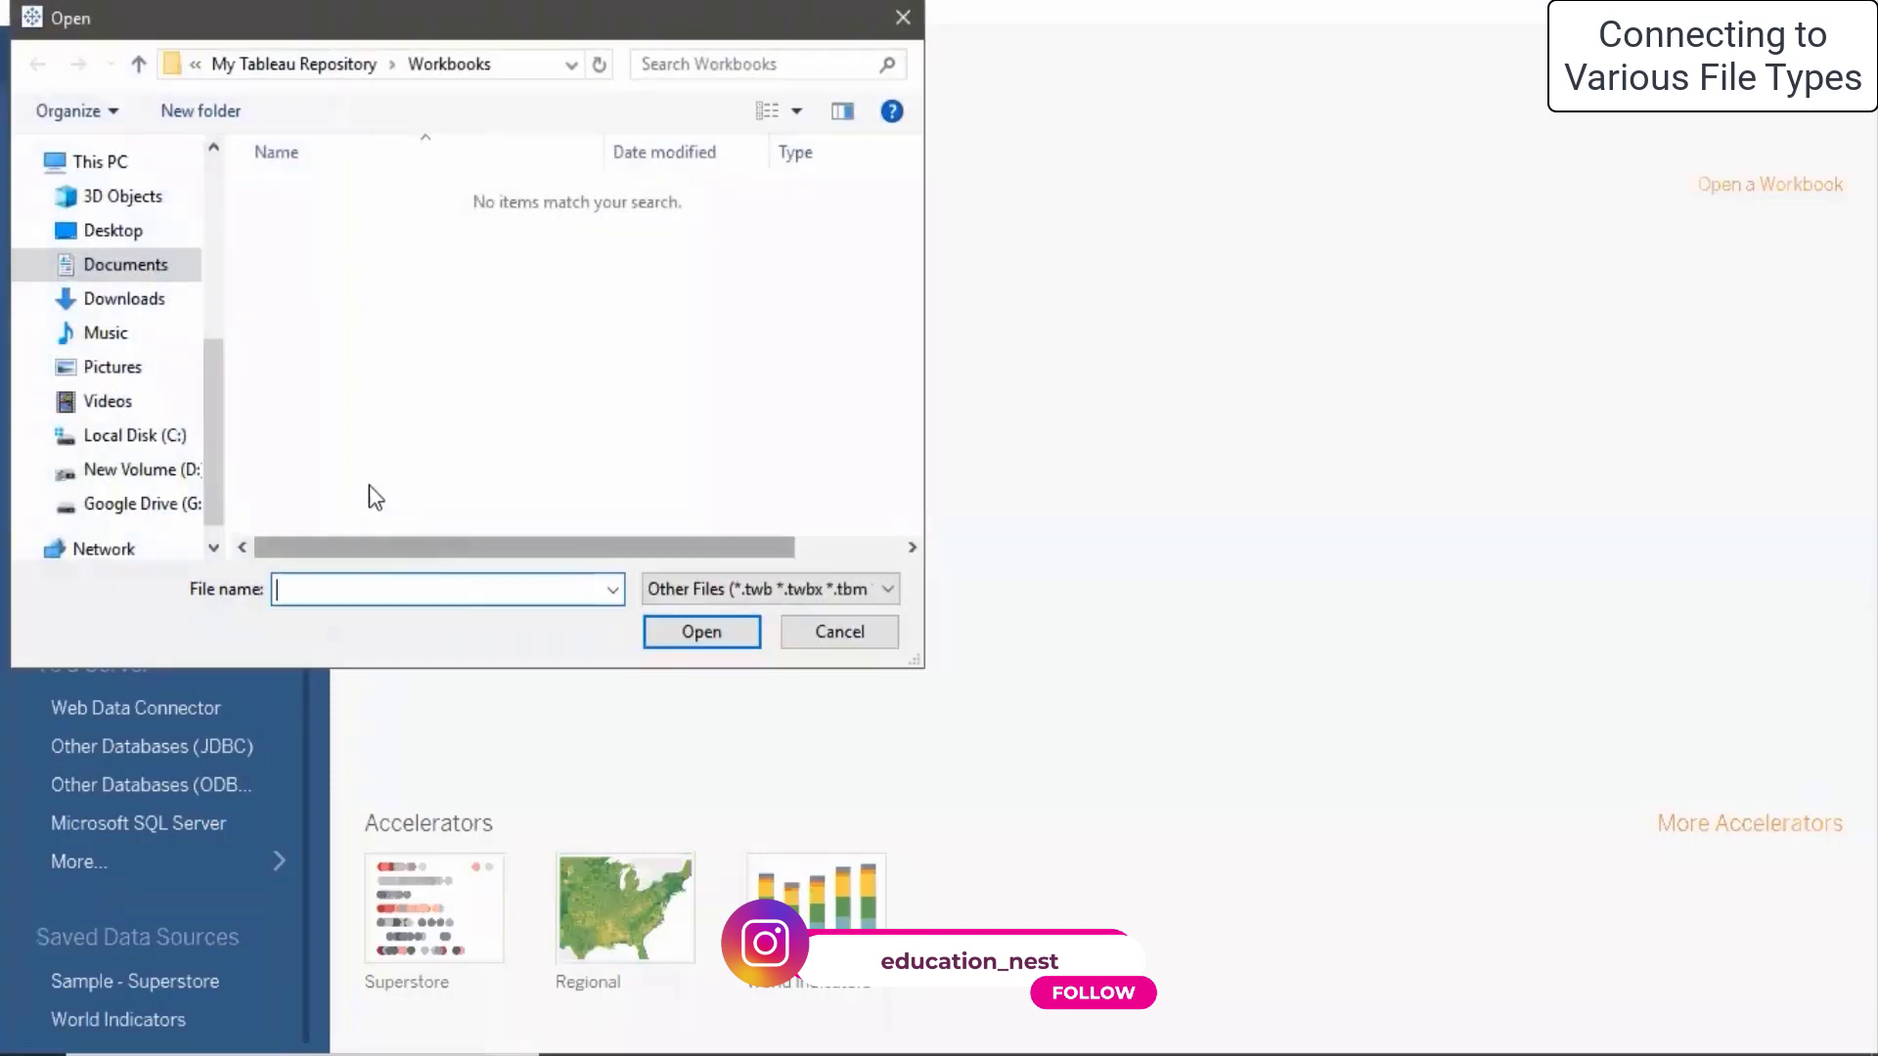
click(101, 233)
click(502, 223)
double_click(502, 223)
- Look through the folder, selecting owid-energy-data.json, owid-energy-data.csv and proliferation.xlsx in turn
scroll(399, 260, down, 5)
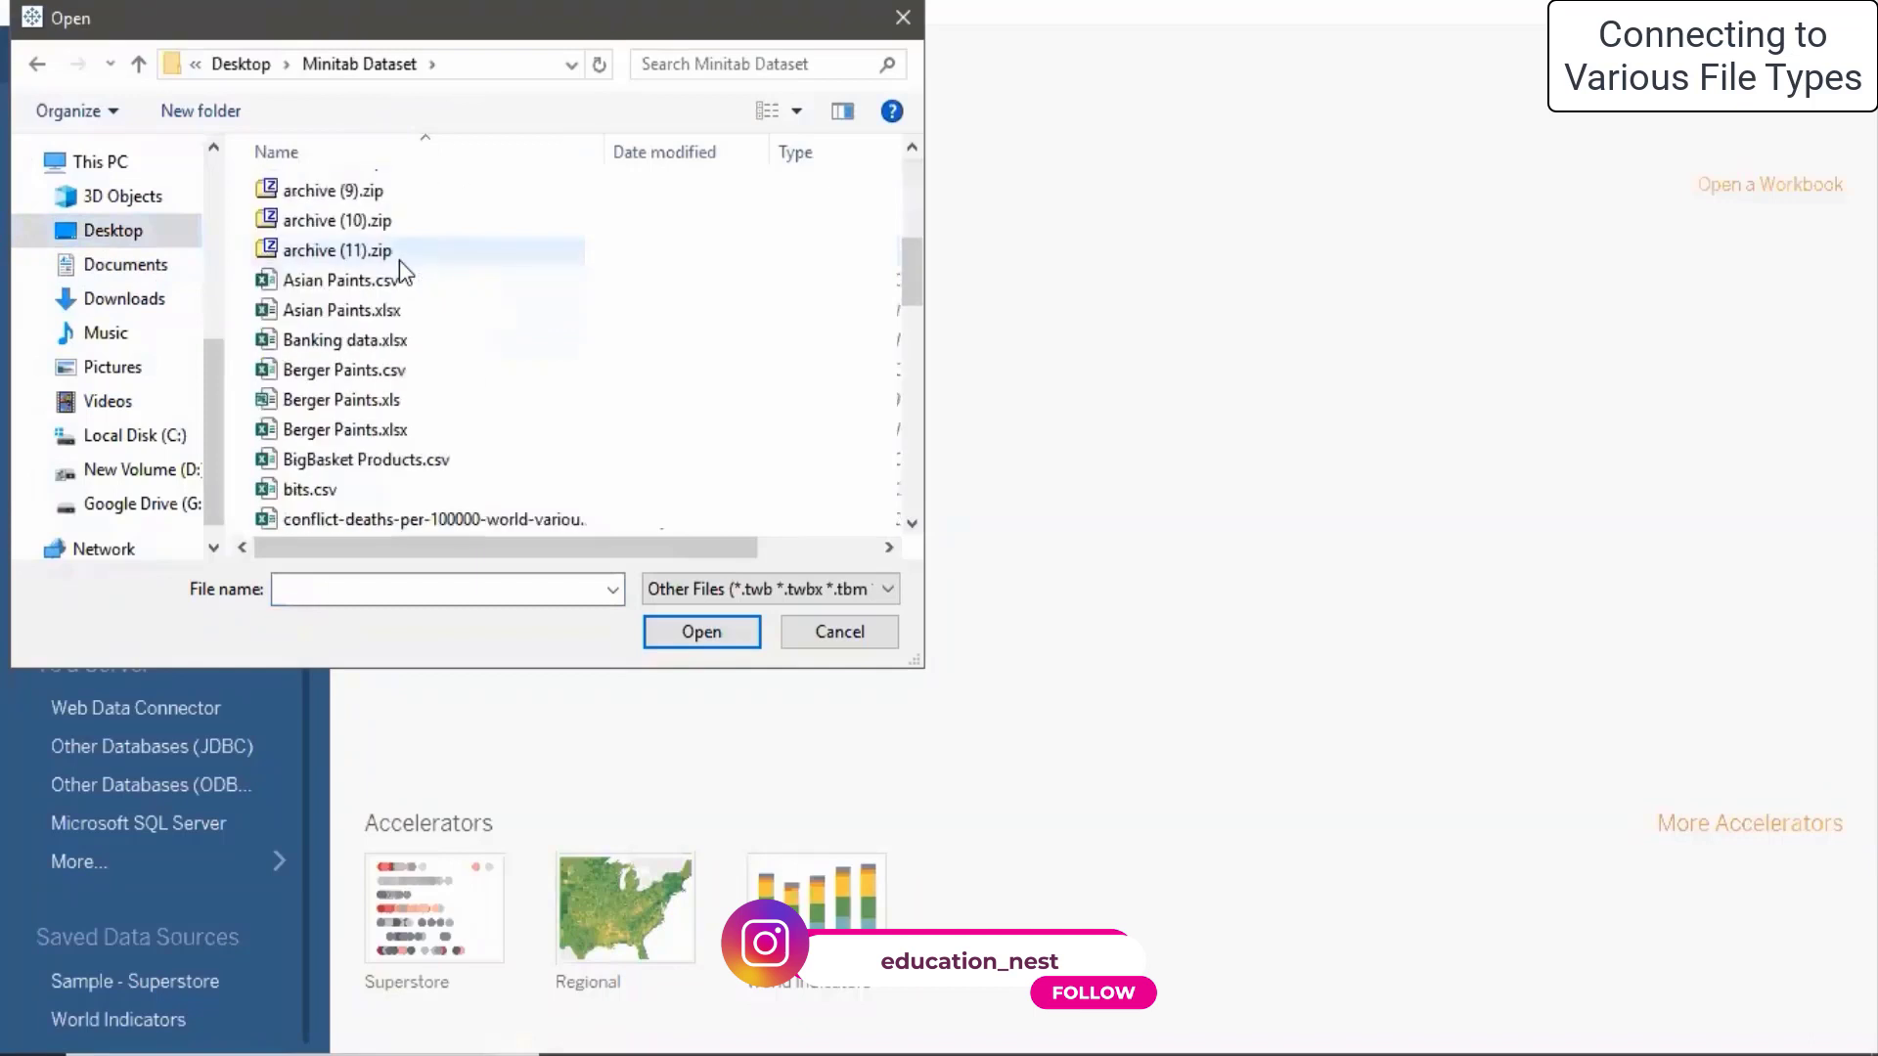
scroll(406, 332, down, 6)
scroll(431, 440, down, 3)
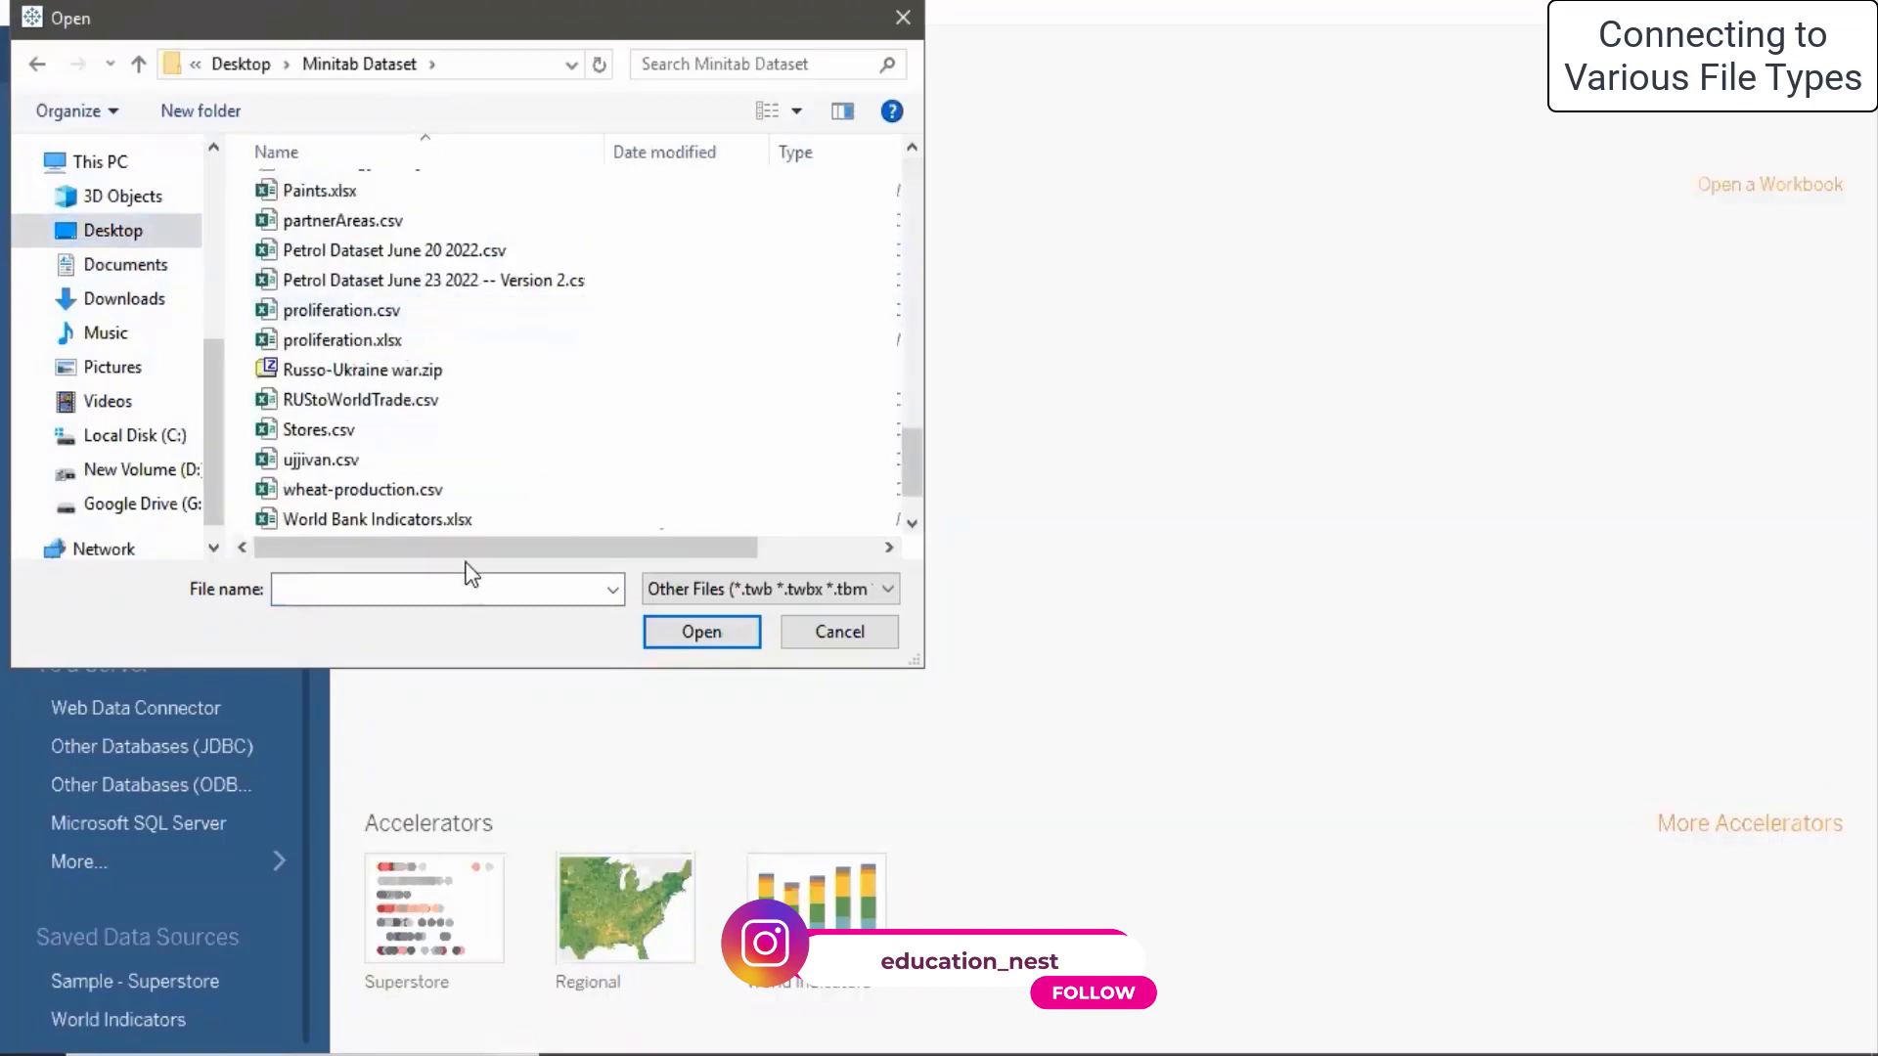
scroll(460, 460, up, 1)
scroll(460, 459, up, 1)
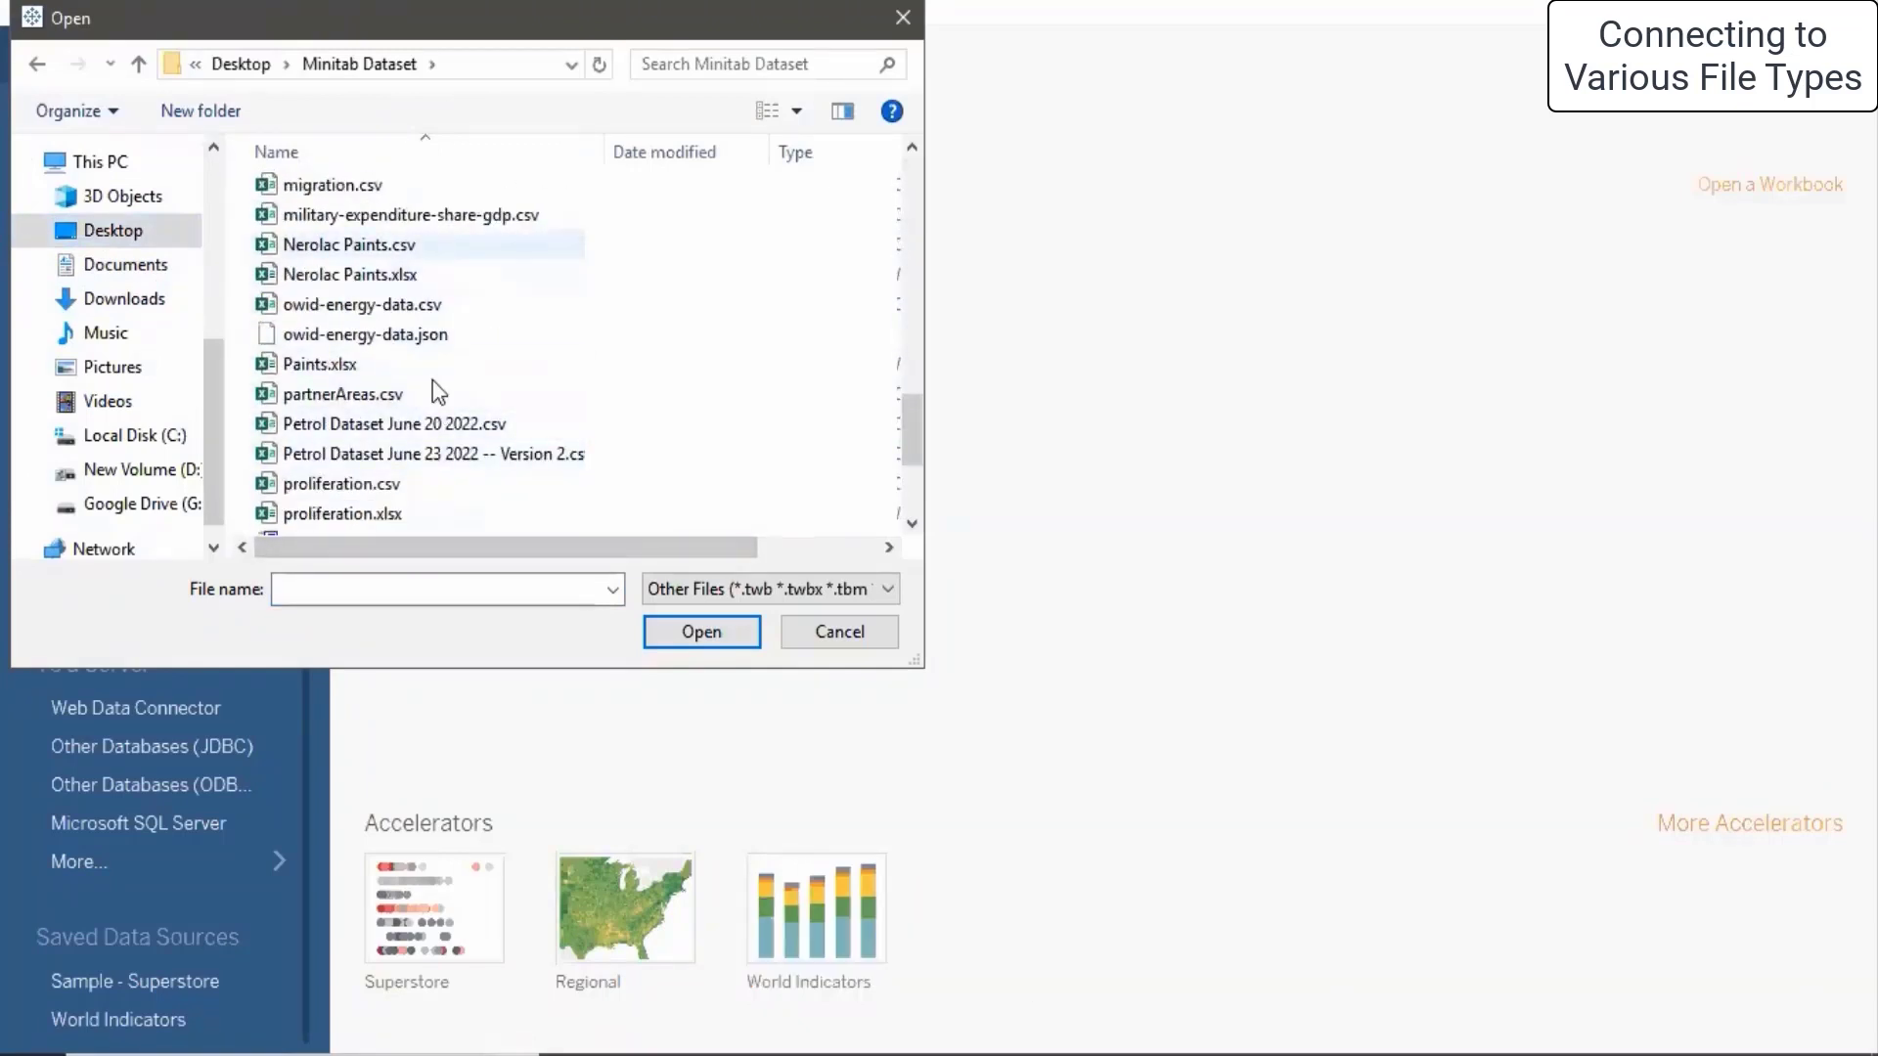
click(456, 340)
click(398, 304)
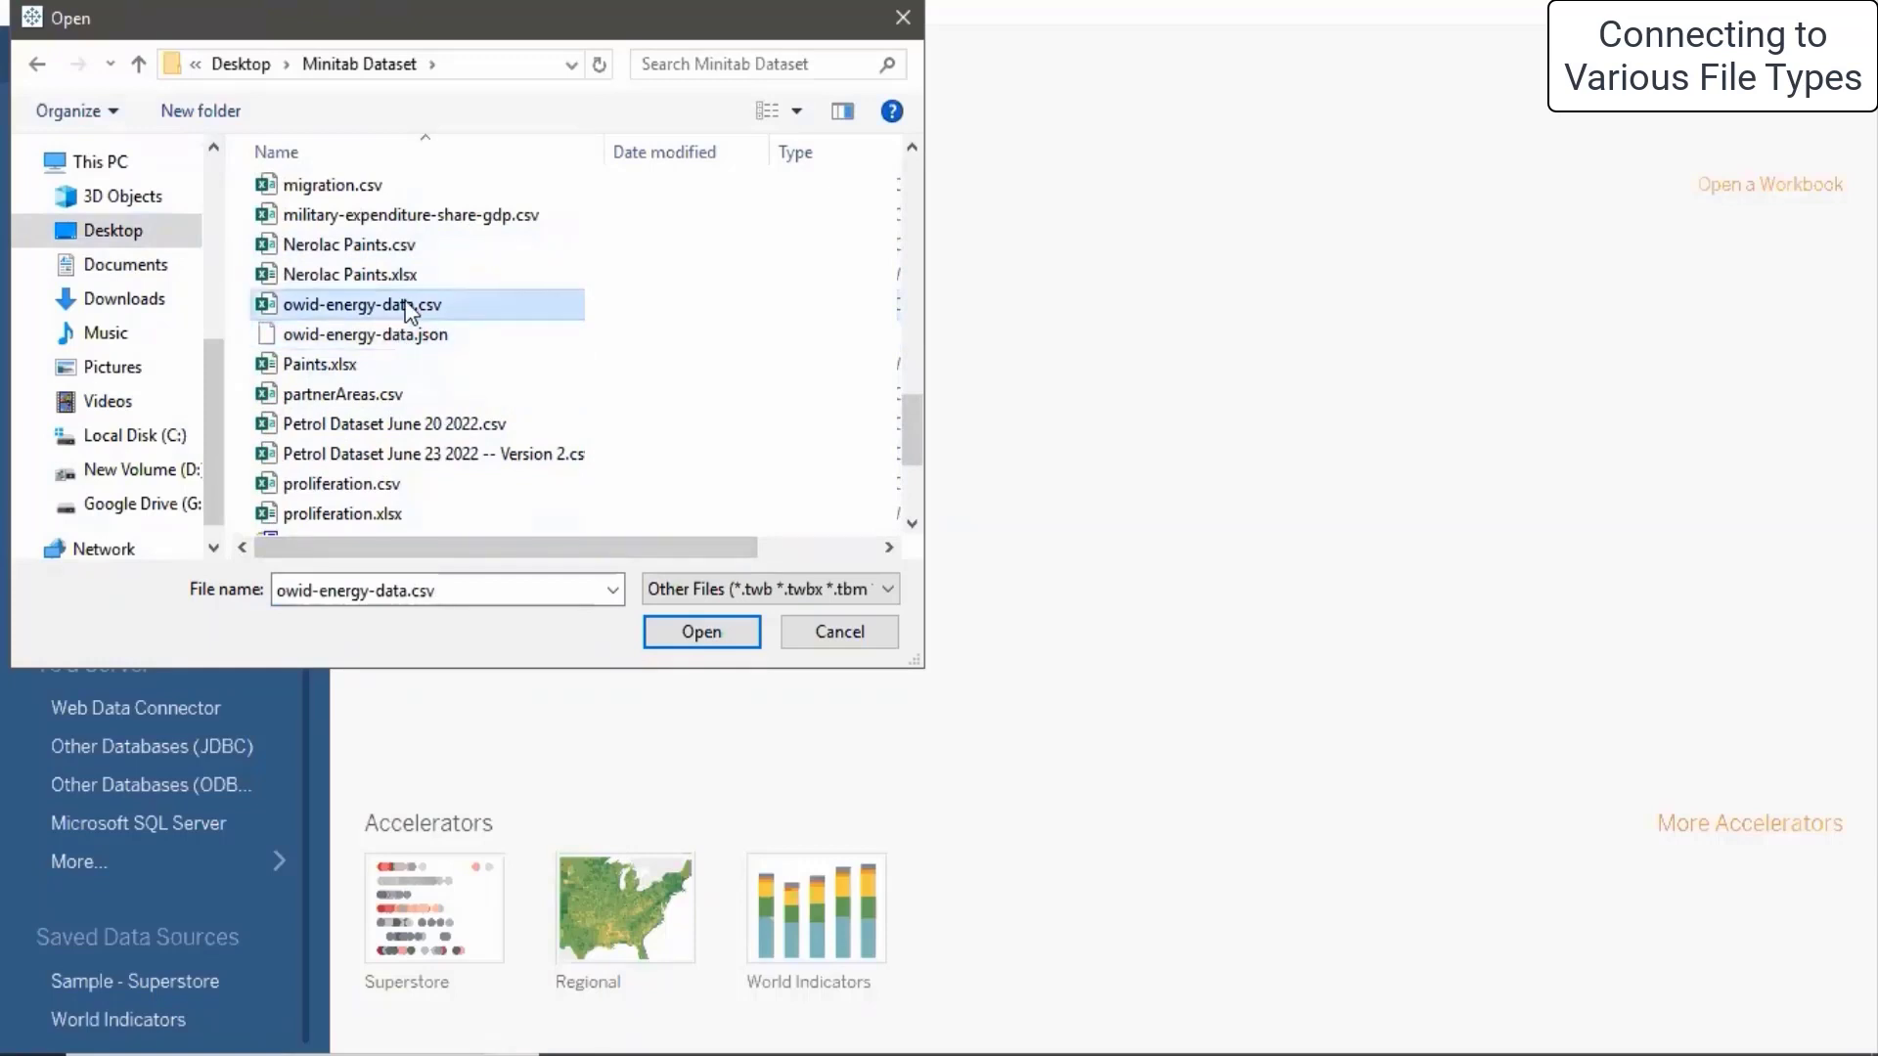
scroll(409, 311, down, 3)
click(399, 284)
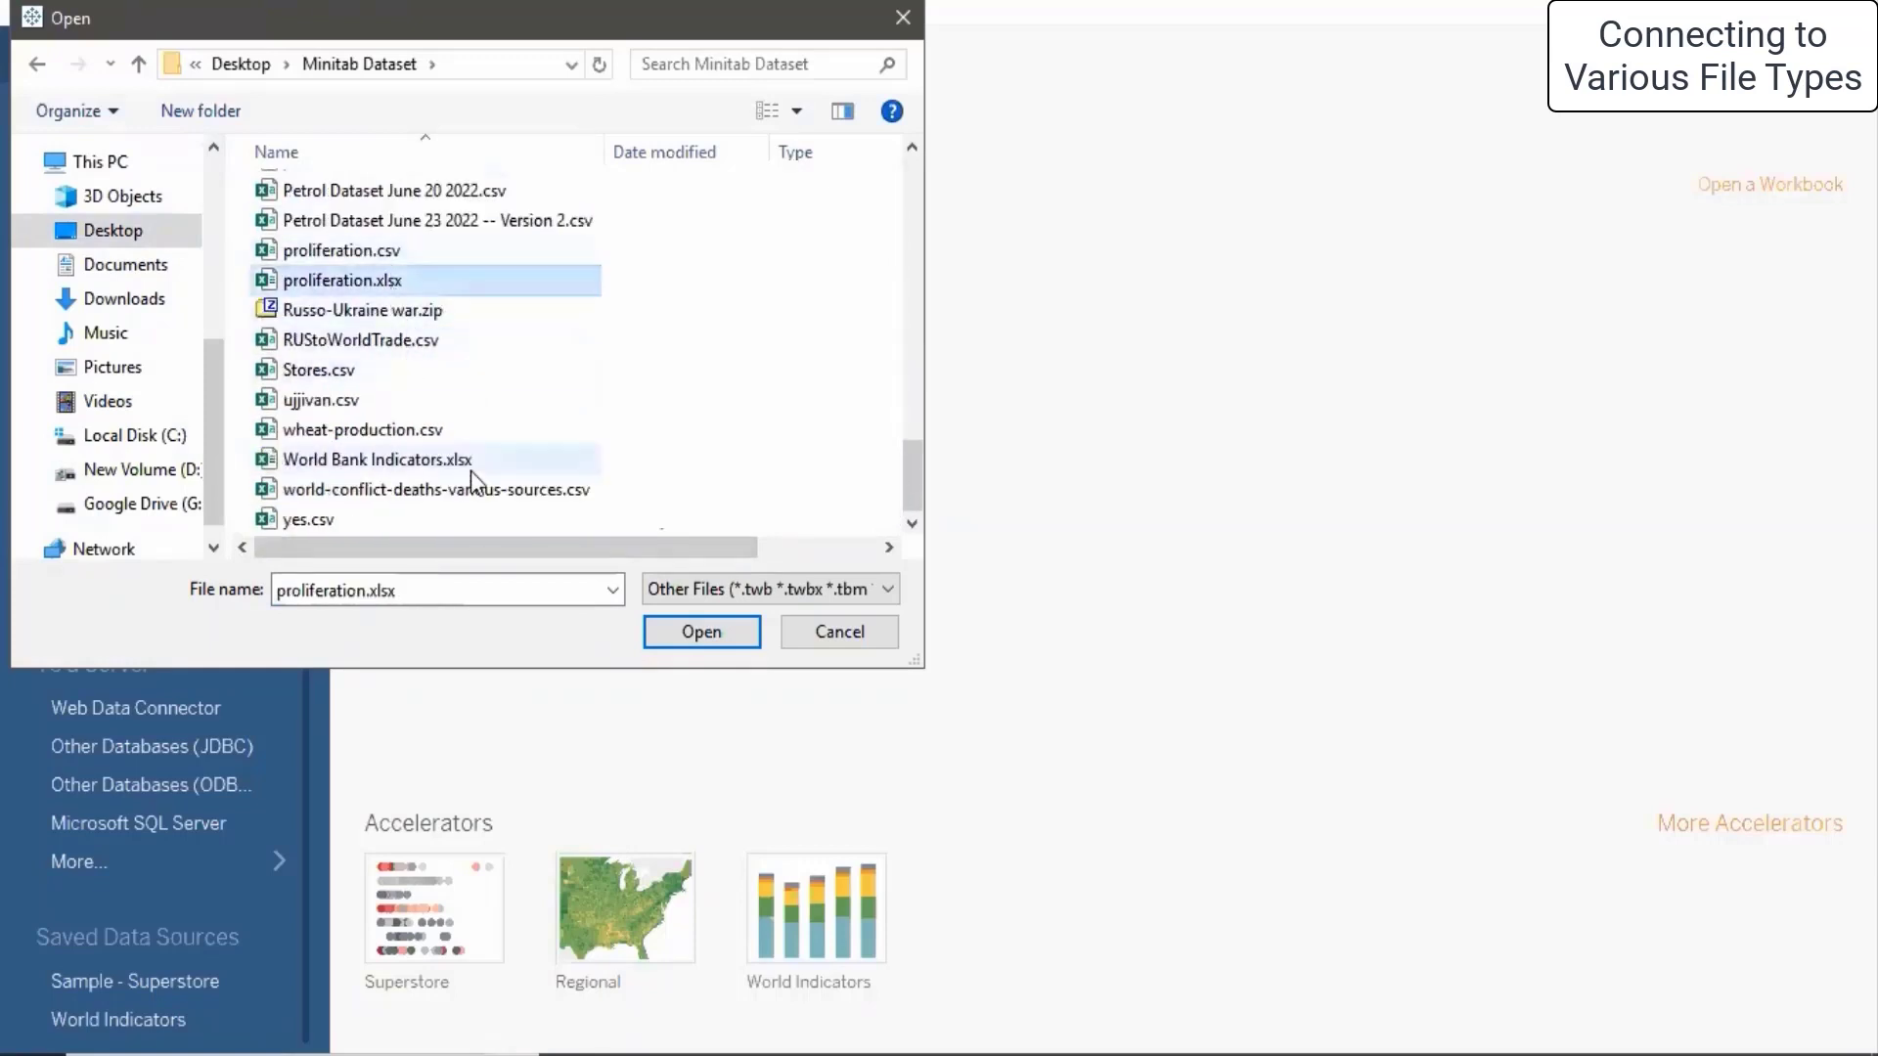
scroll(473, 373, up, 15)
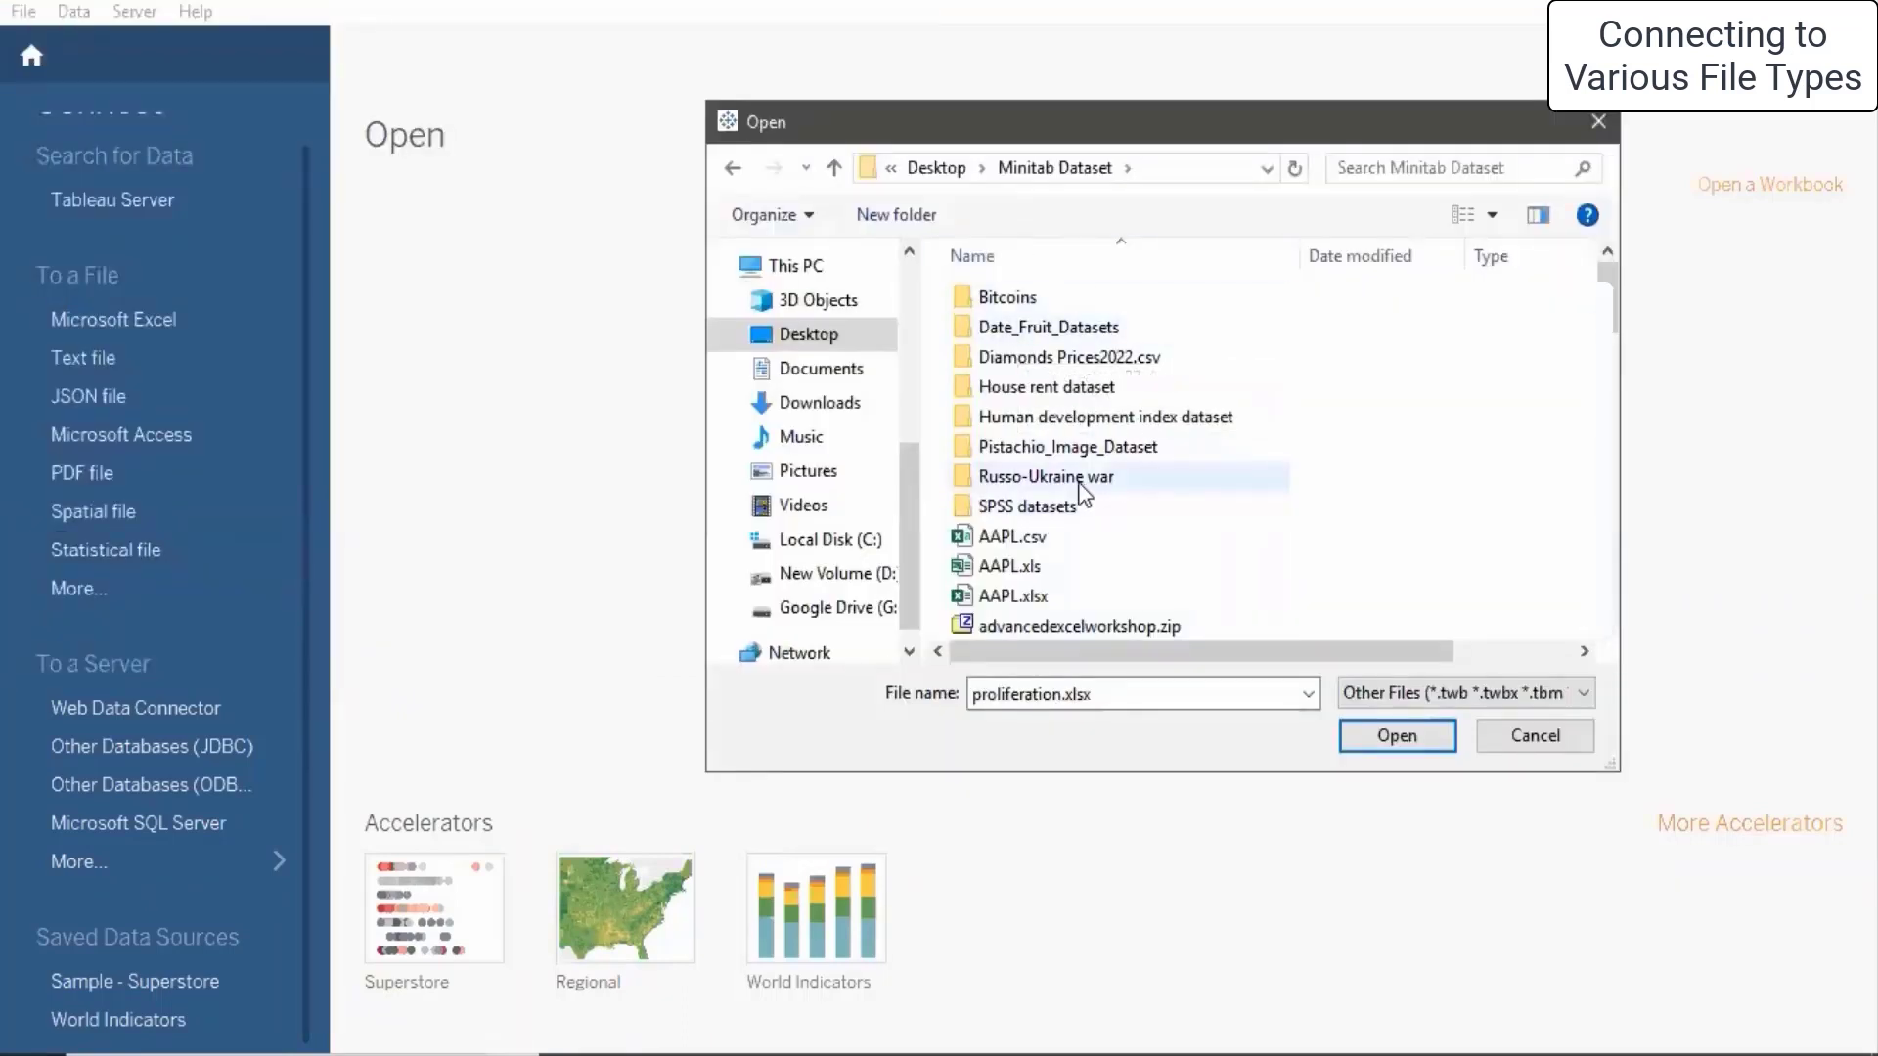
- Check the diabetes .sav and .sas7bdat files in SPSS datasets, cancel, and start a SQL Server connection
double_click(1029, 507)
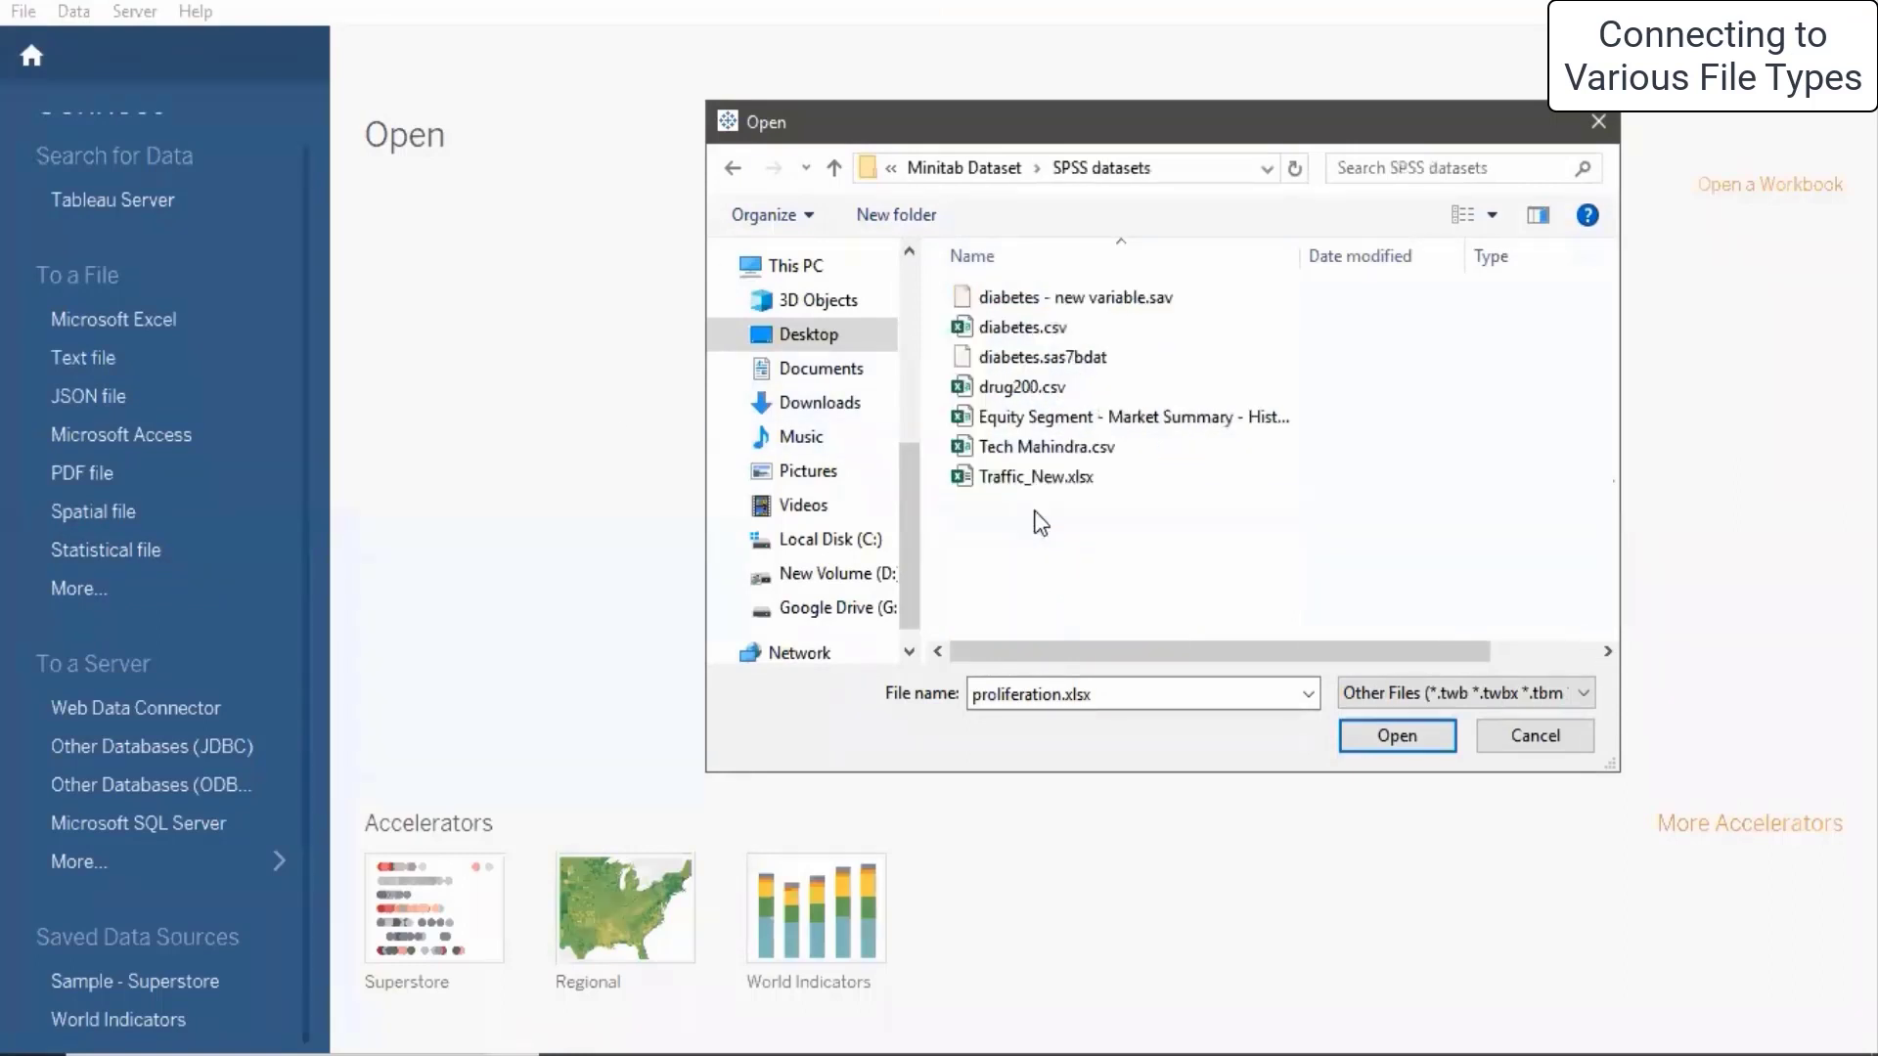
click(1167, 311)
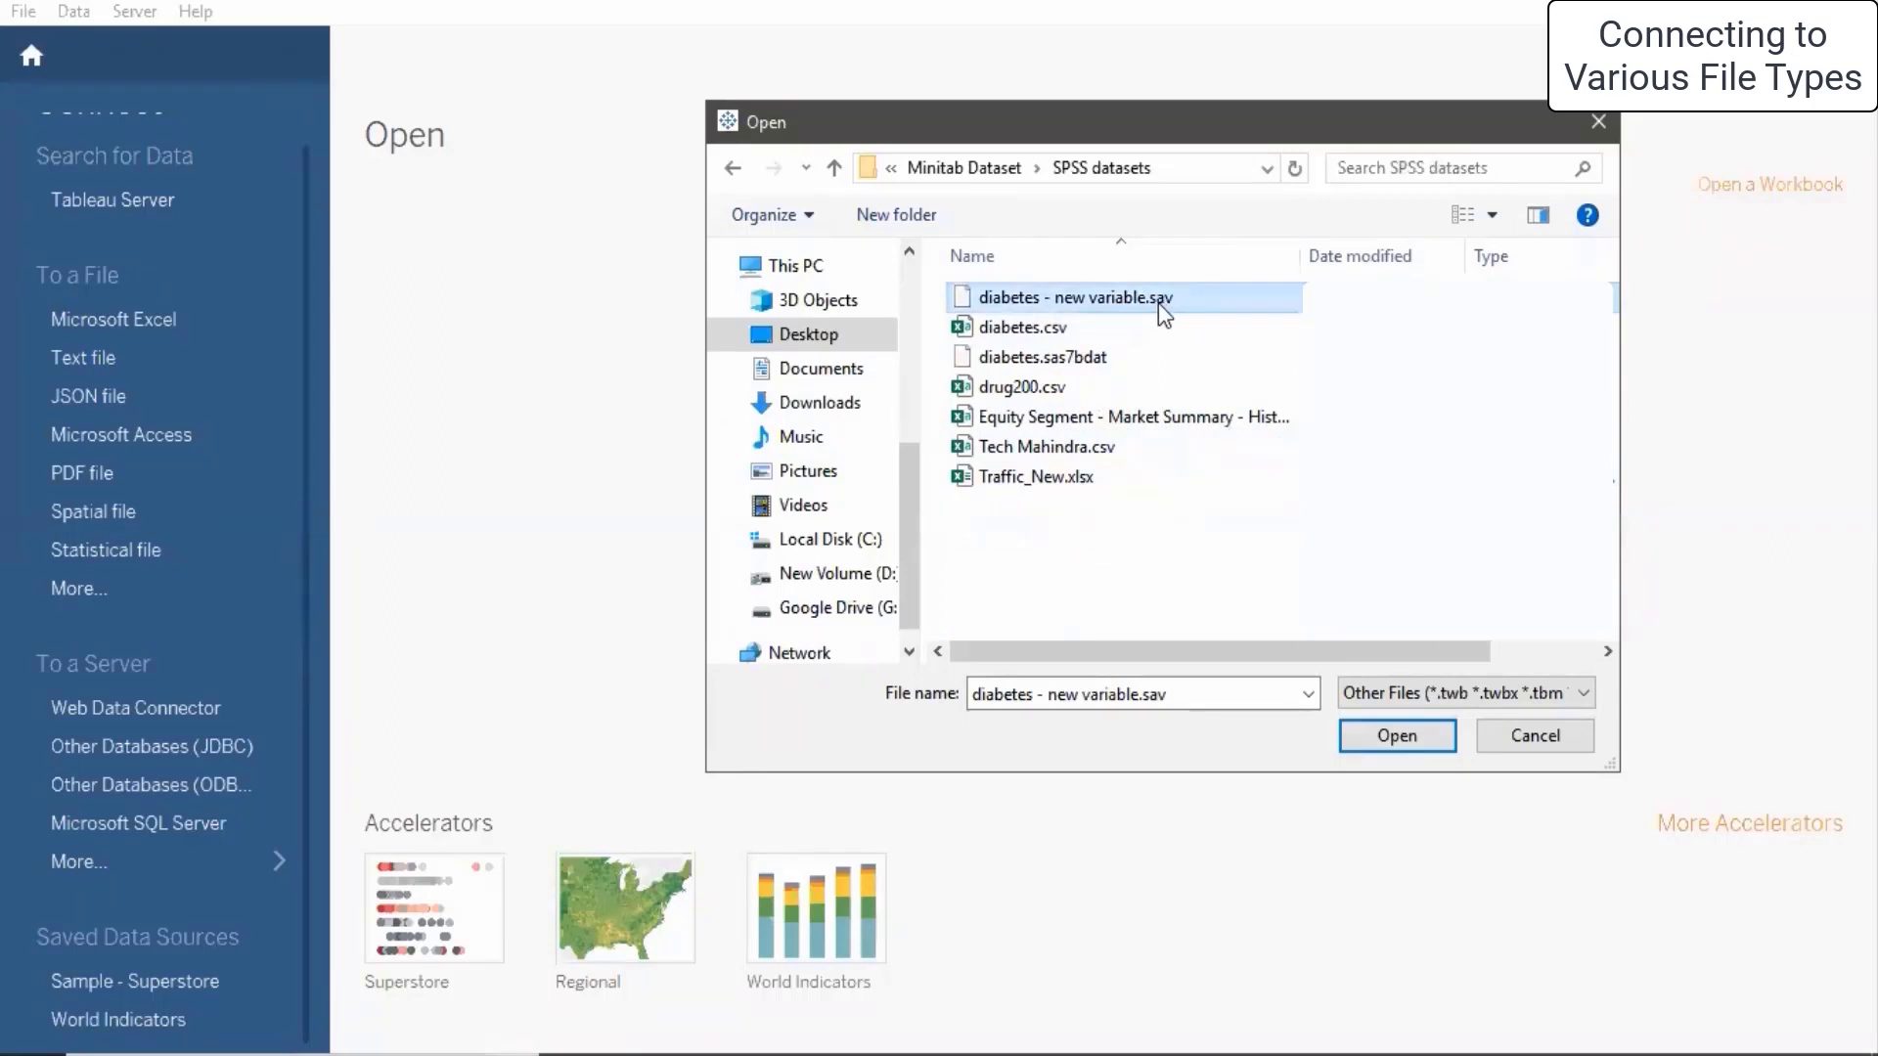
click(1005, 362)
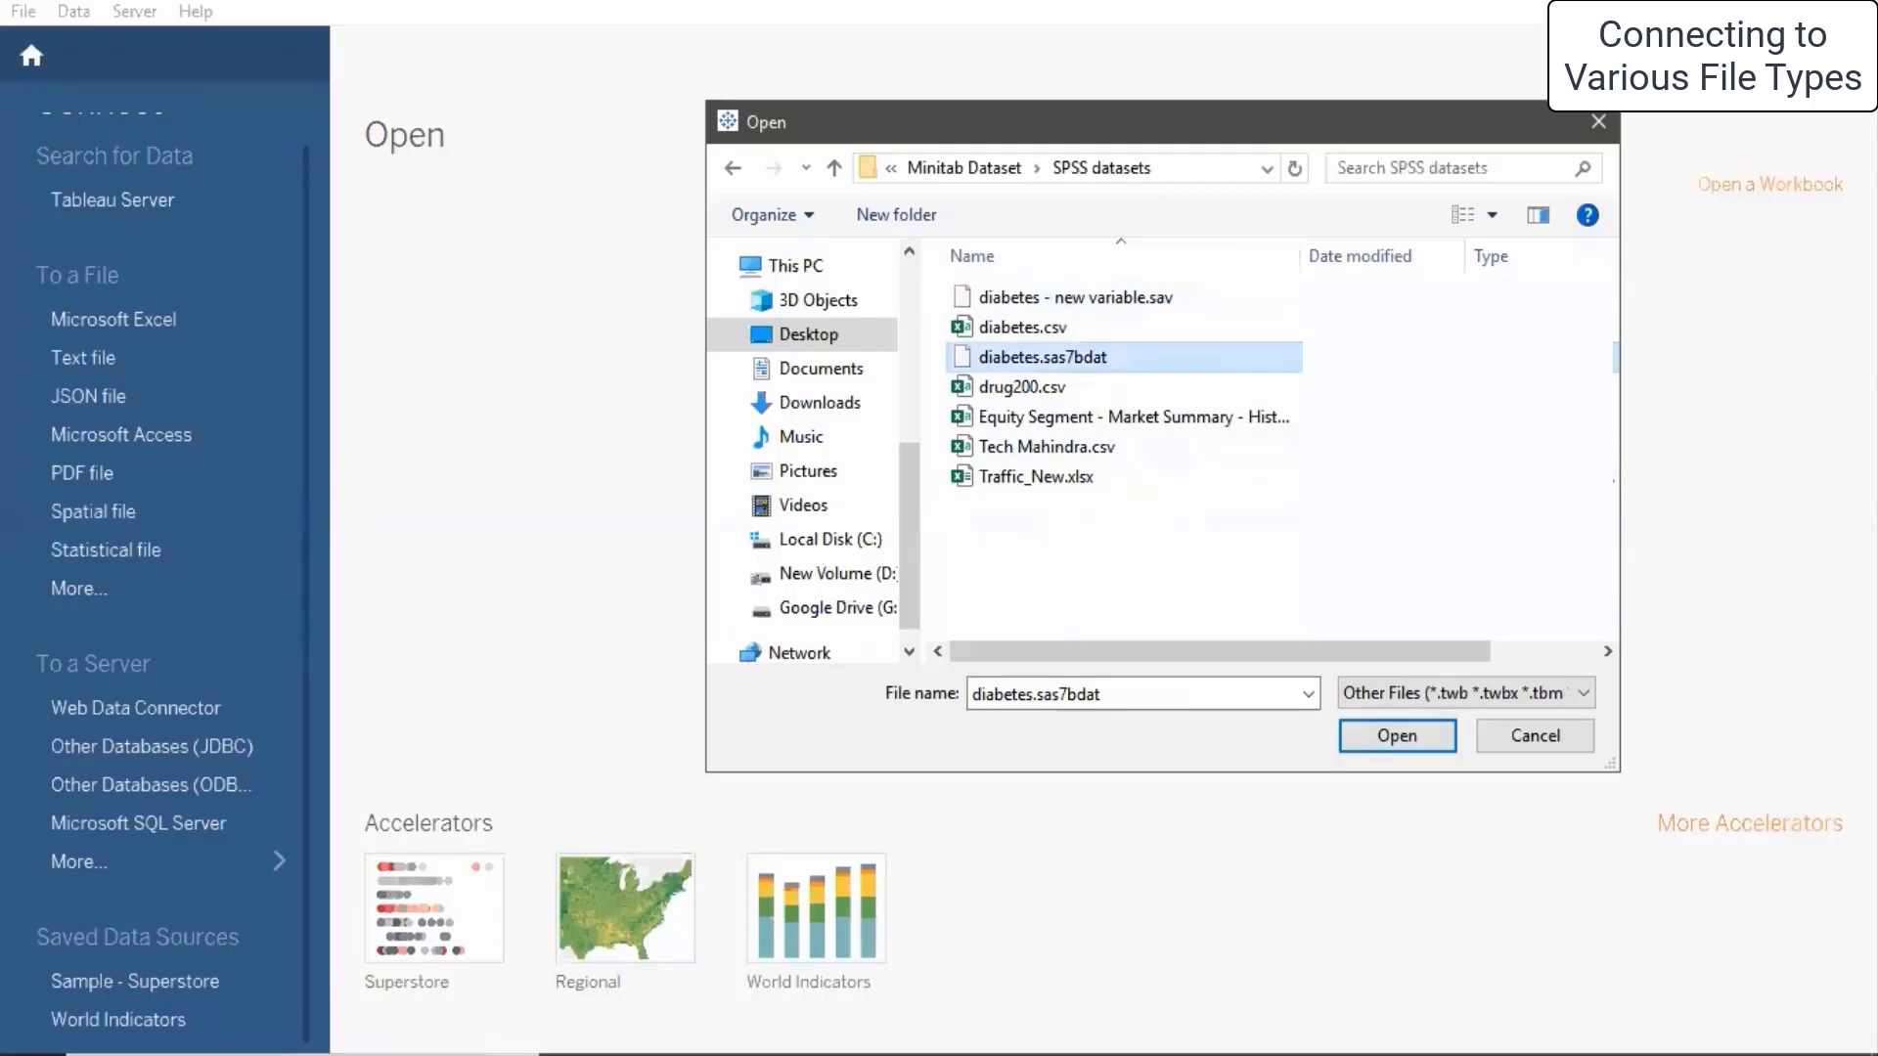
click(1535, 735)
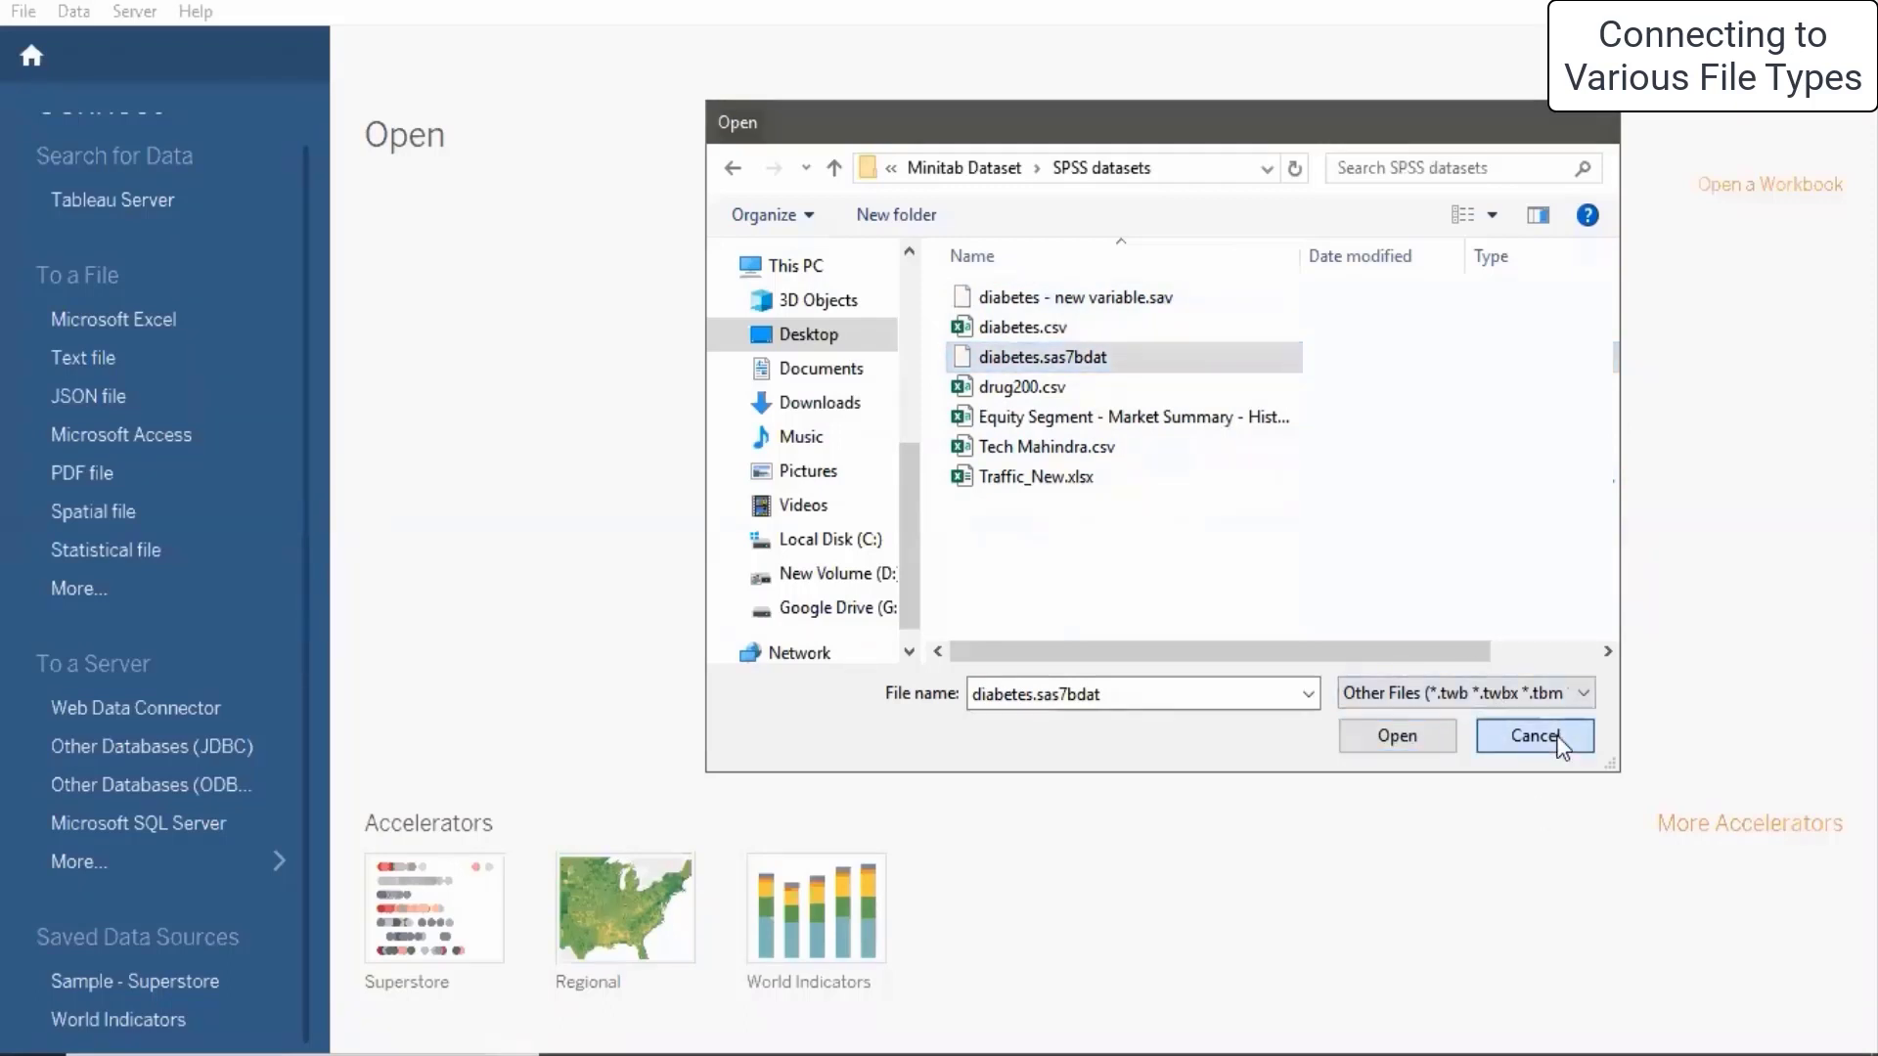
click(150, 824)
- Enter the database password and sign in to TejasDB on server 192.168.1.90
click(771, 634)
text(1234)
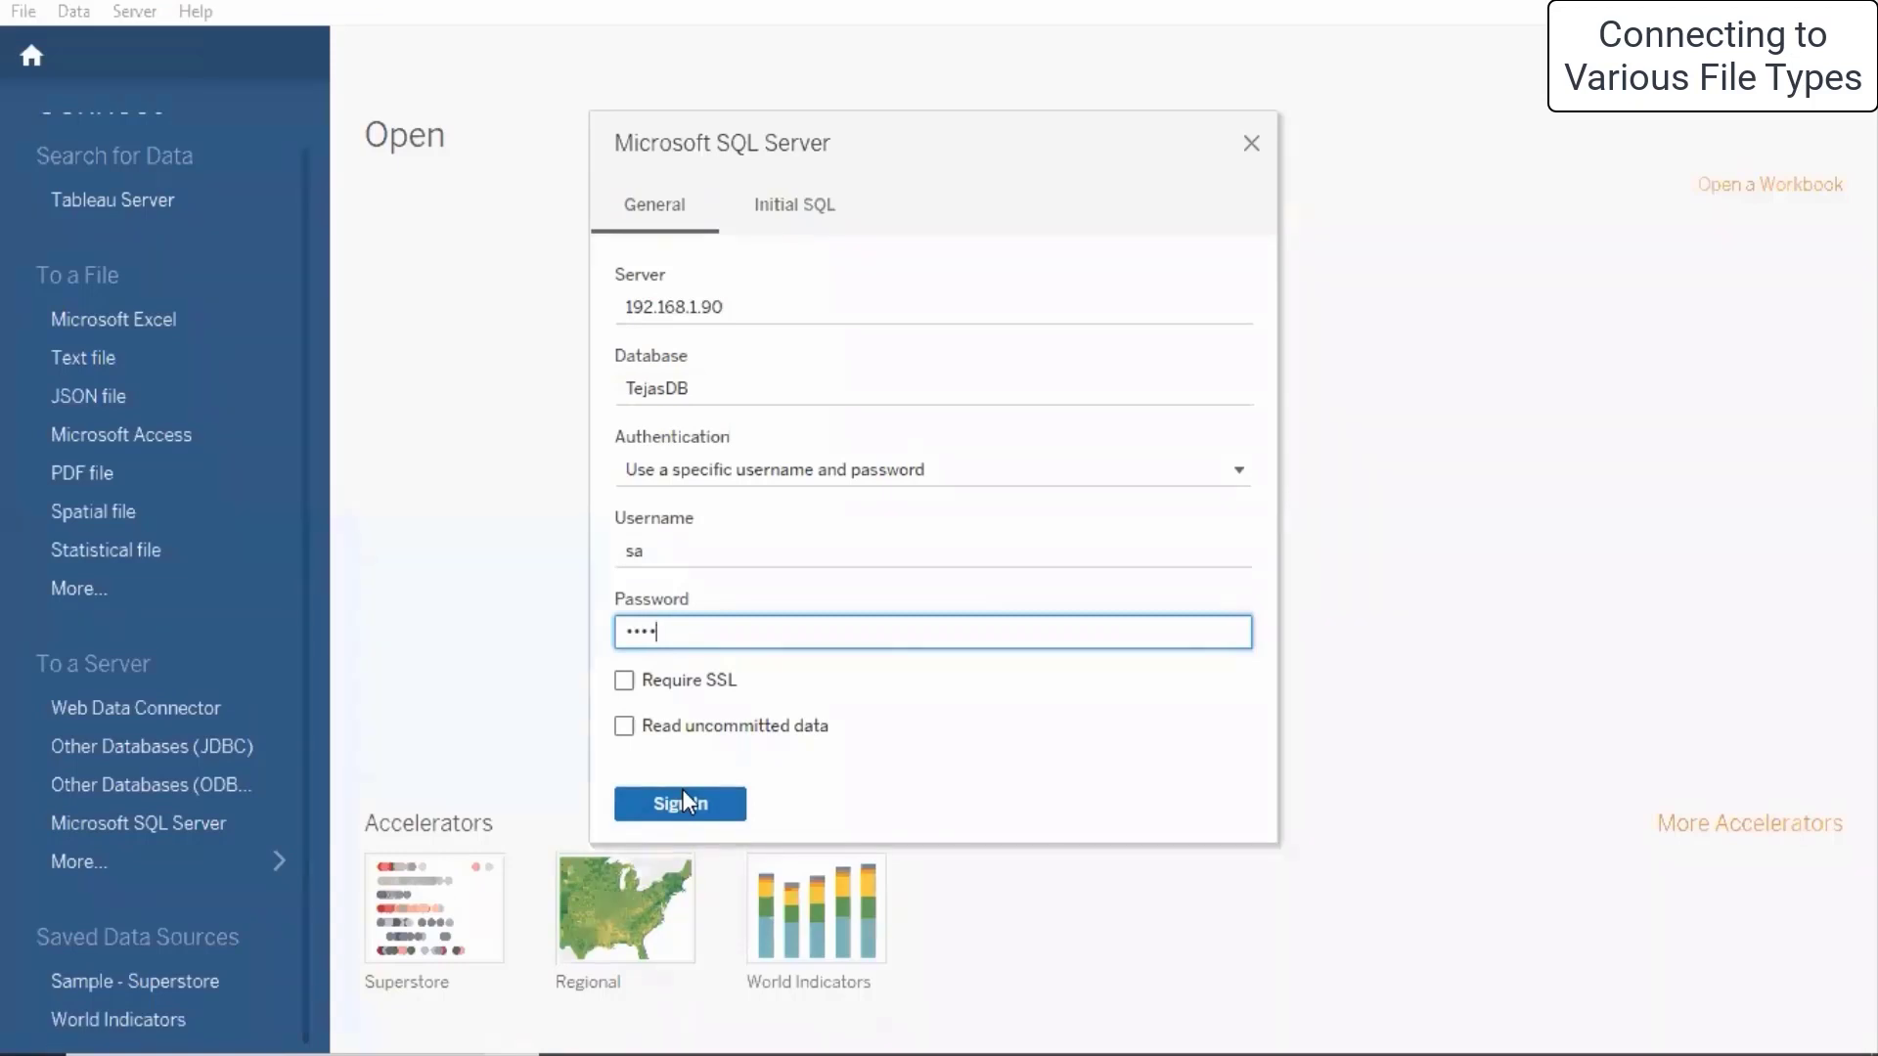
click(676, 803)
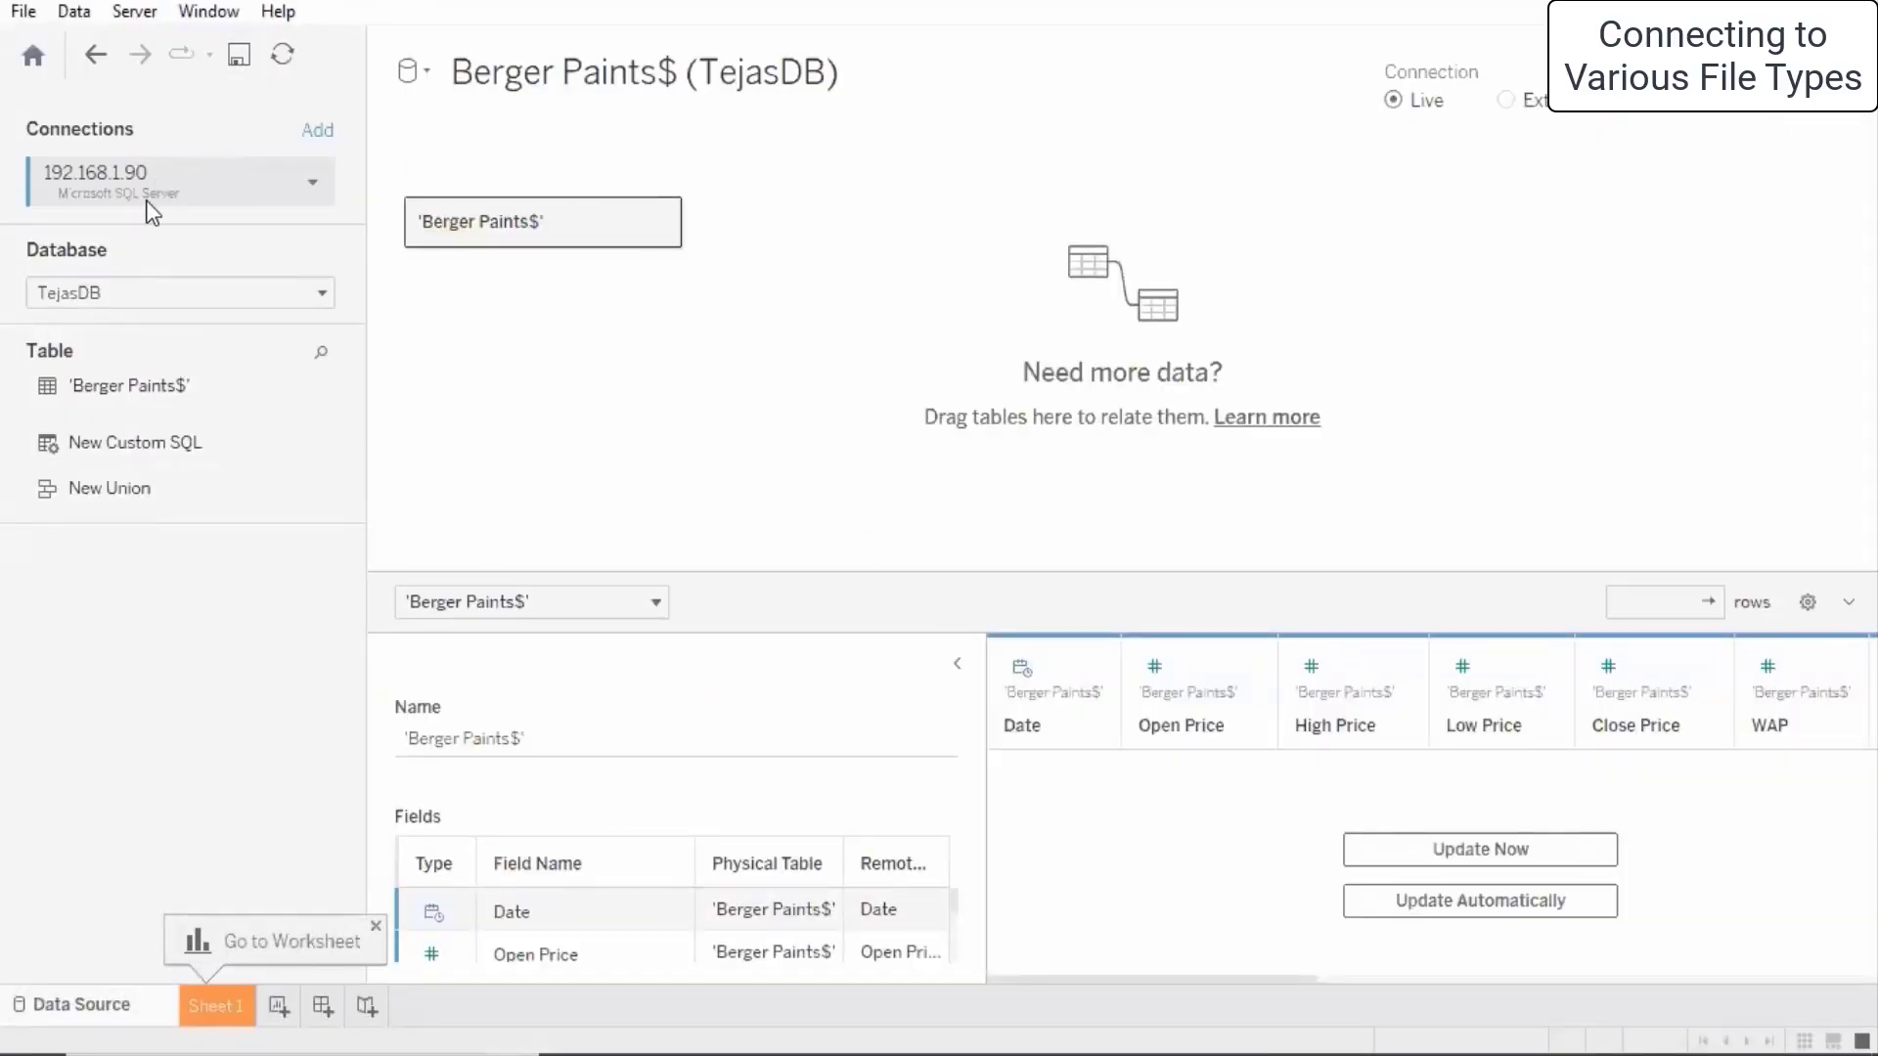
- Peek at the server connection options, select the Berger Paints$ table, and switch to Sheet 1
click(313, 186)
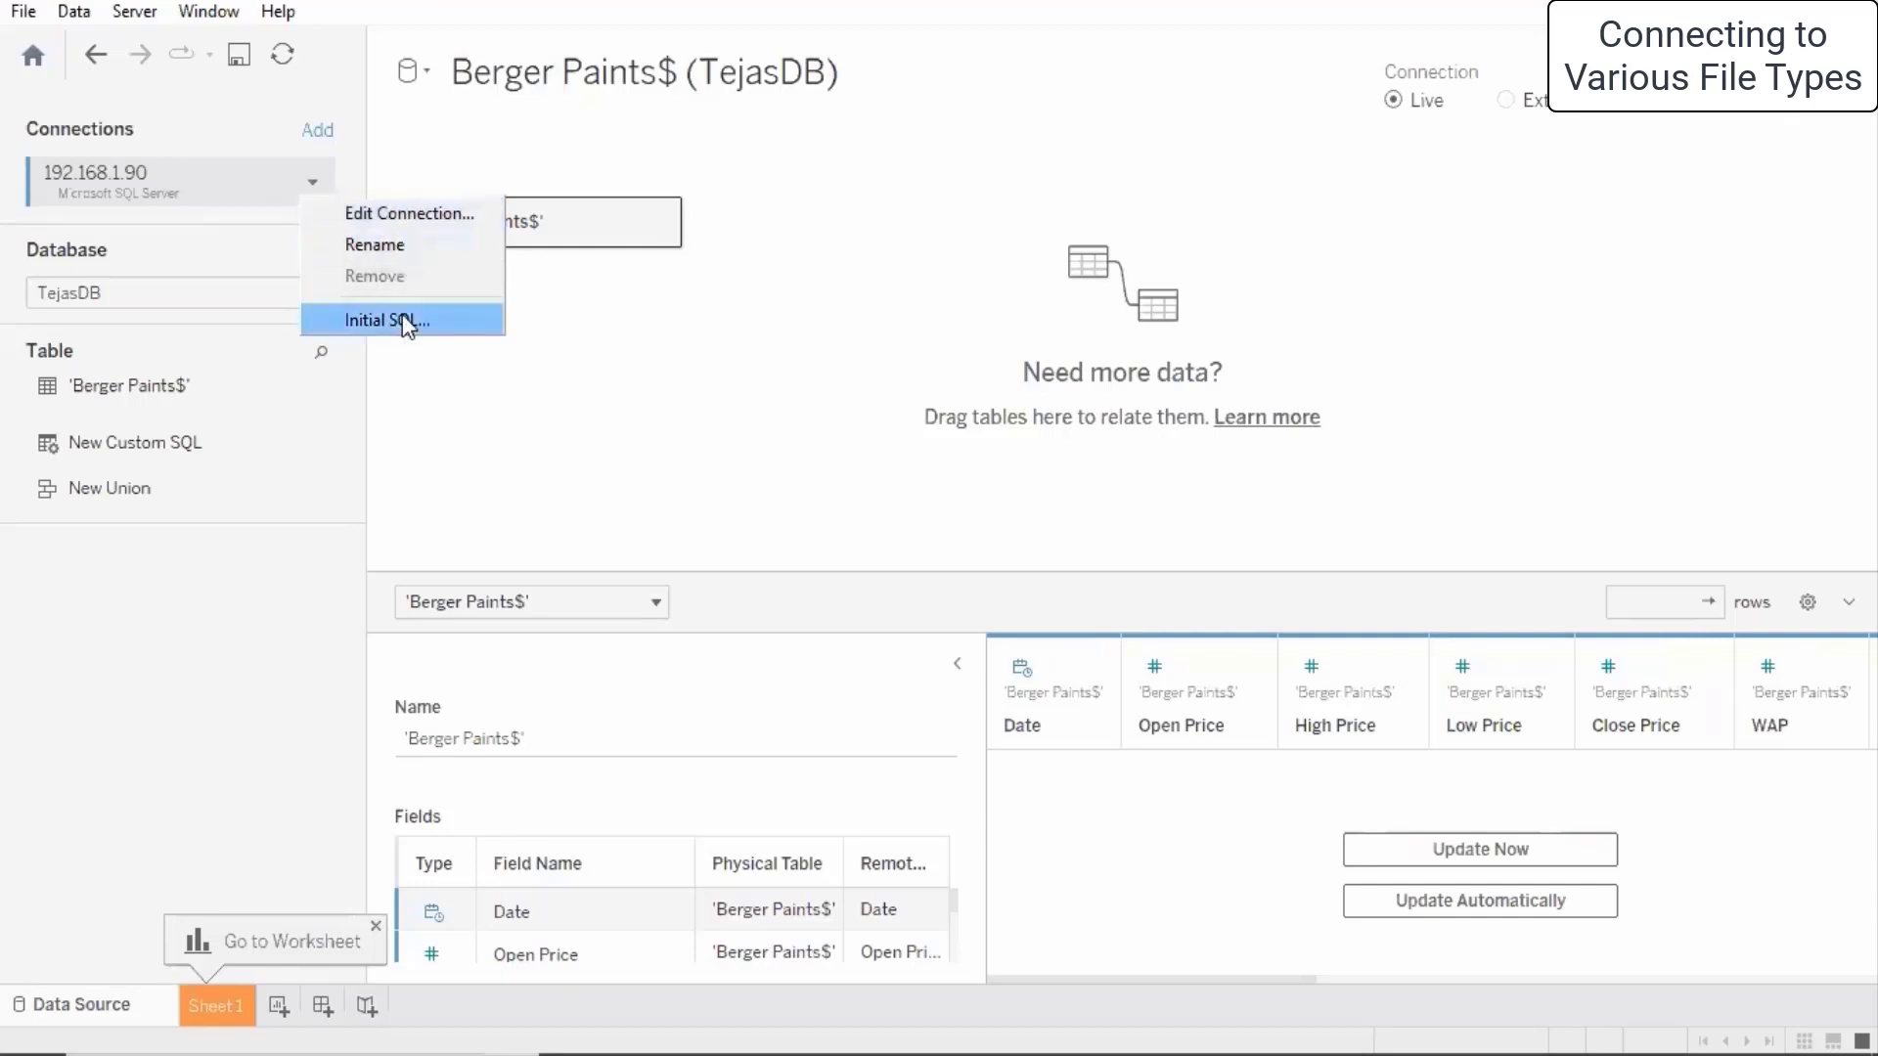
click(849, 412)
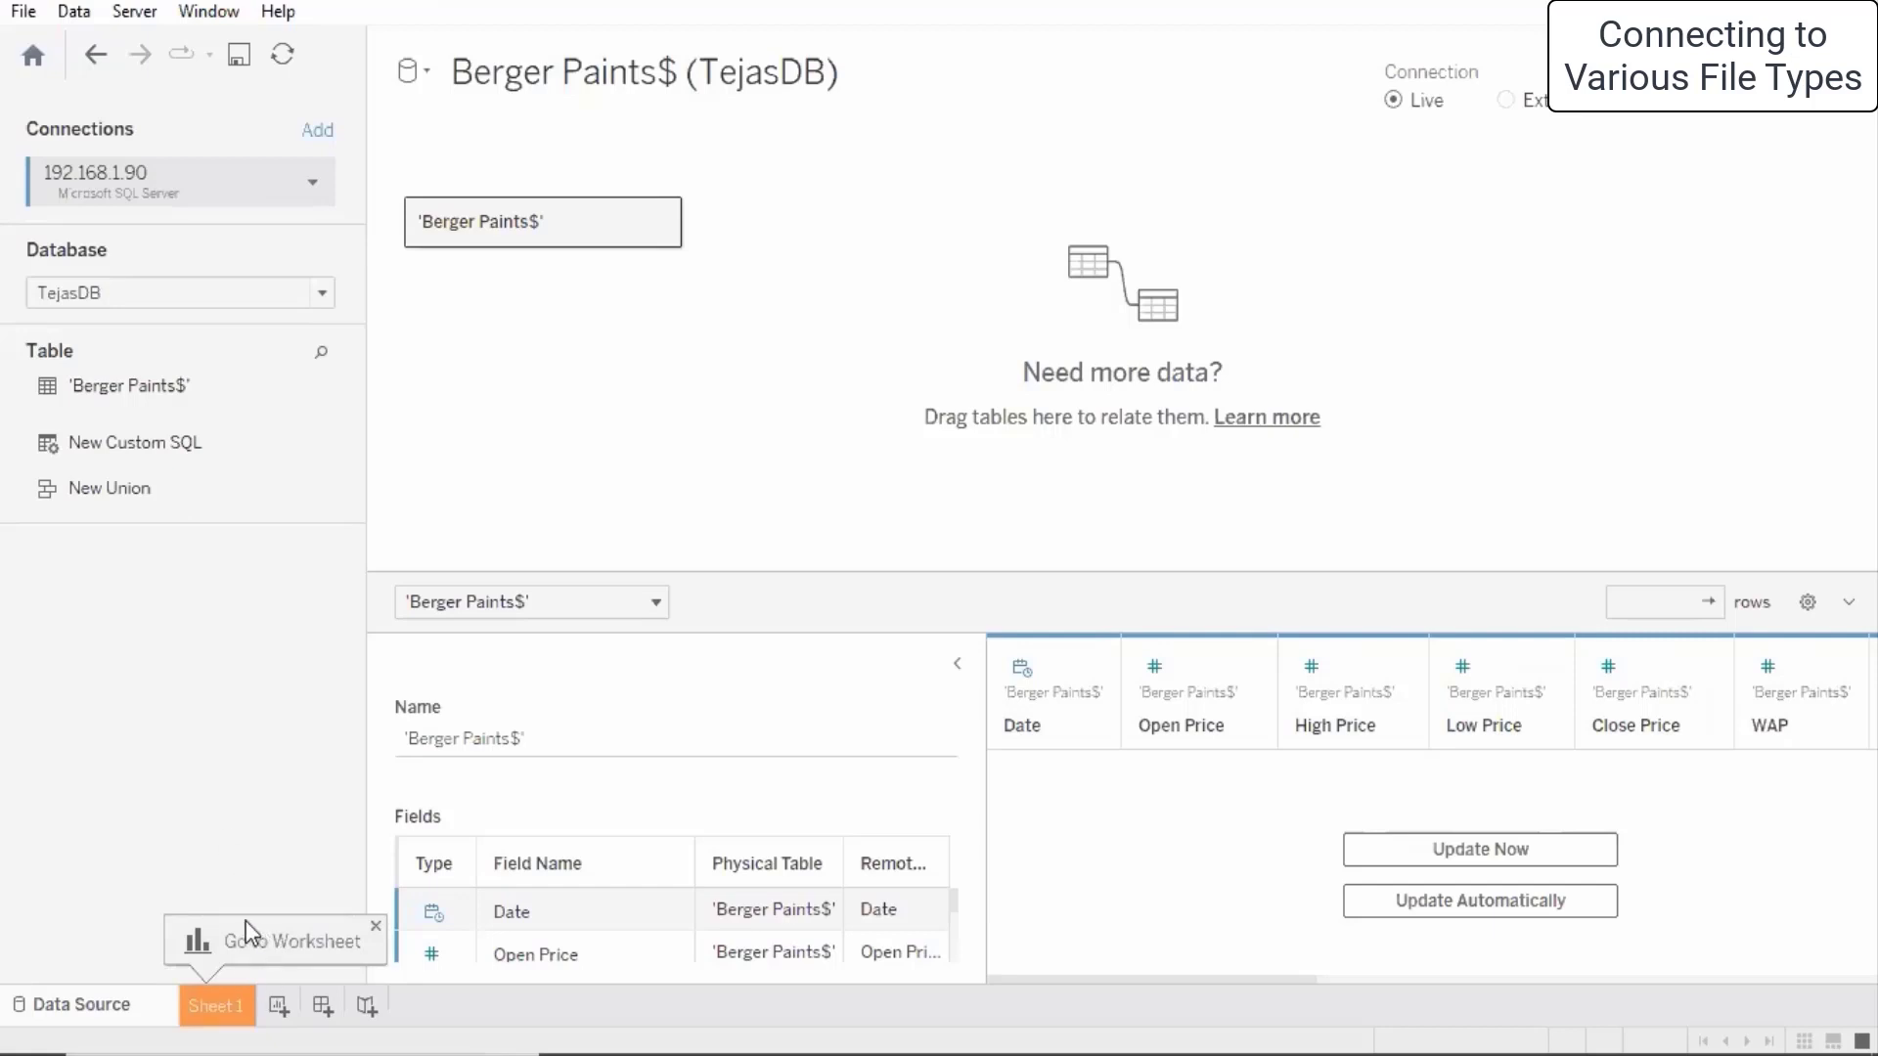
click(162, 393)
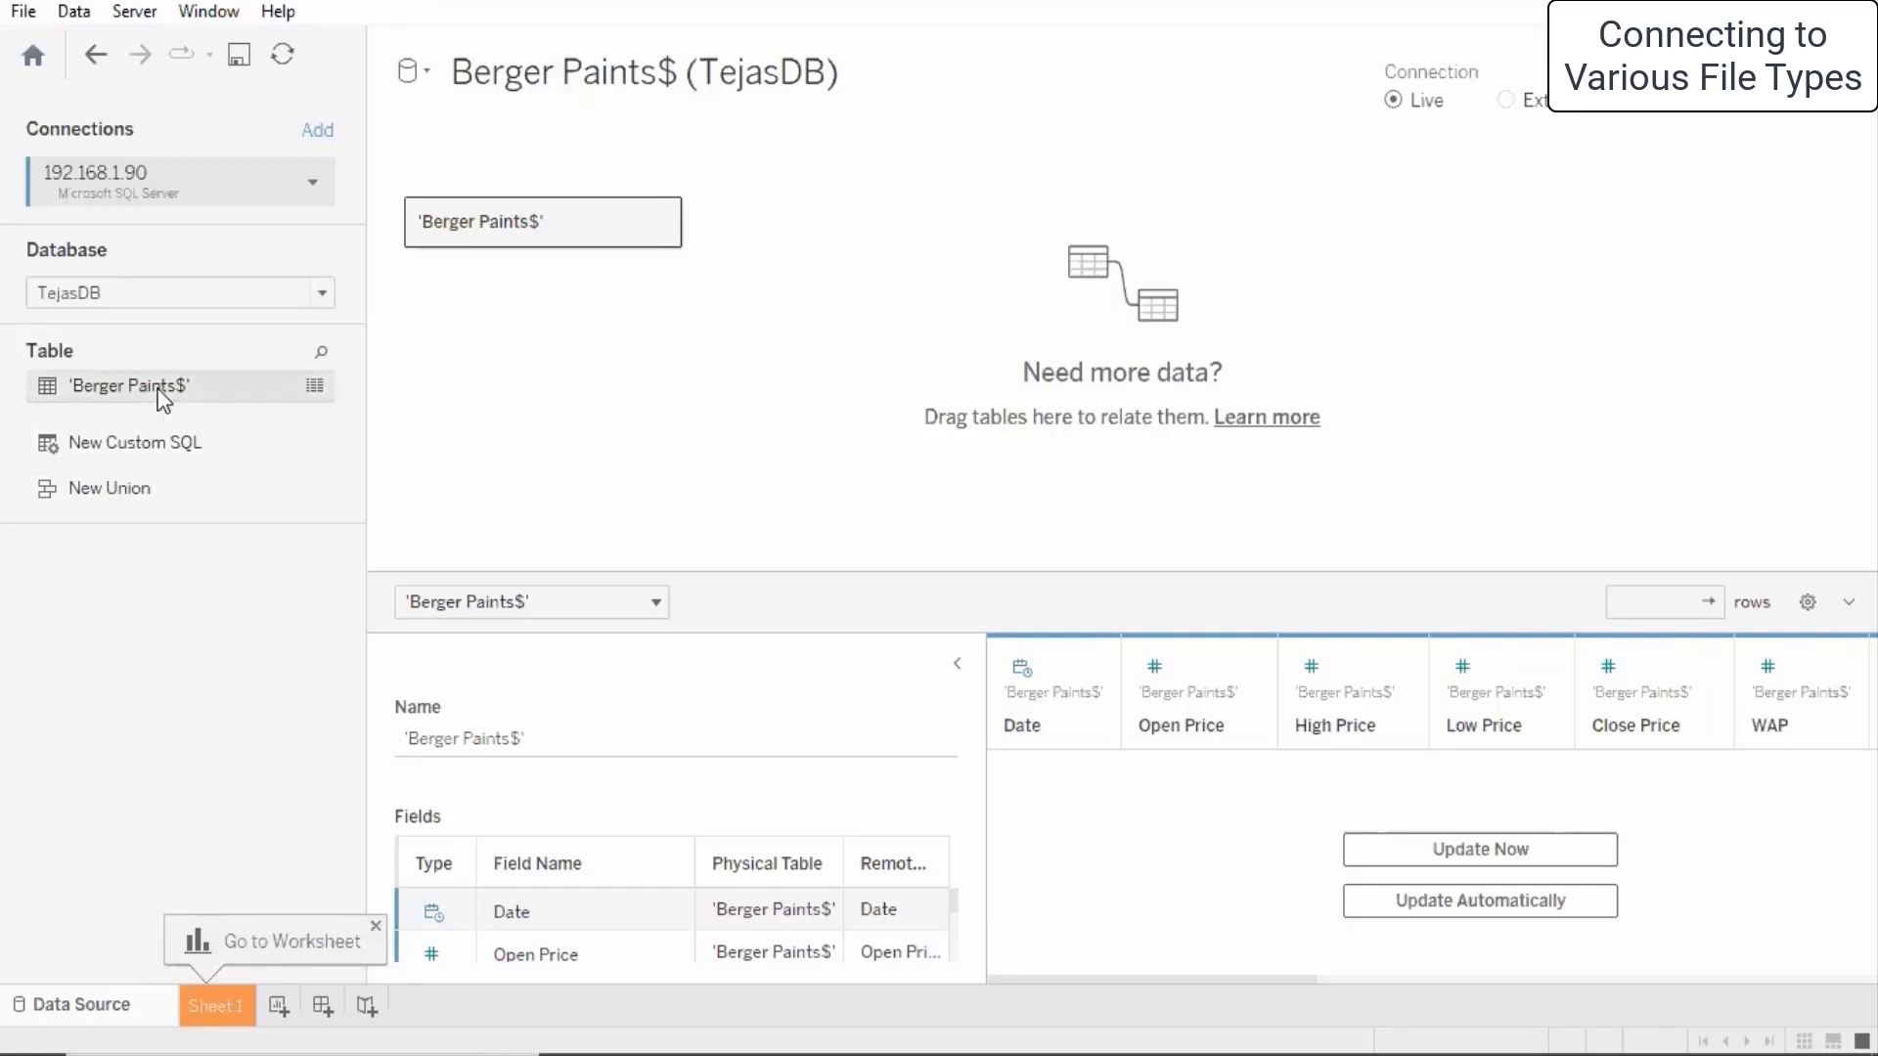
click(238, 1007)
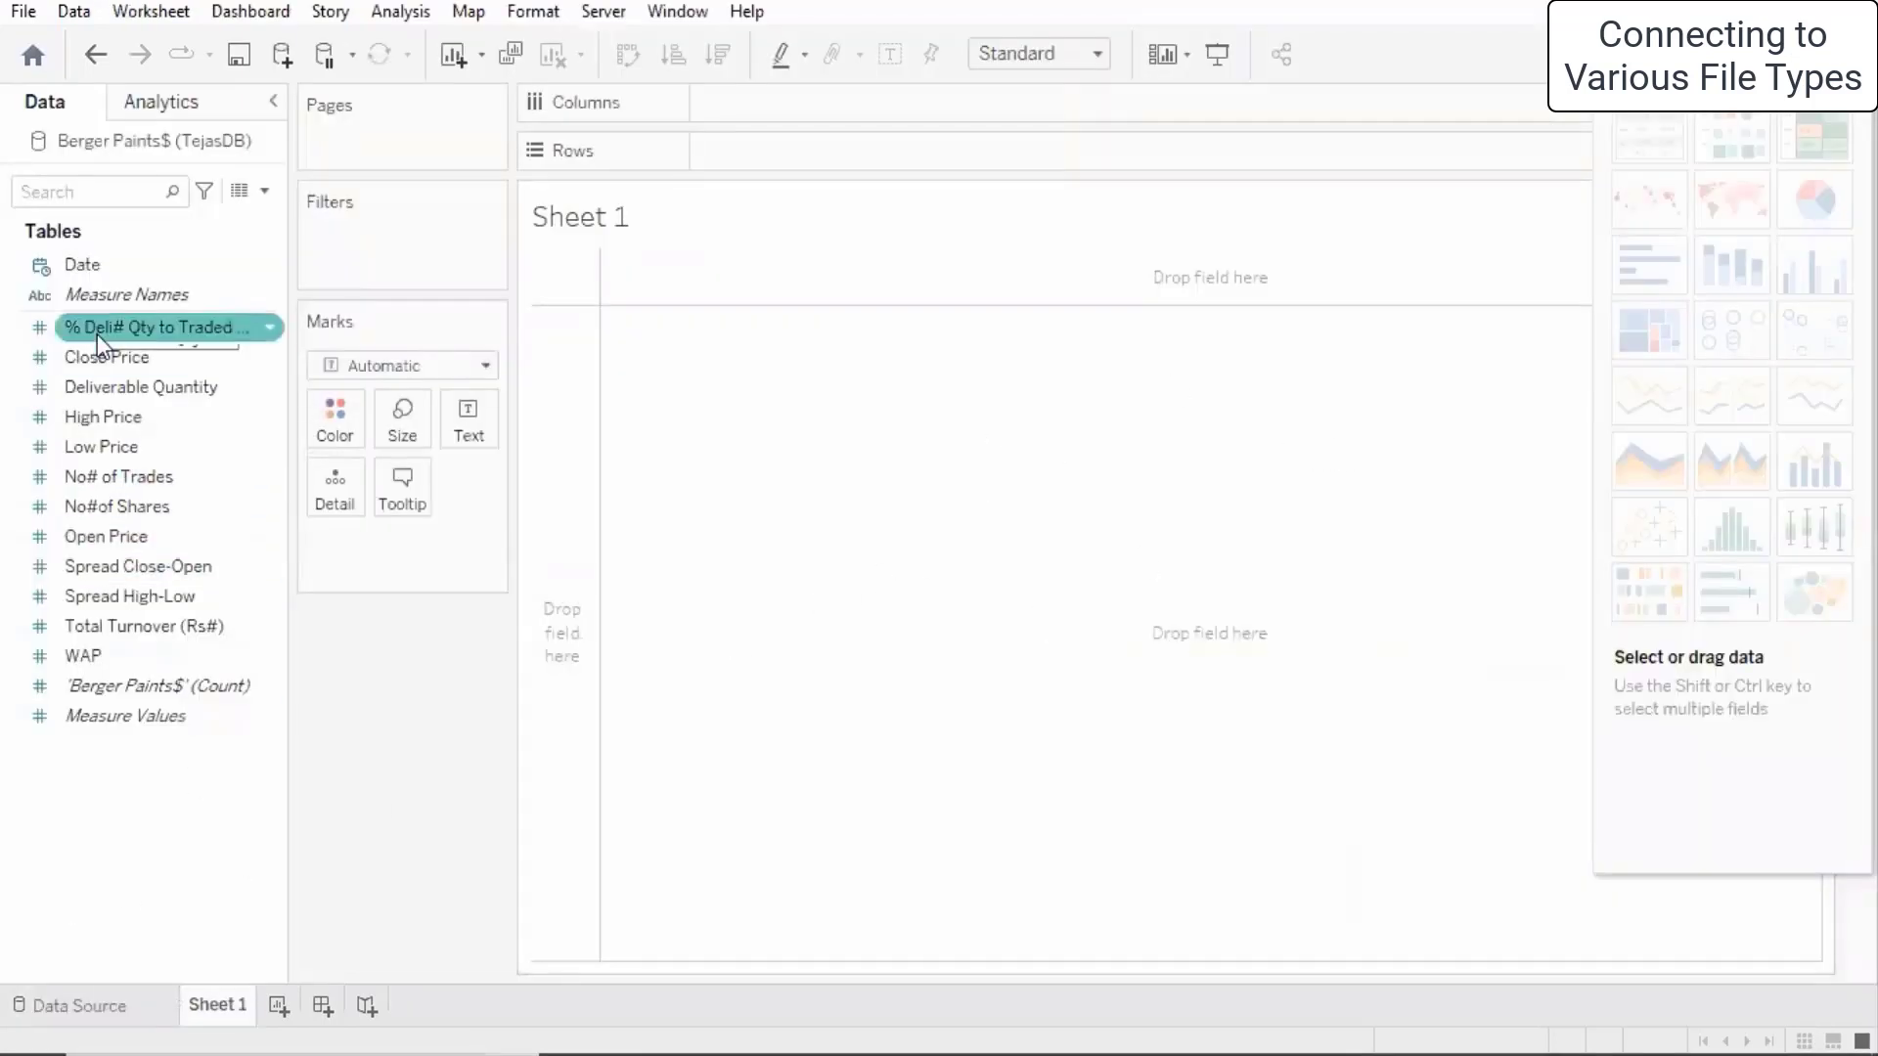
- Select the WAP field in the Data pane, then go back to the data source page
click(140, 657)
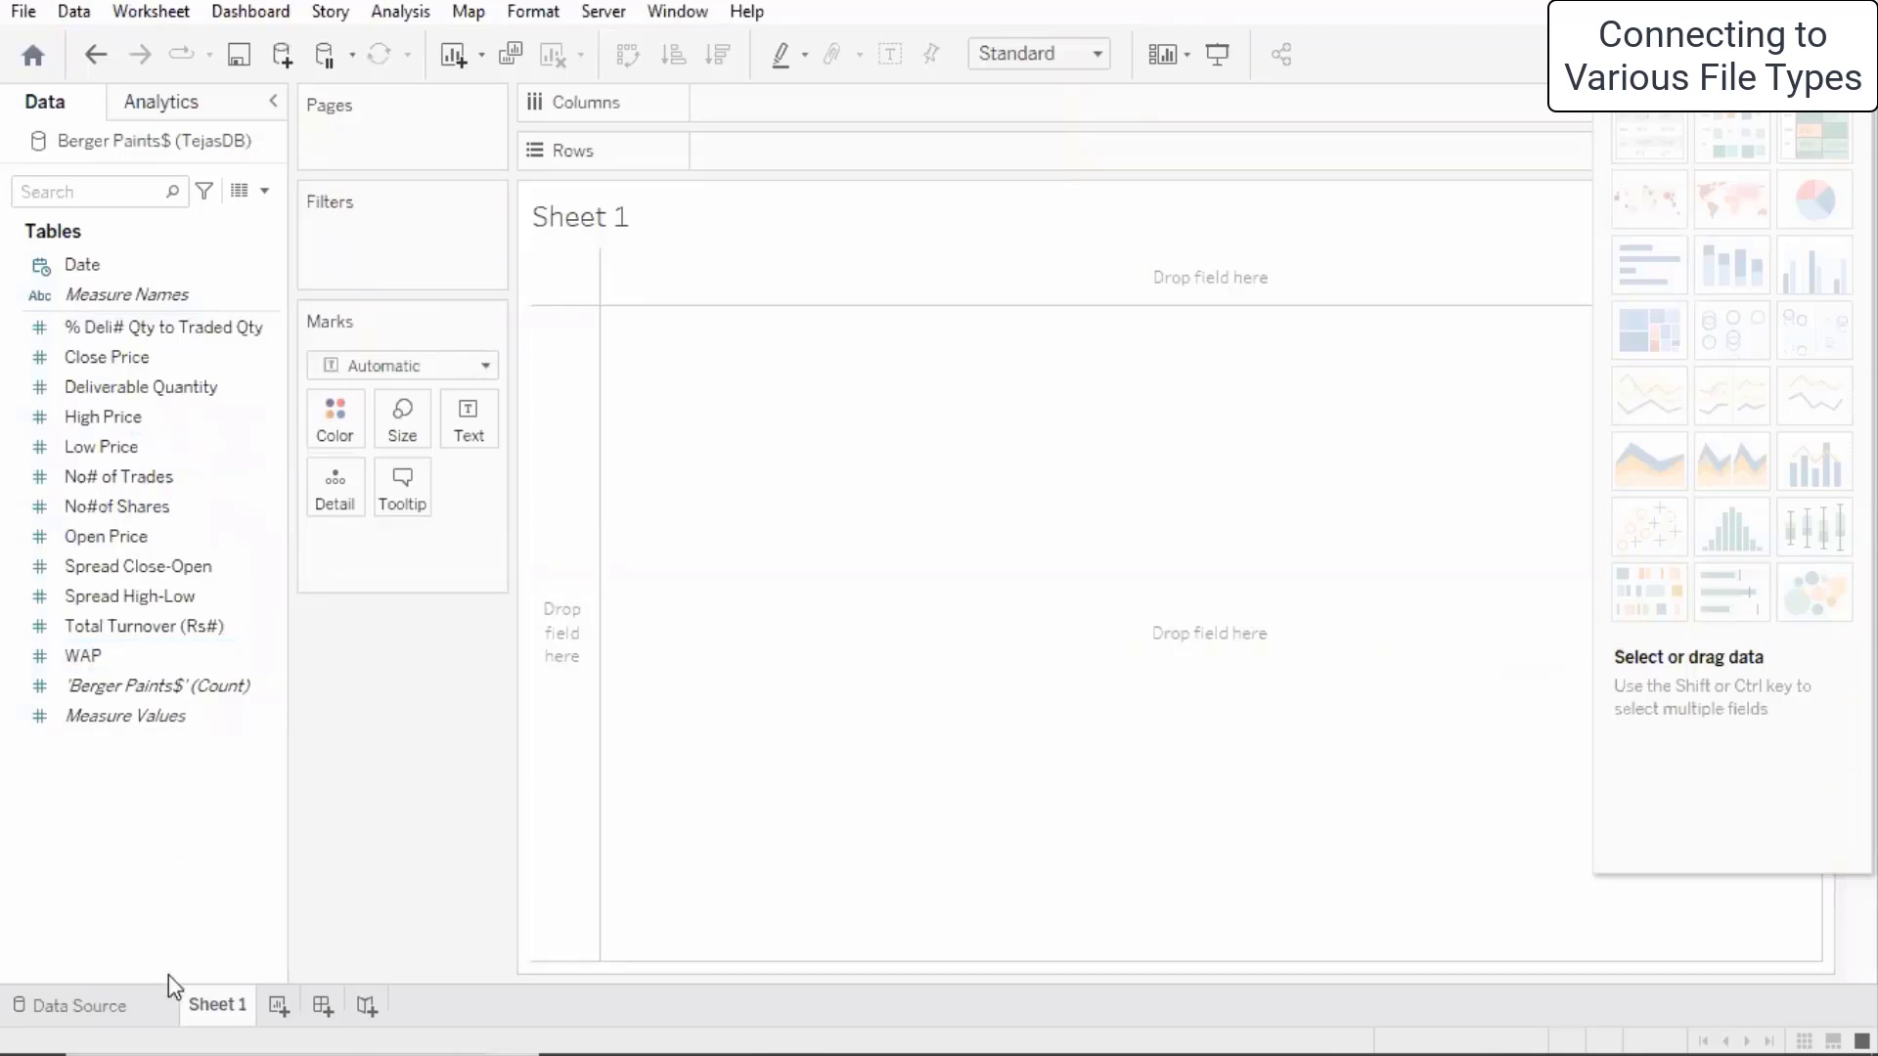
click(110, 1007)
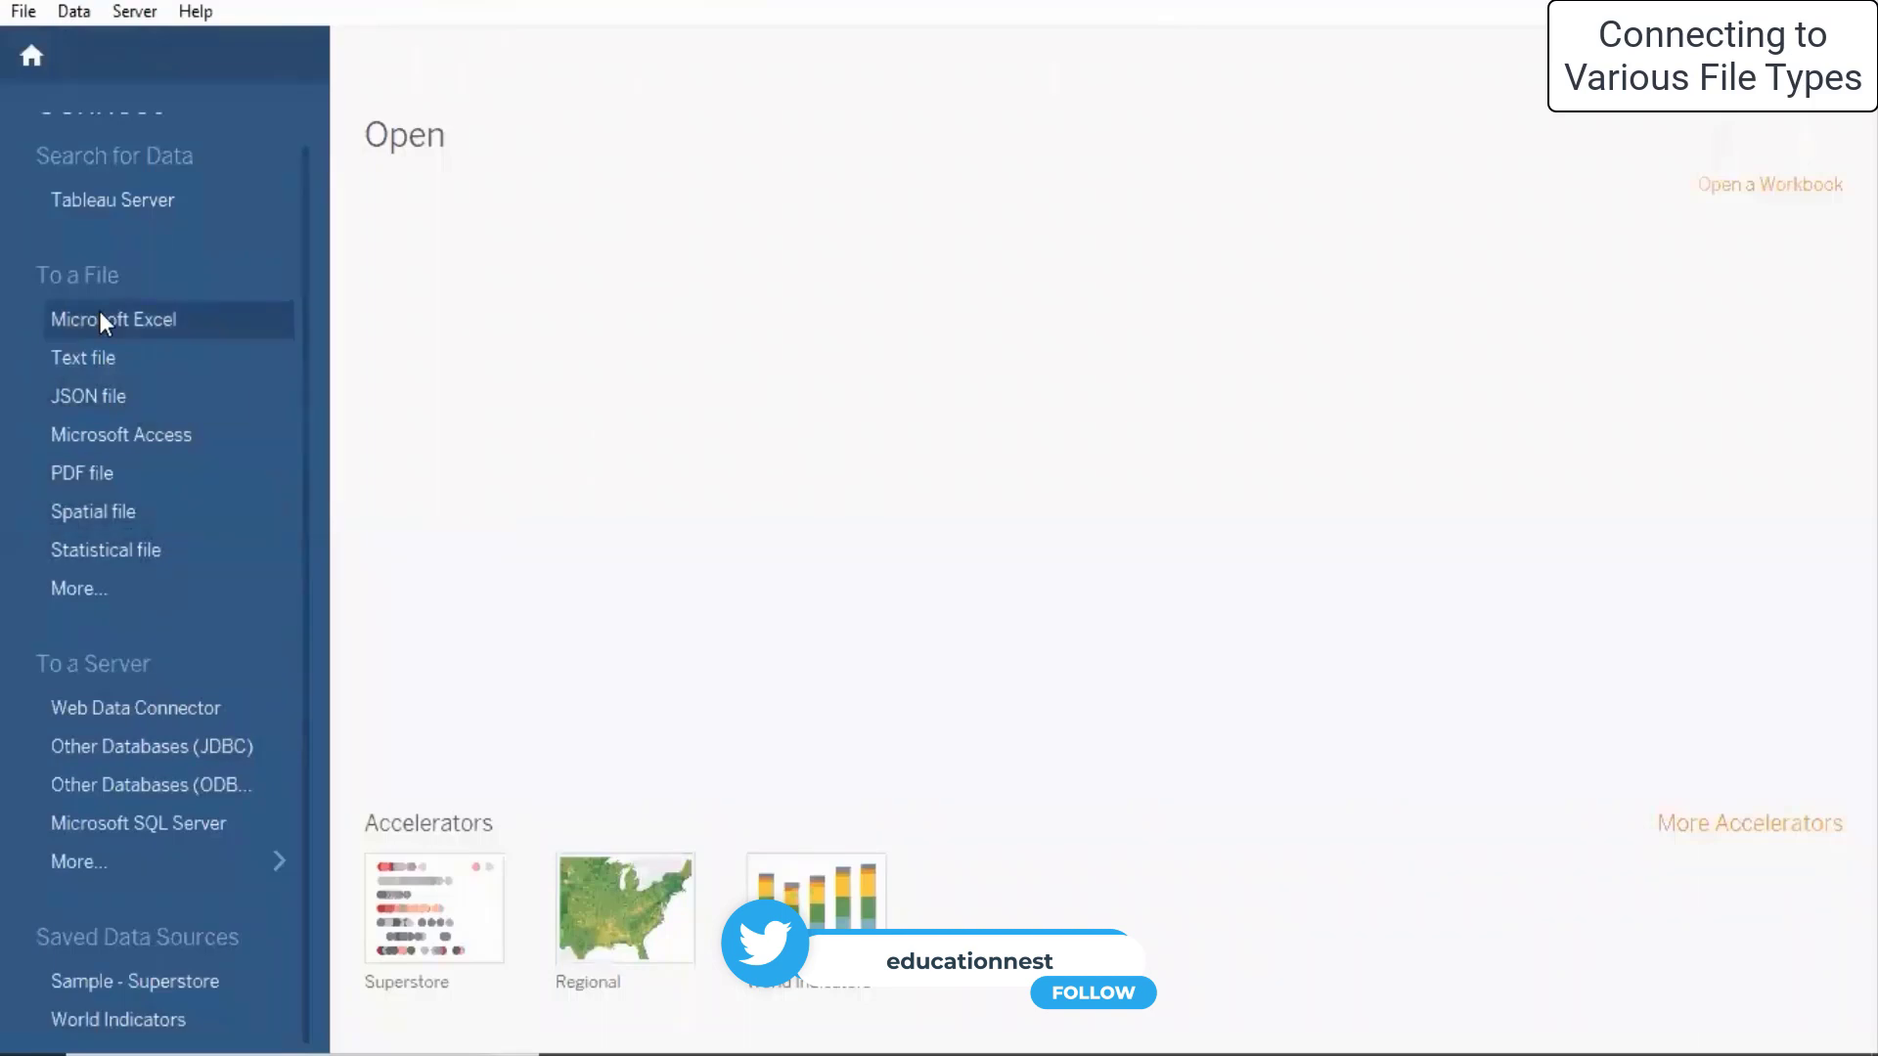
- Start an Excel workbook connection and open the Desktop's Minitab Dataset folder
click(148, 324)
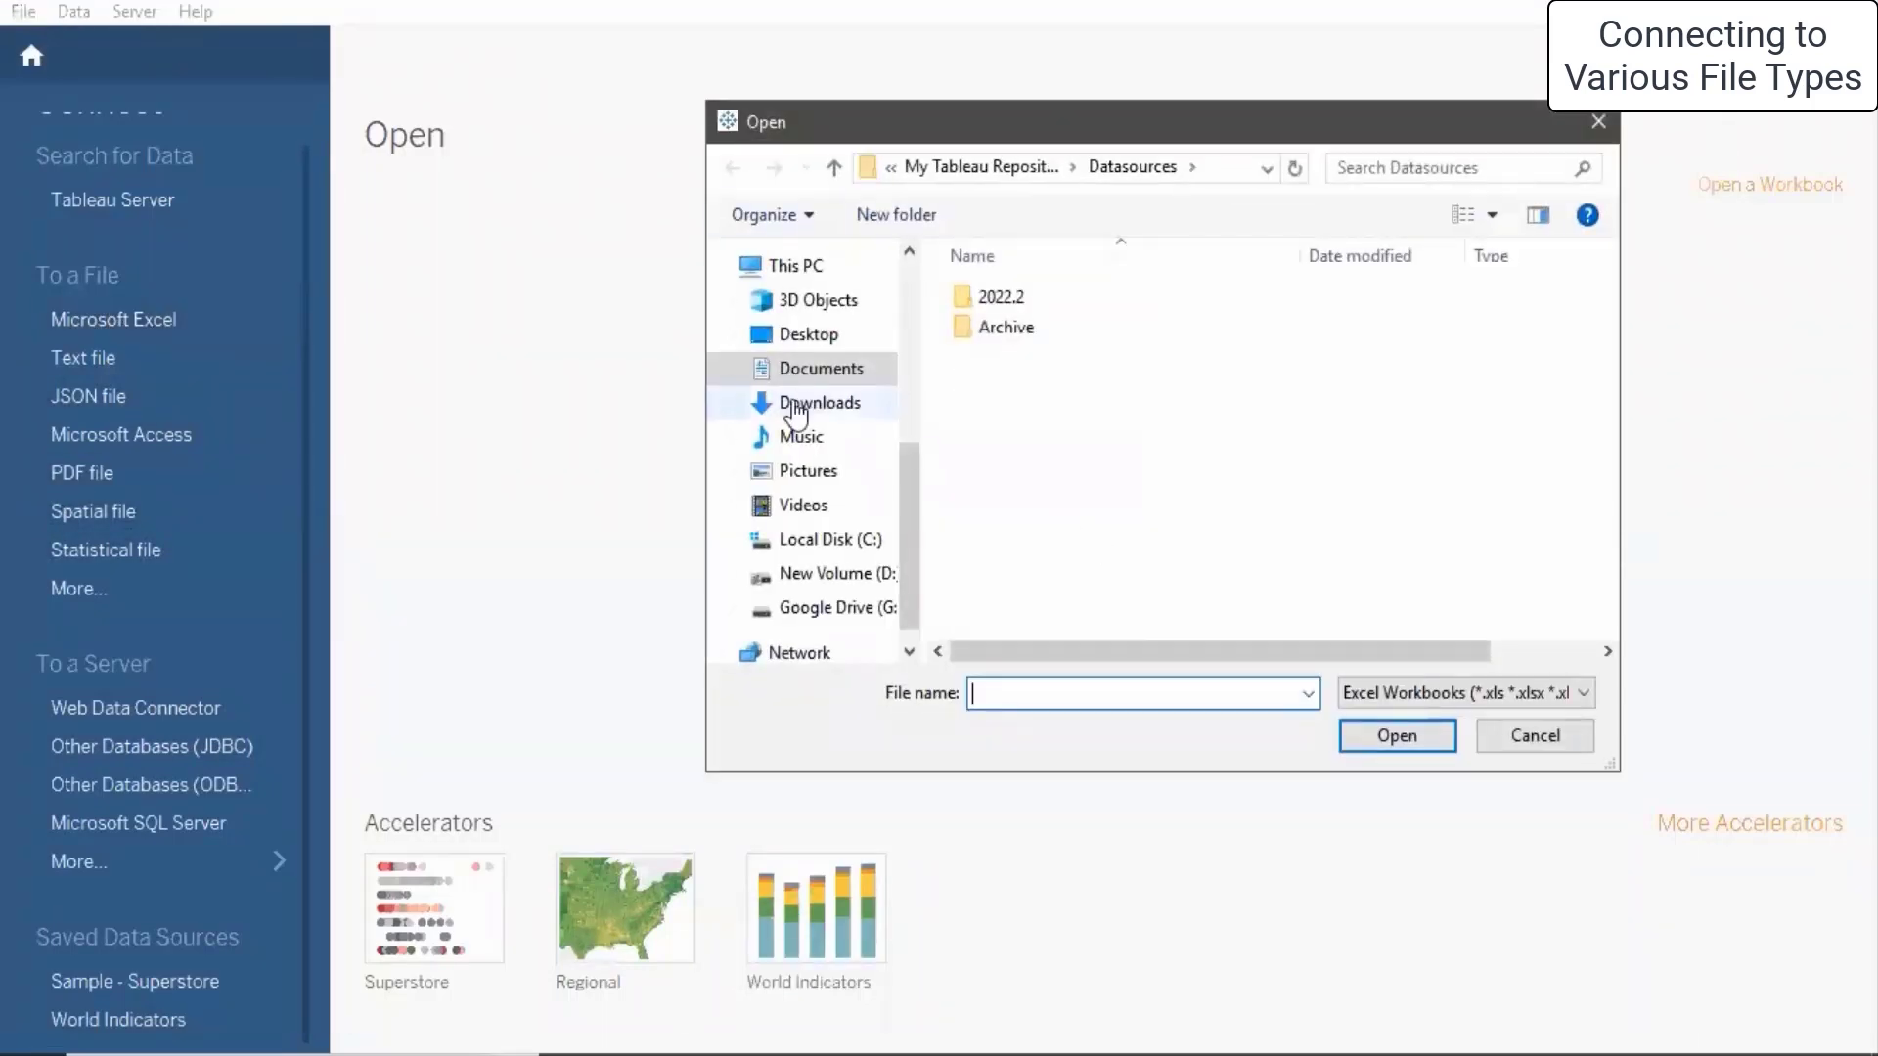
click(800, 337)
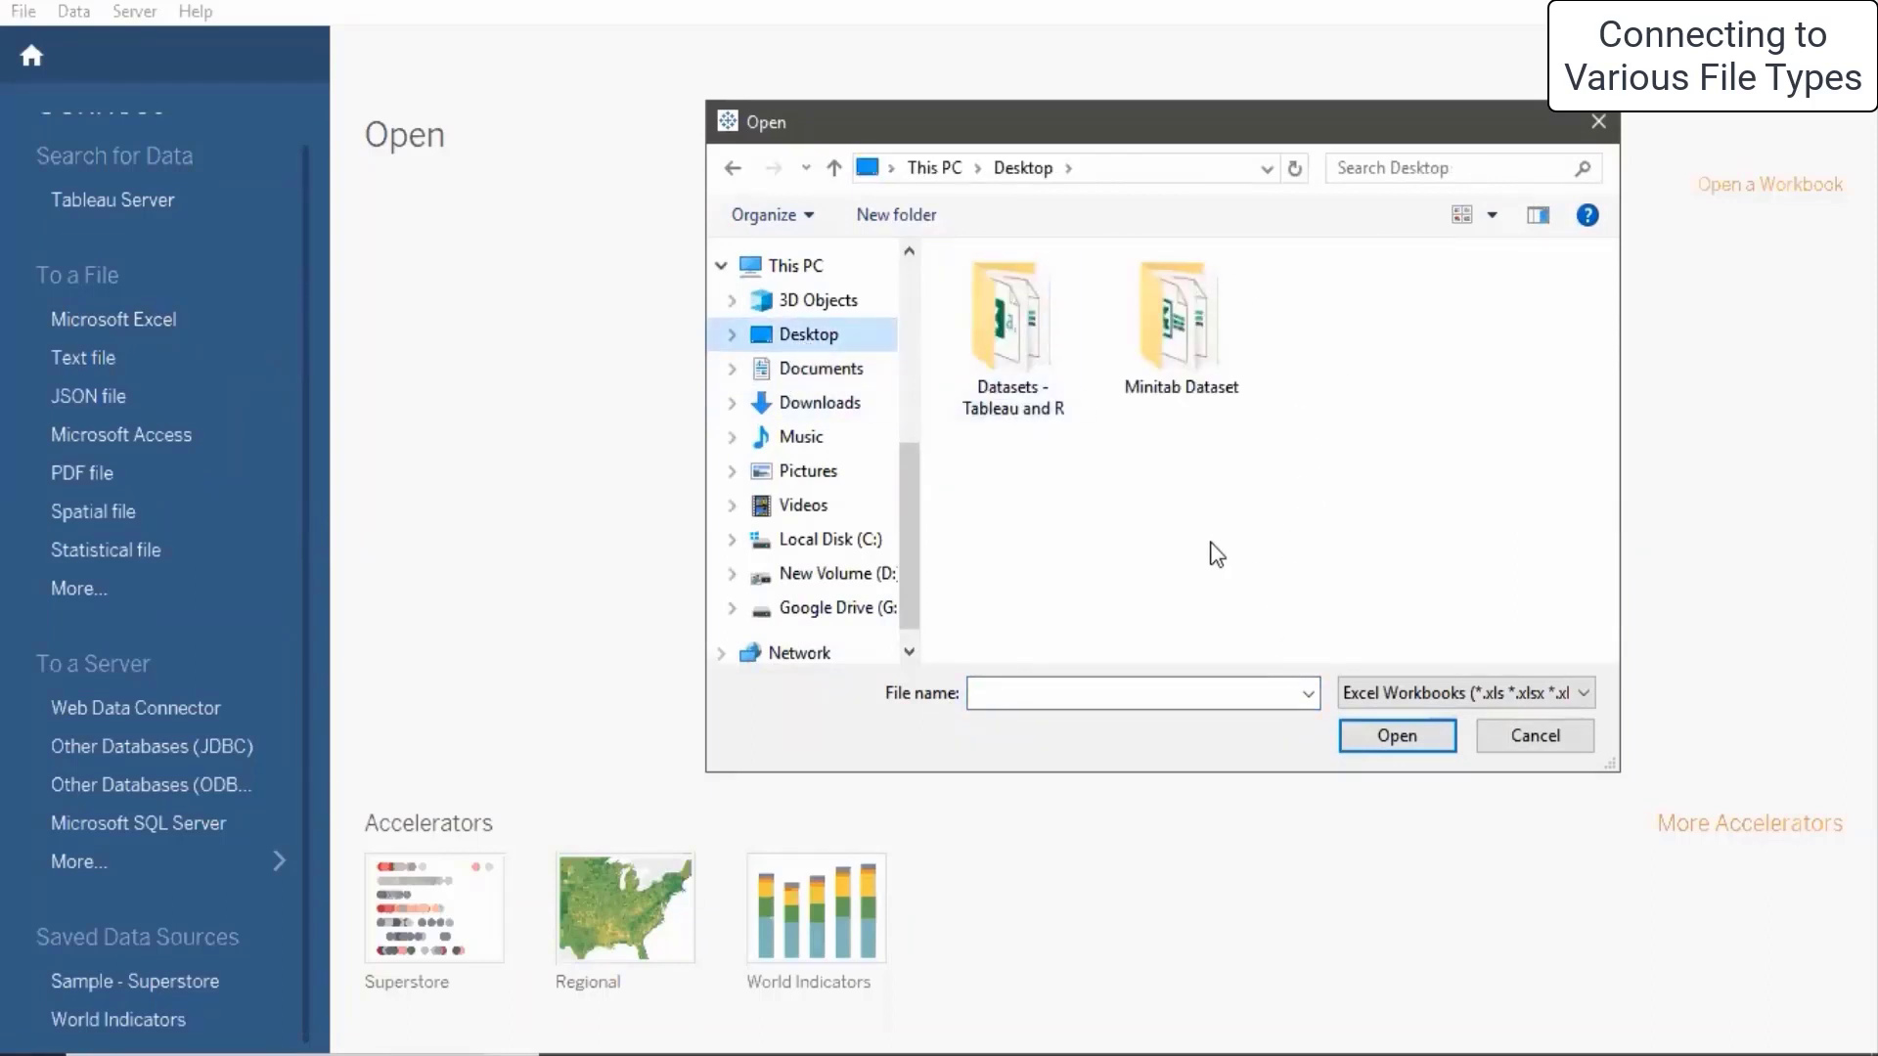
double_click(1172, 342)
scroll(1017, 421, down, 2)
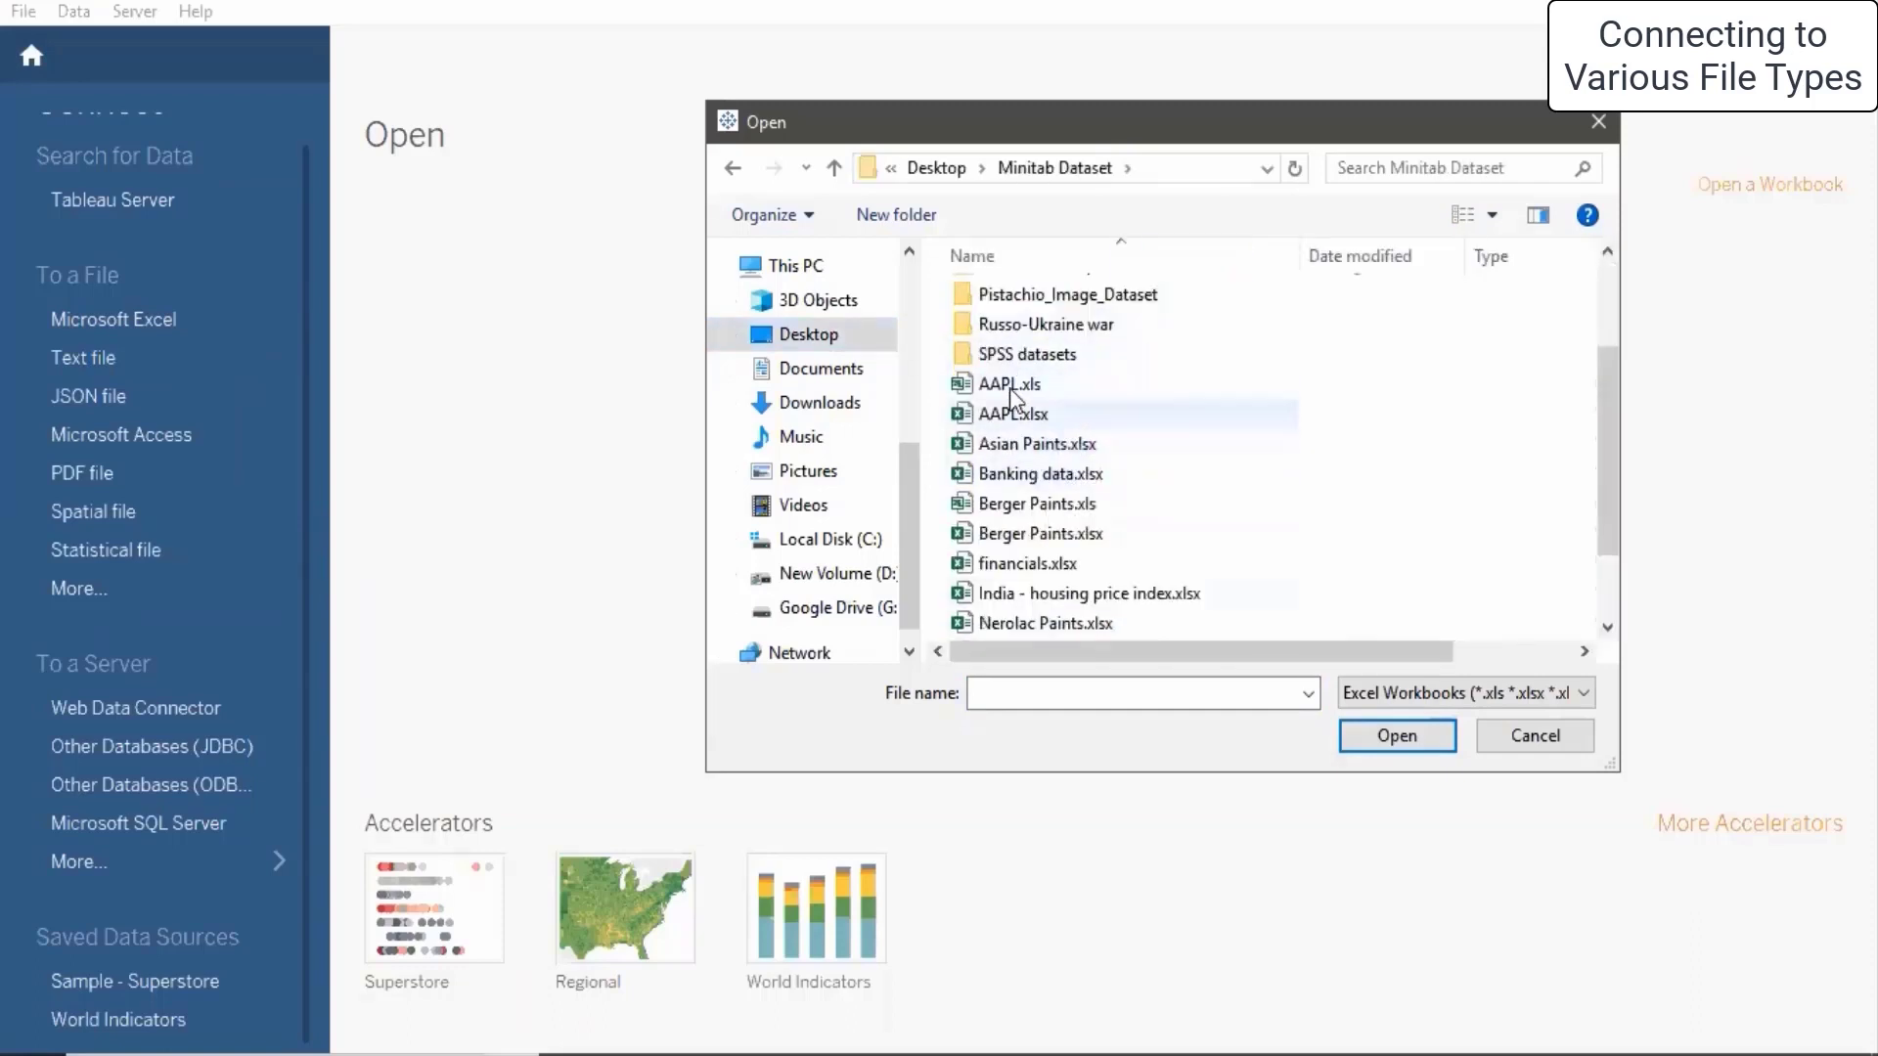
- Pick AAPL.xlsx with Excel Workbooks as the file type and open it
click(1042, 390)
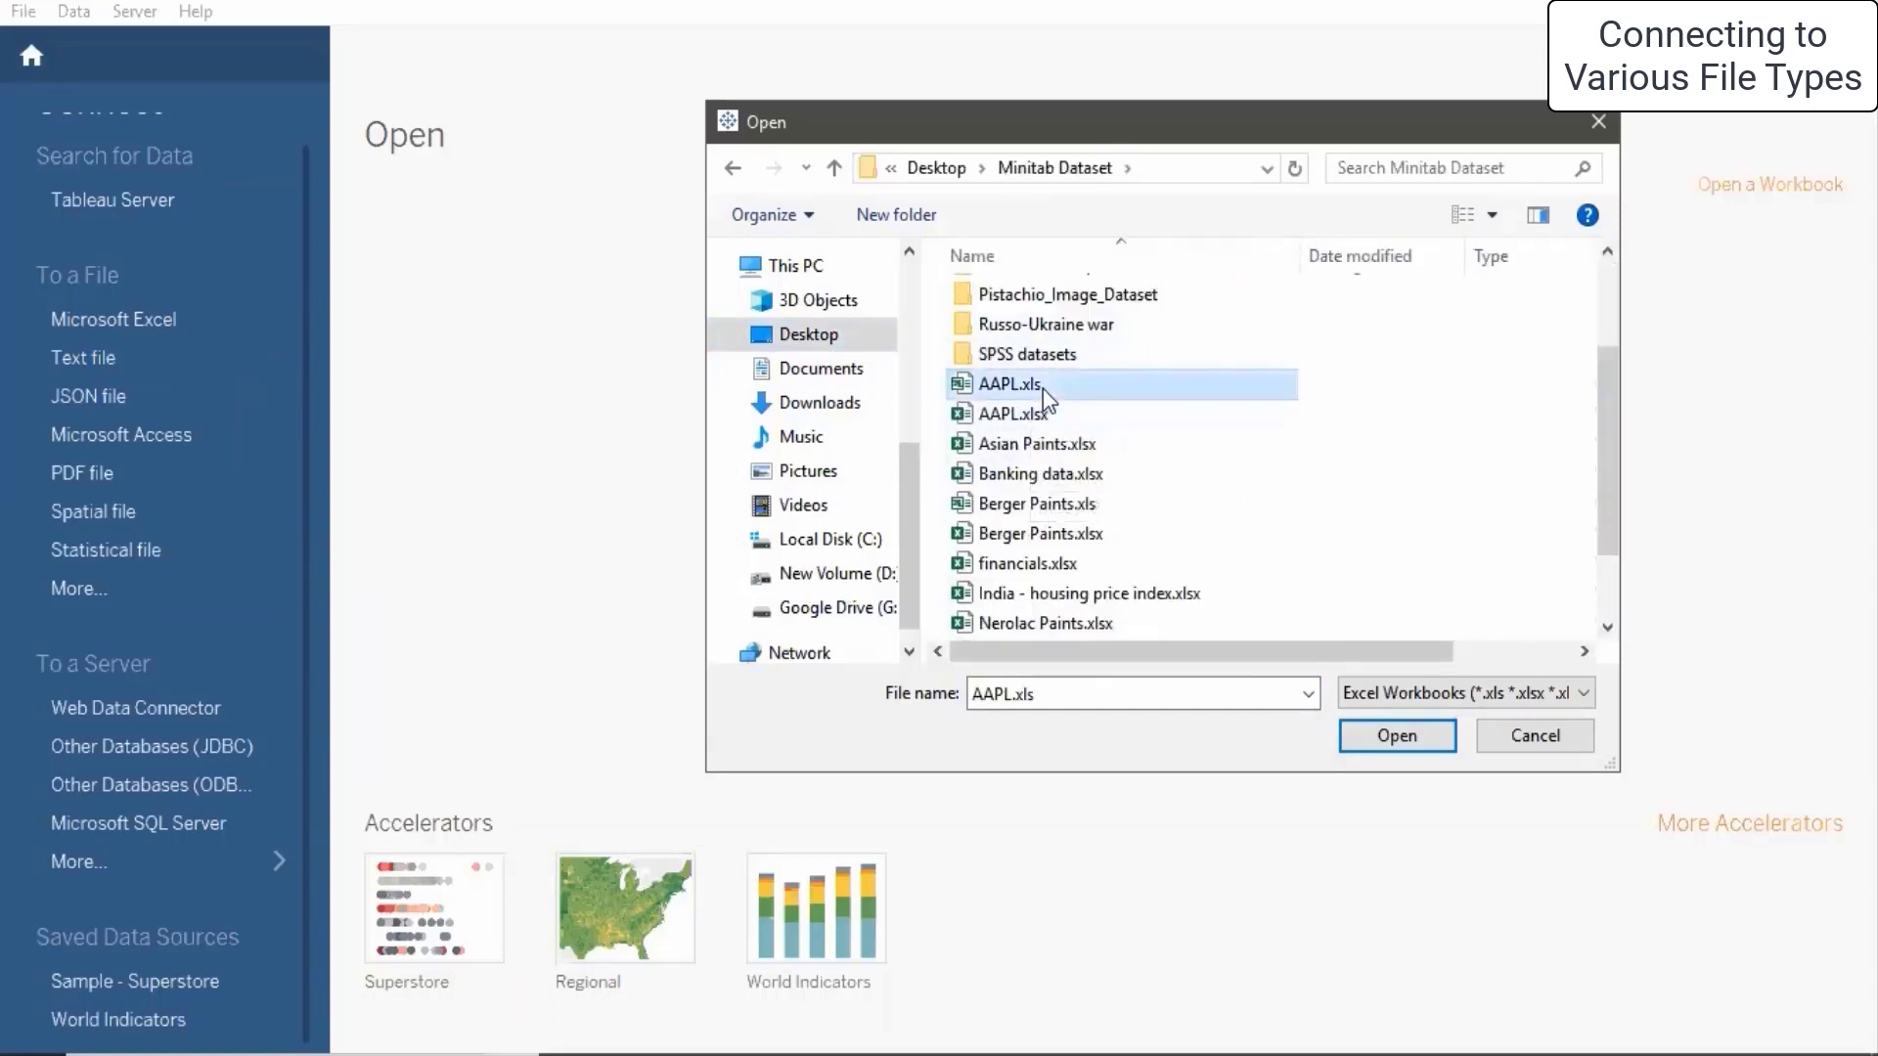
click(1059, 418)
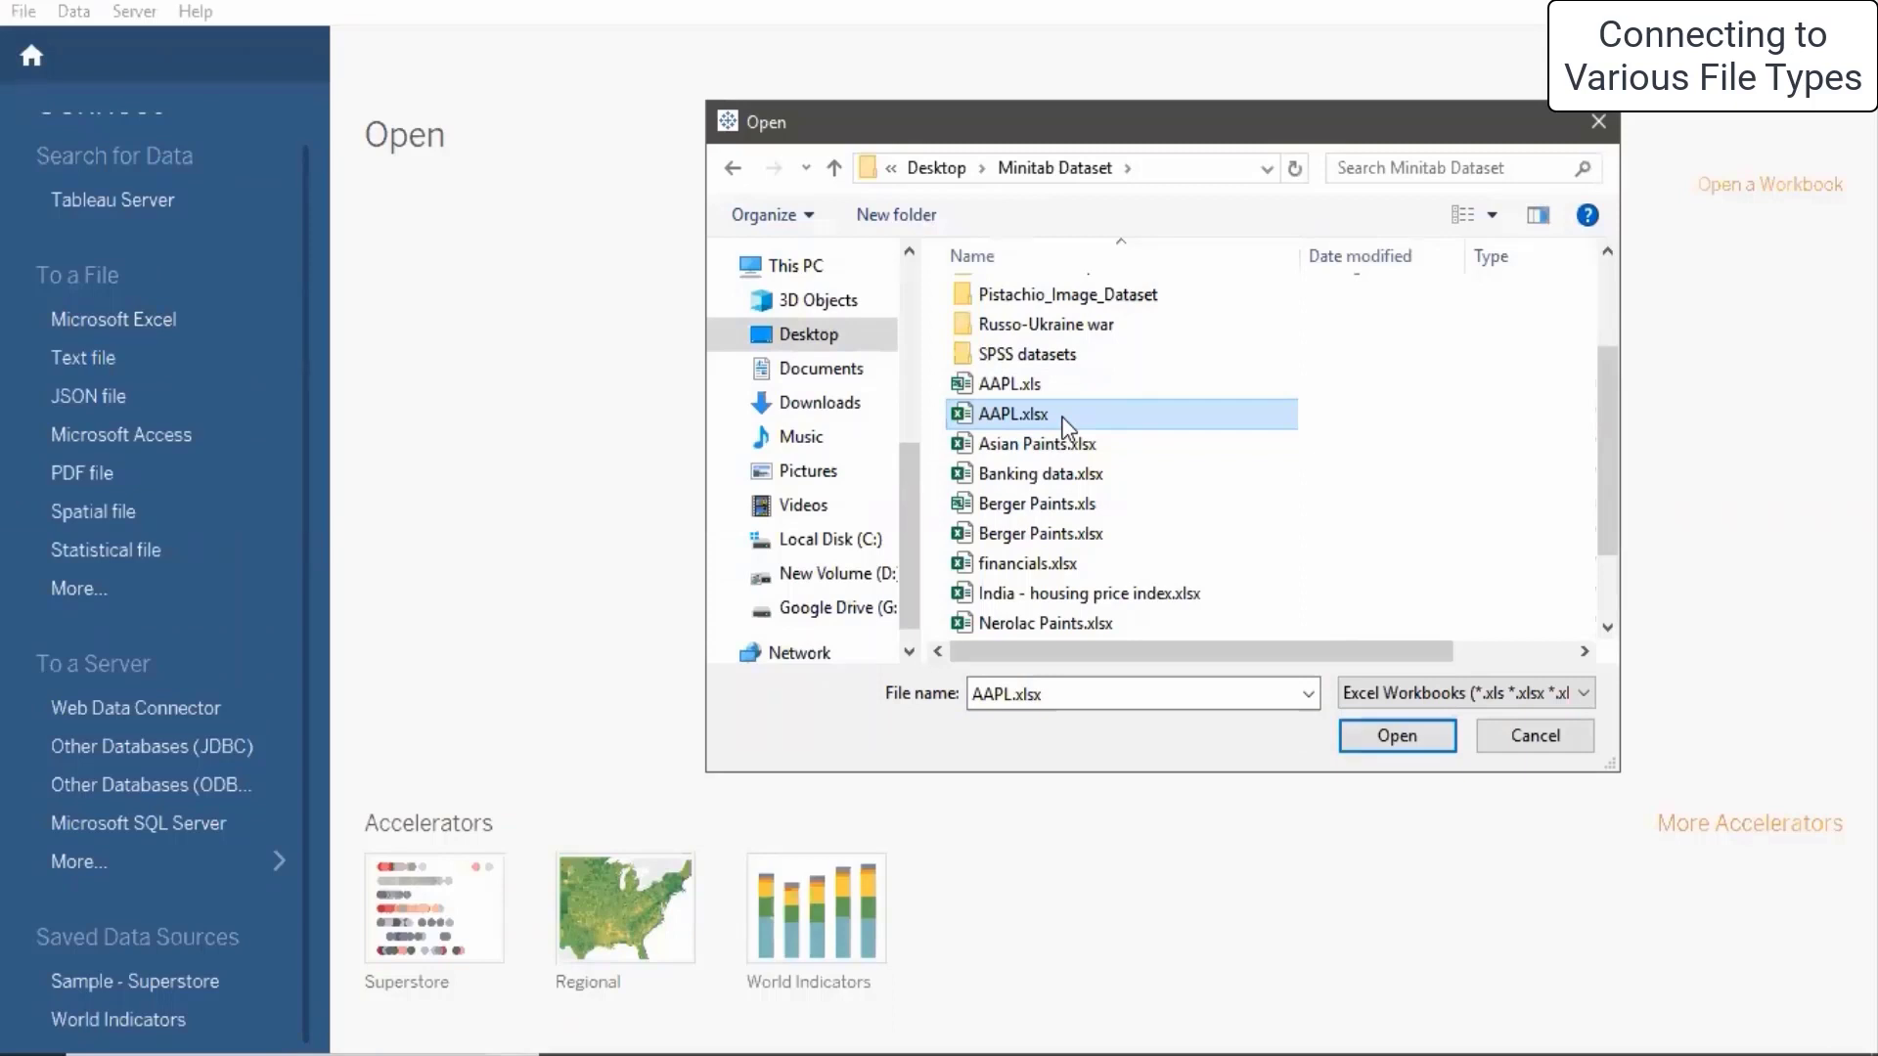
click(1072, 389)
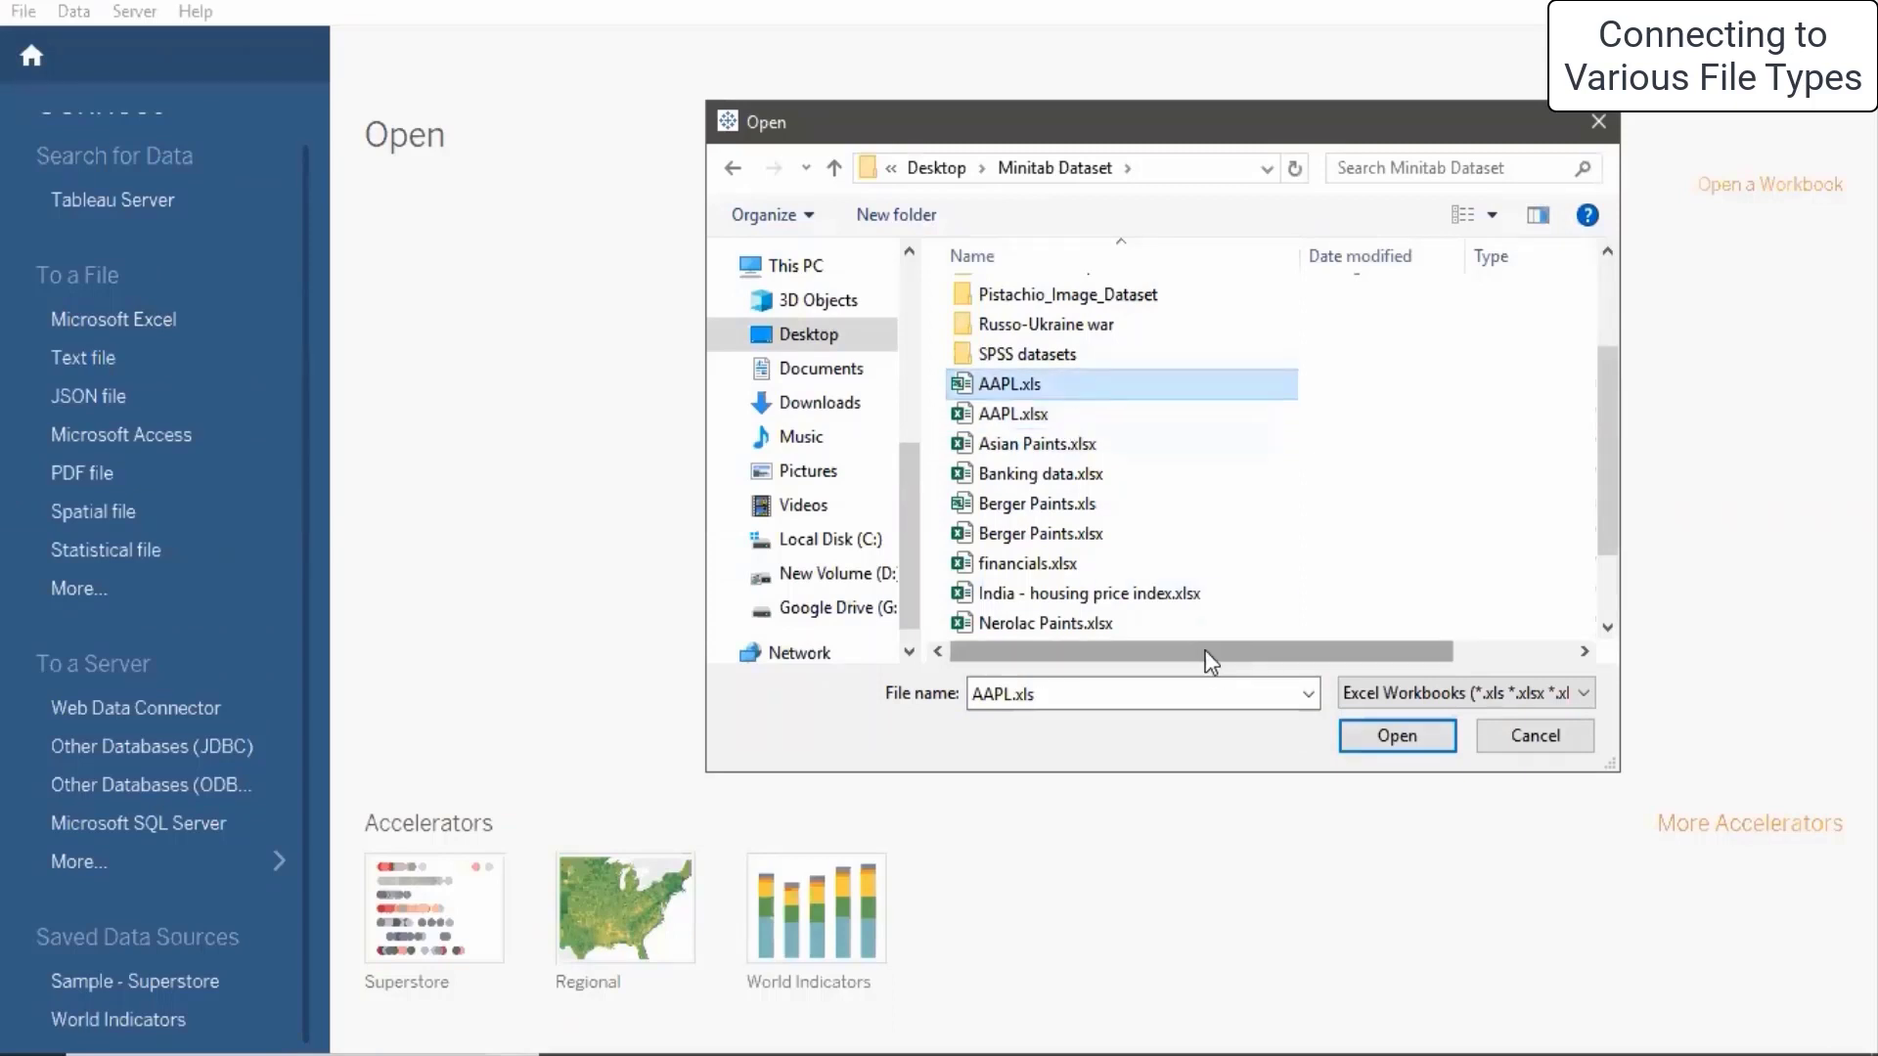
drag(1205, 649, 1369, 650)
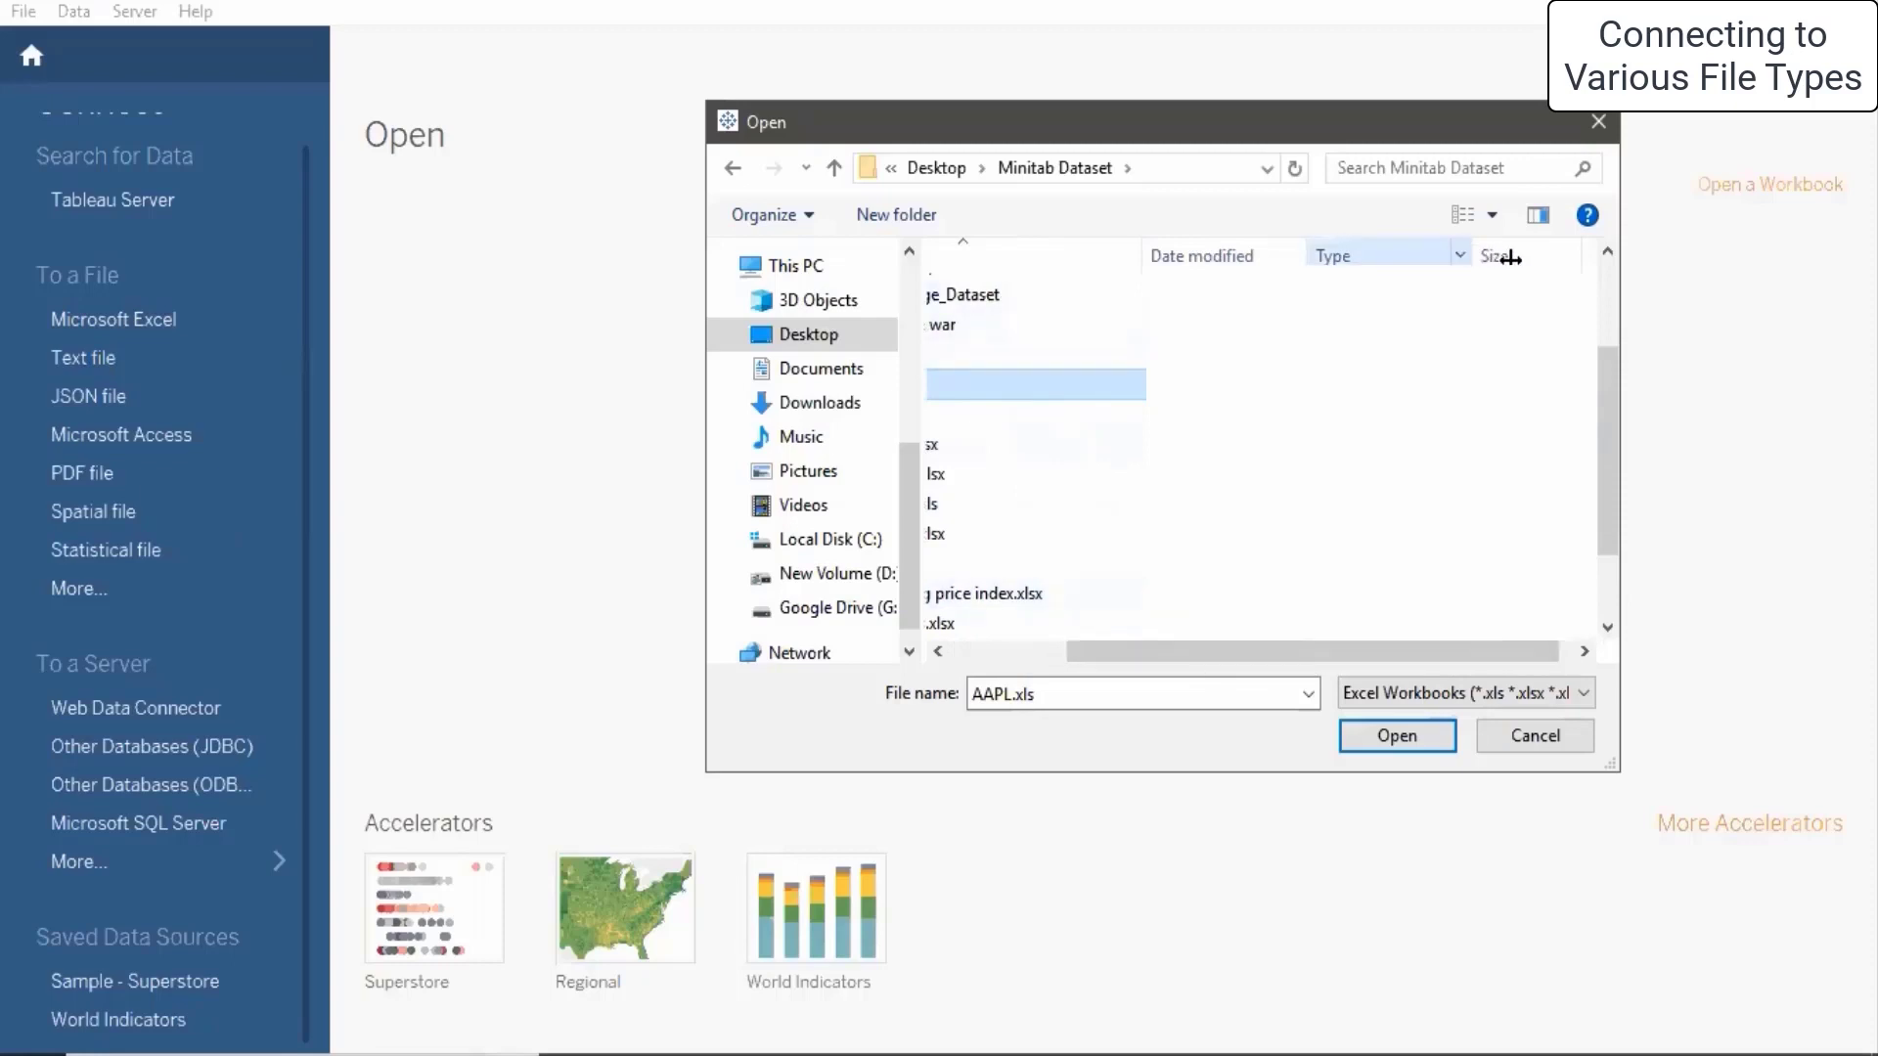
drag(1472, 252, 1607, 280)
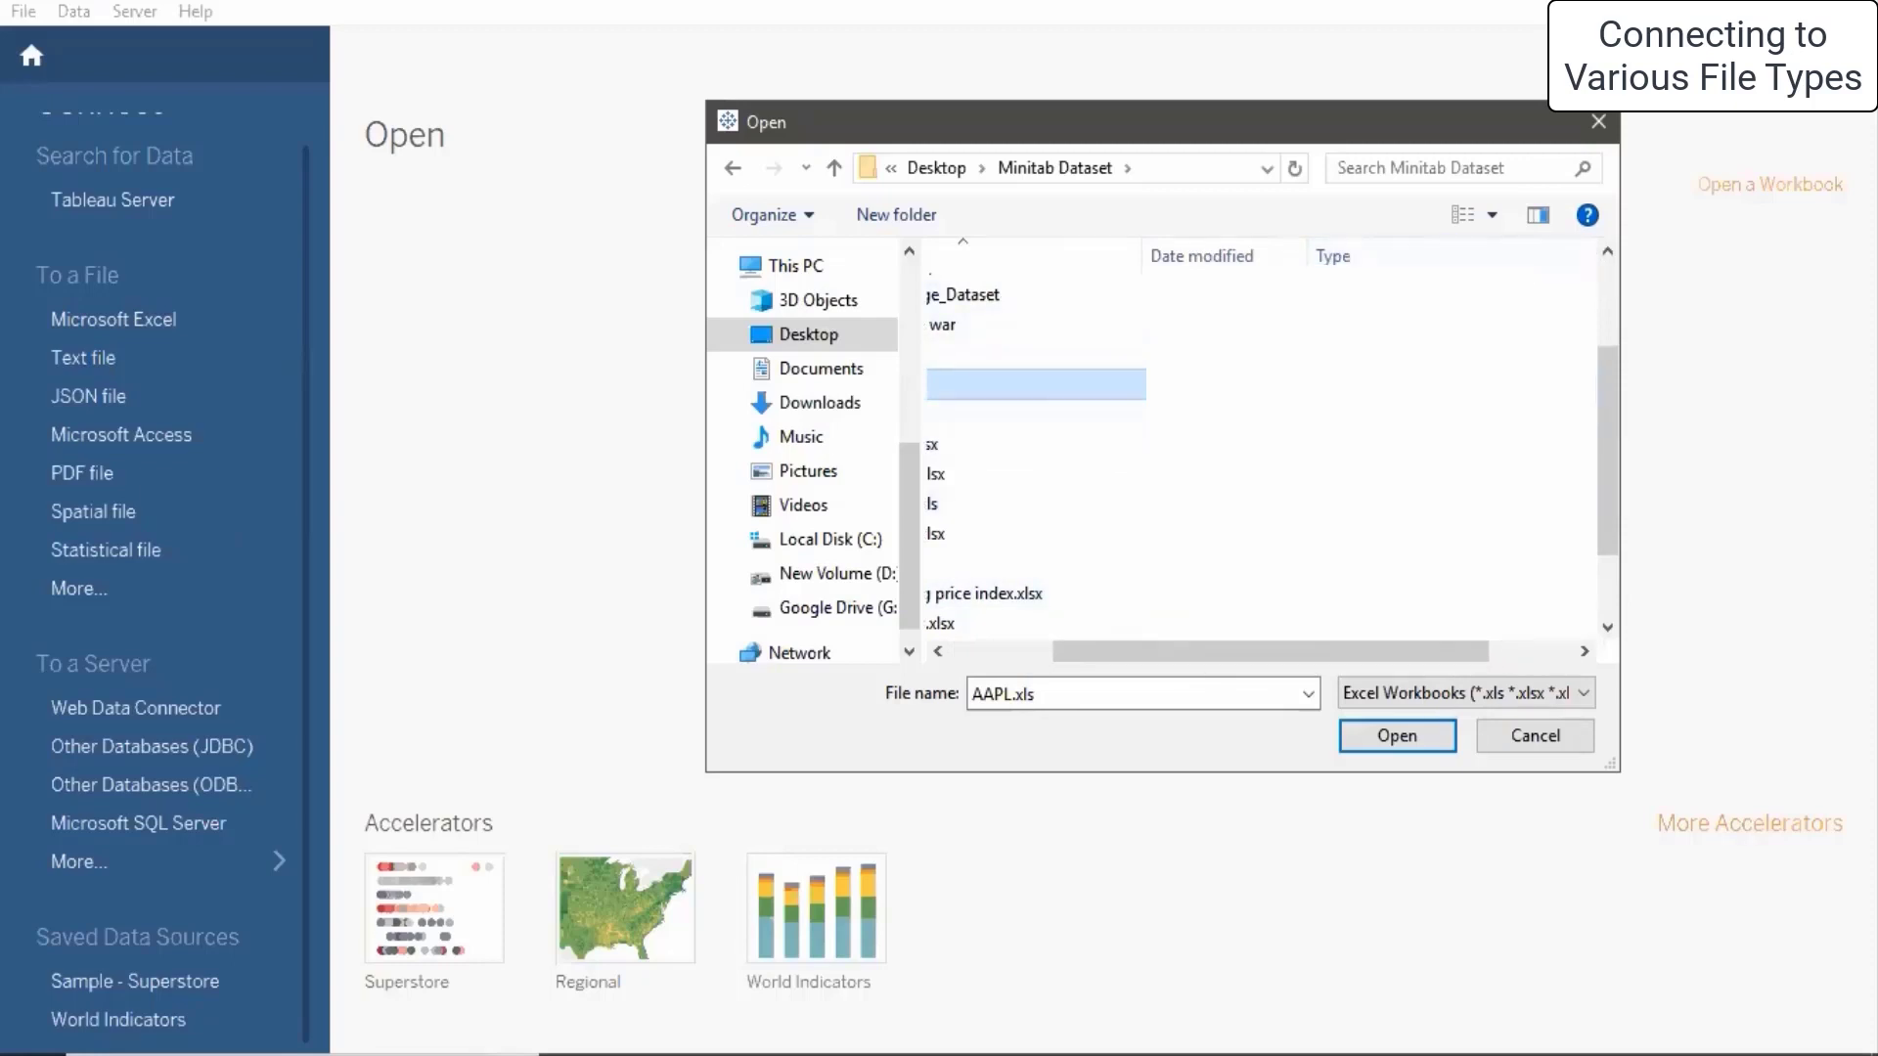
click(945, 419)
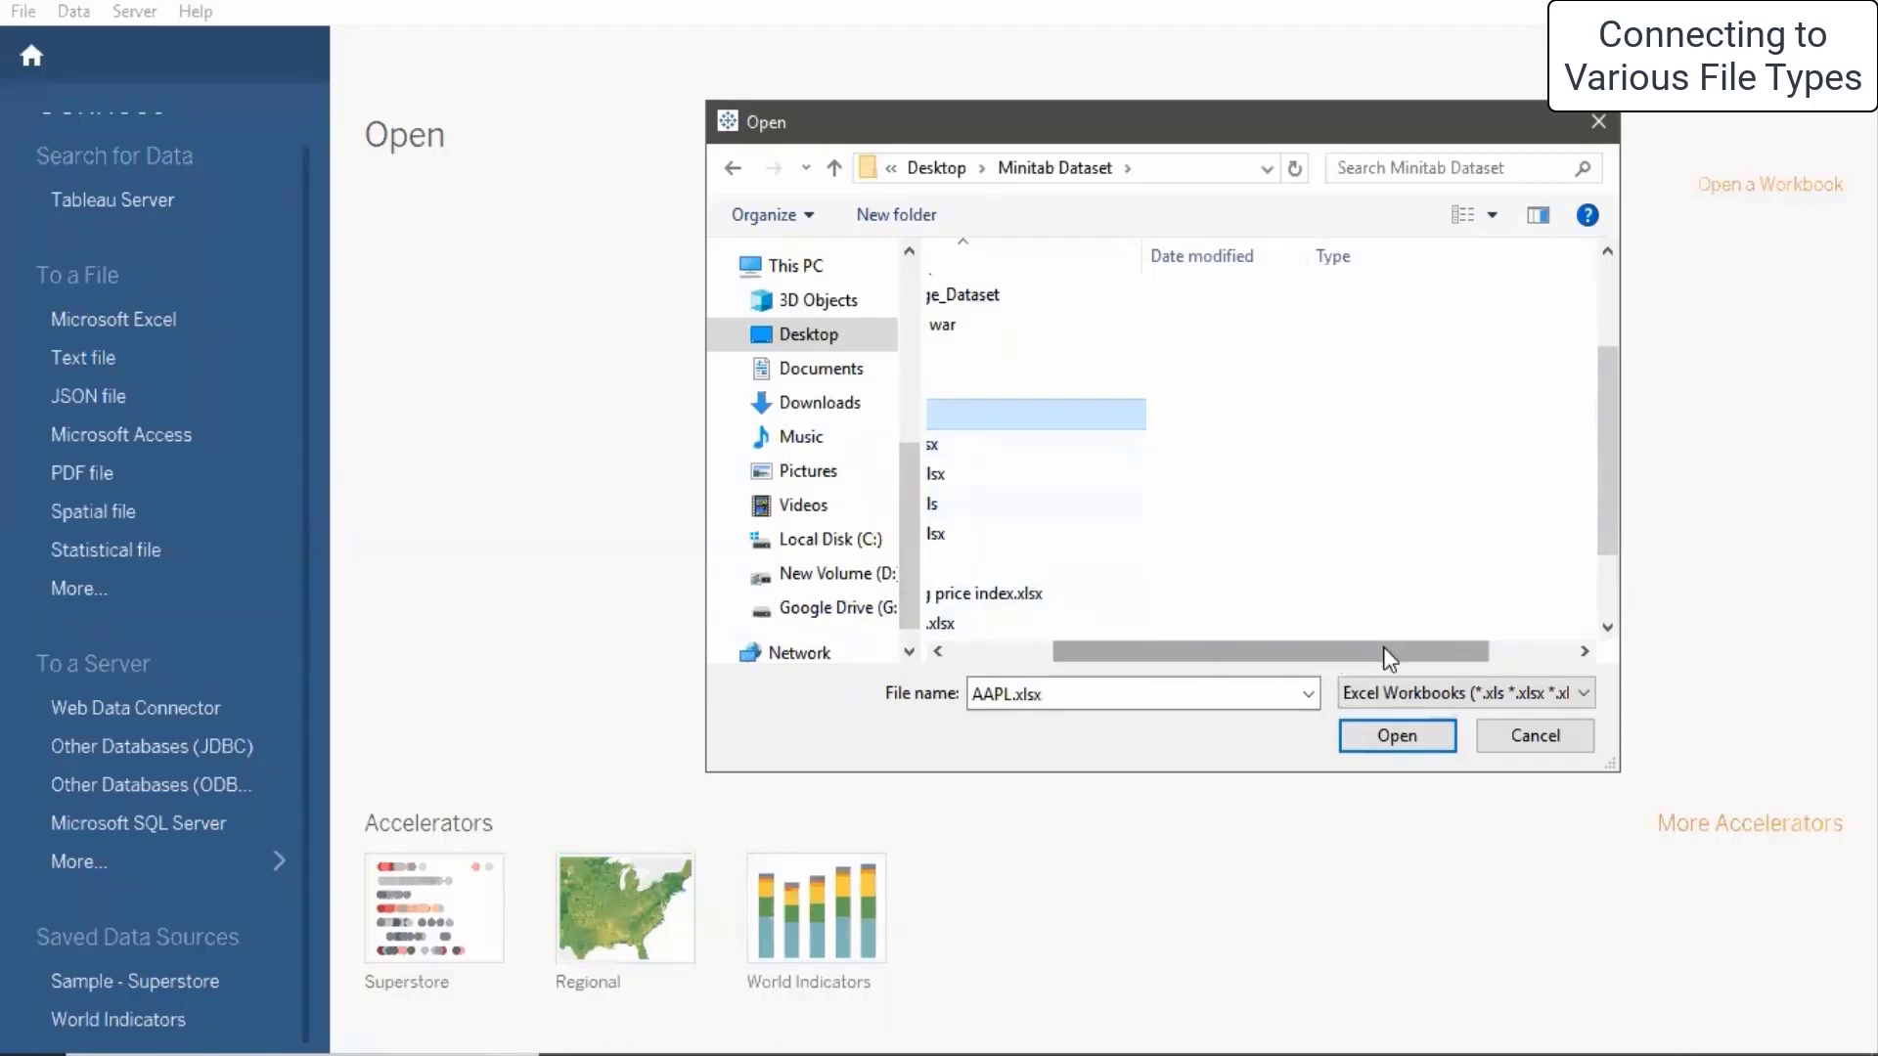
drag(1383, 647, 1002, 654)
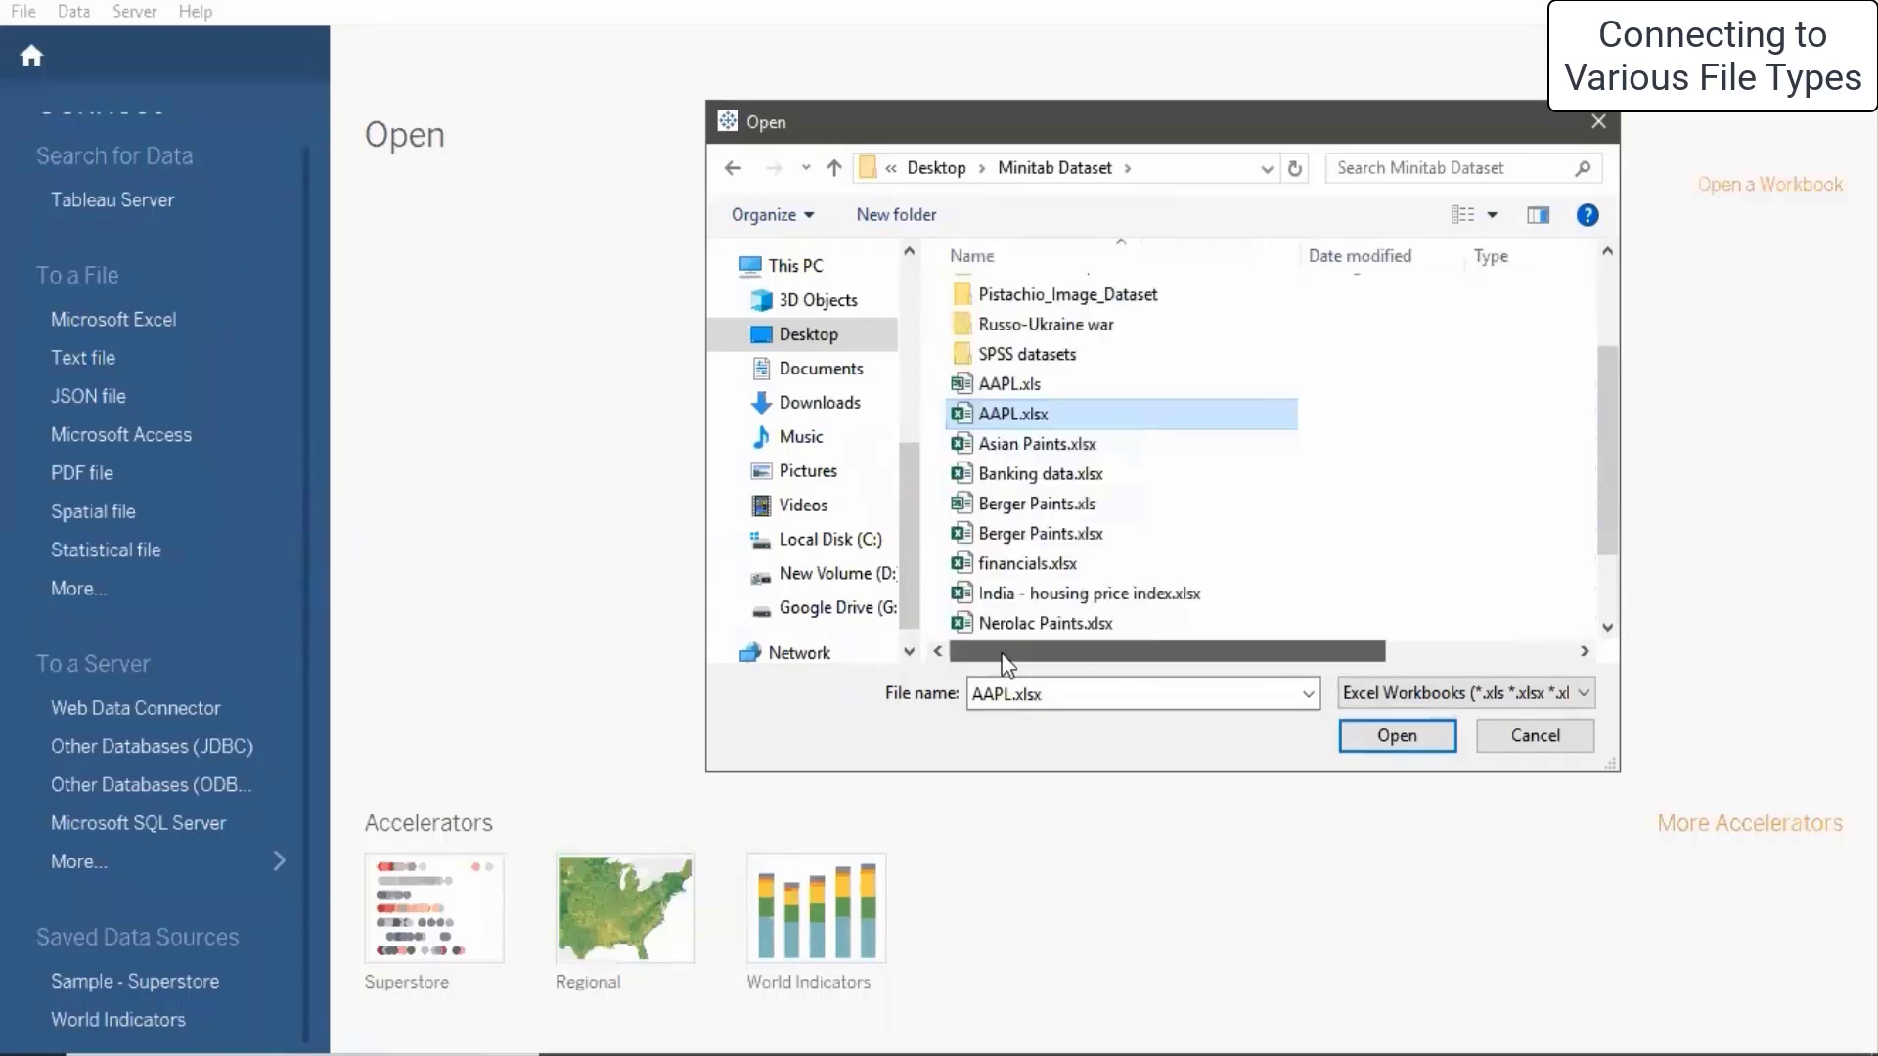
click(1584, 693)
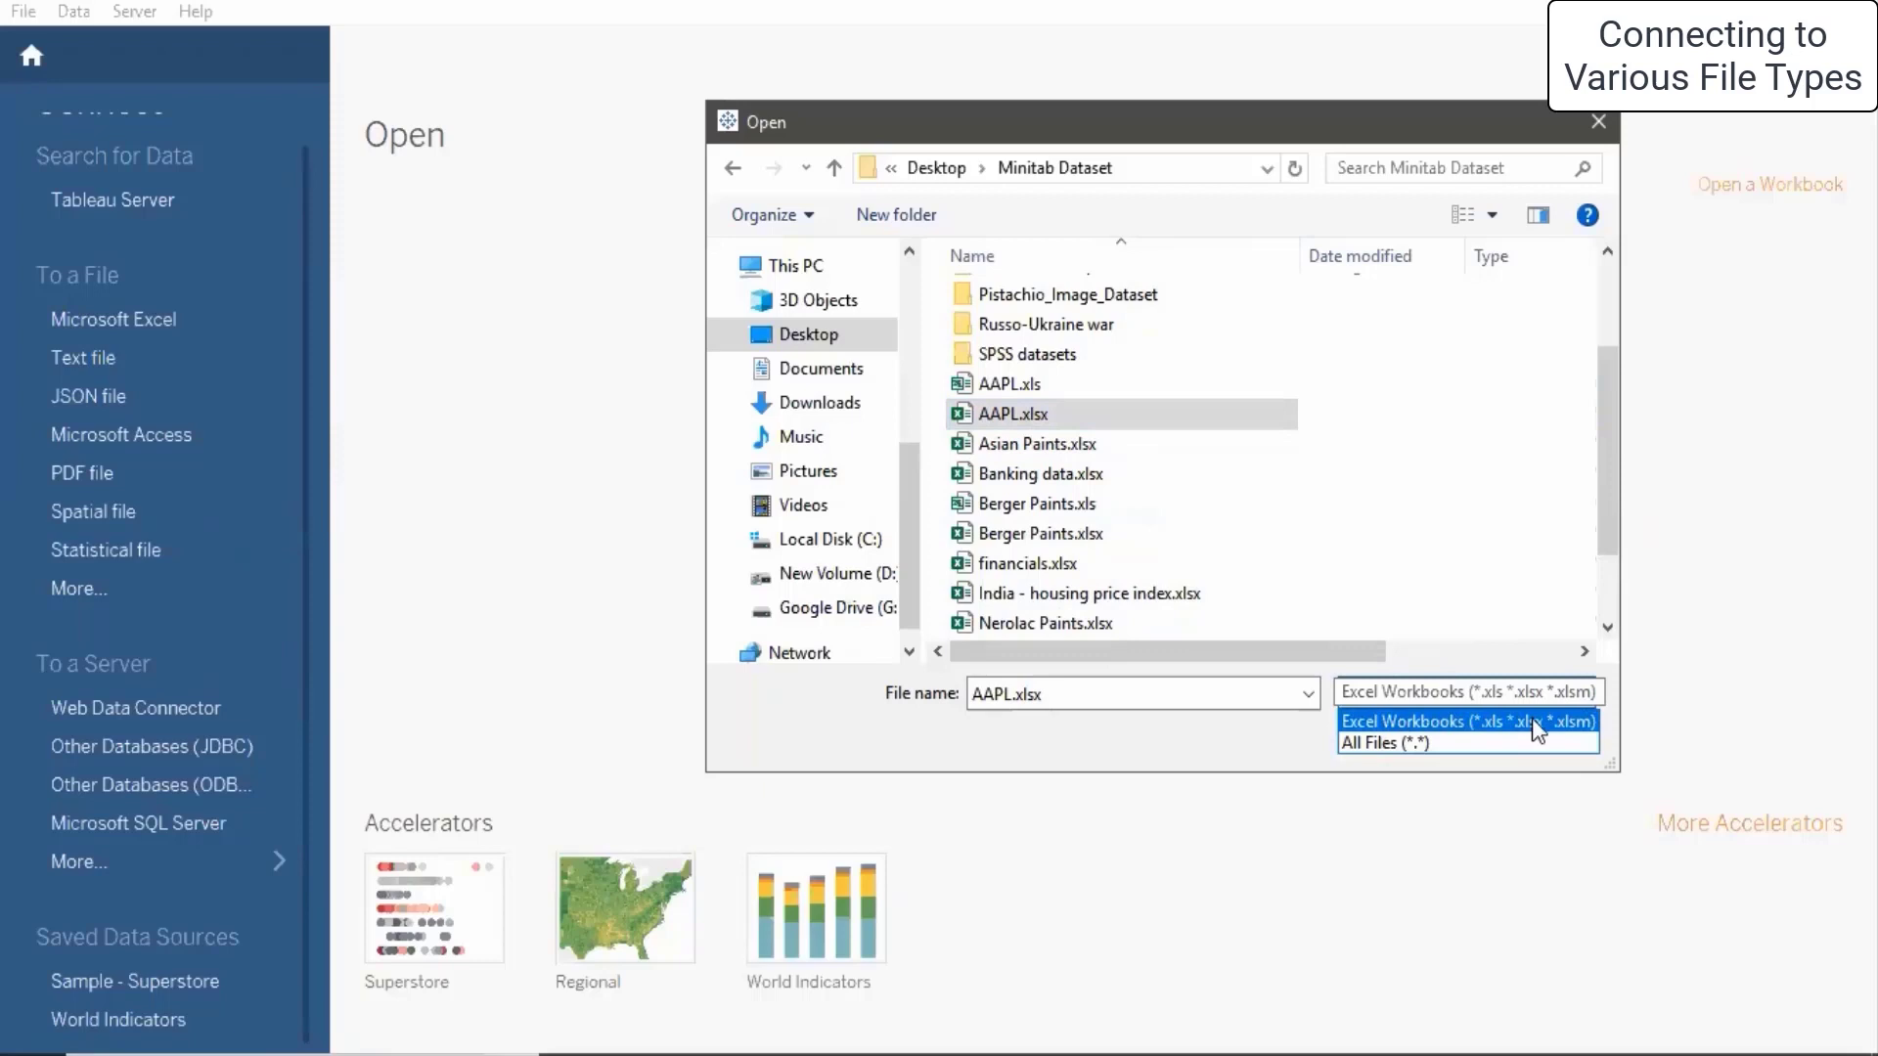
click(1584, 728)
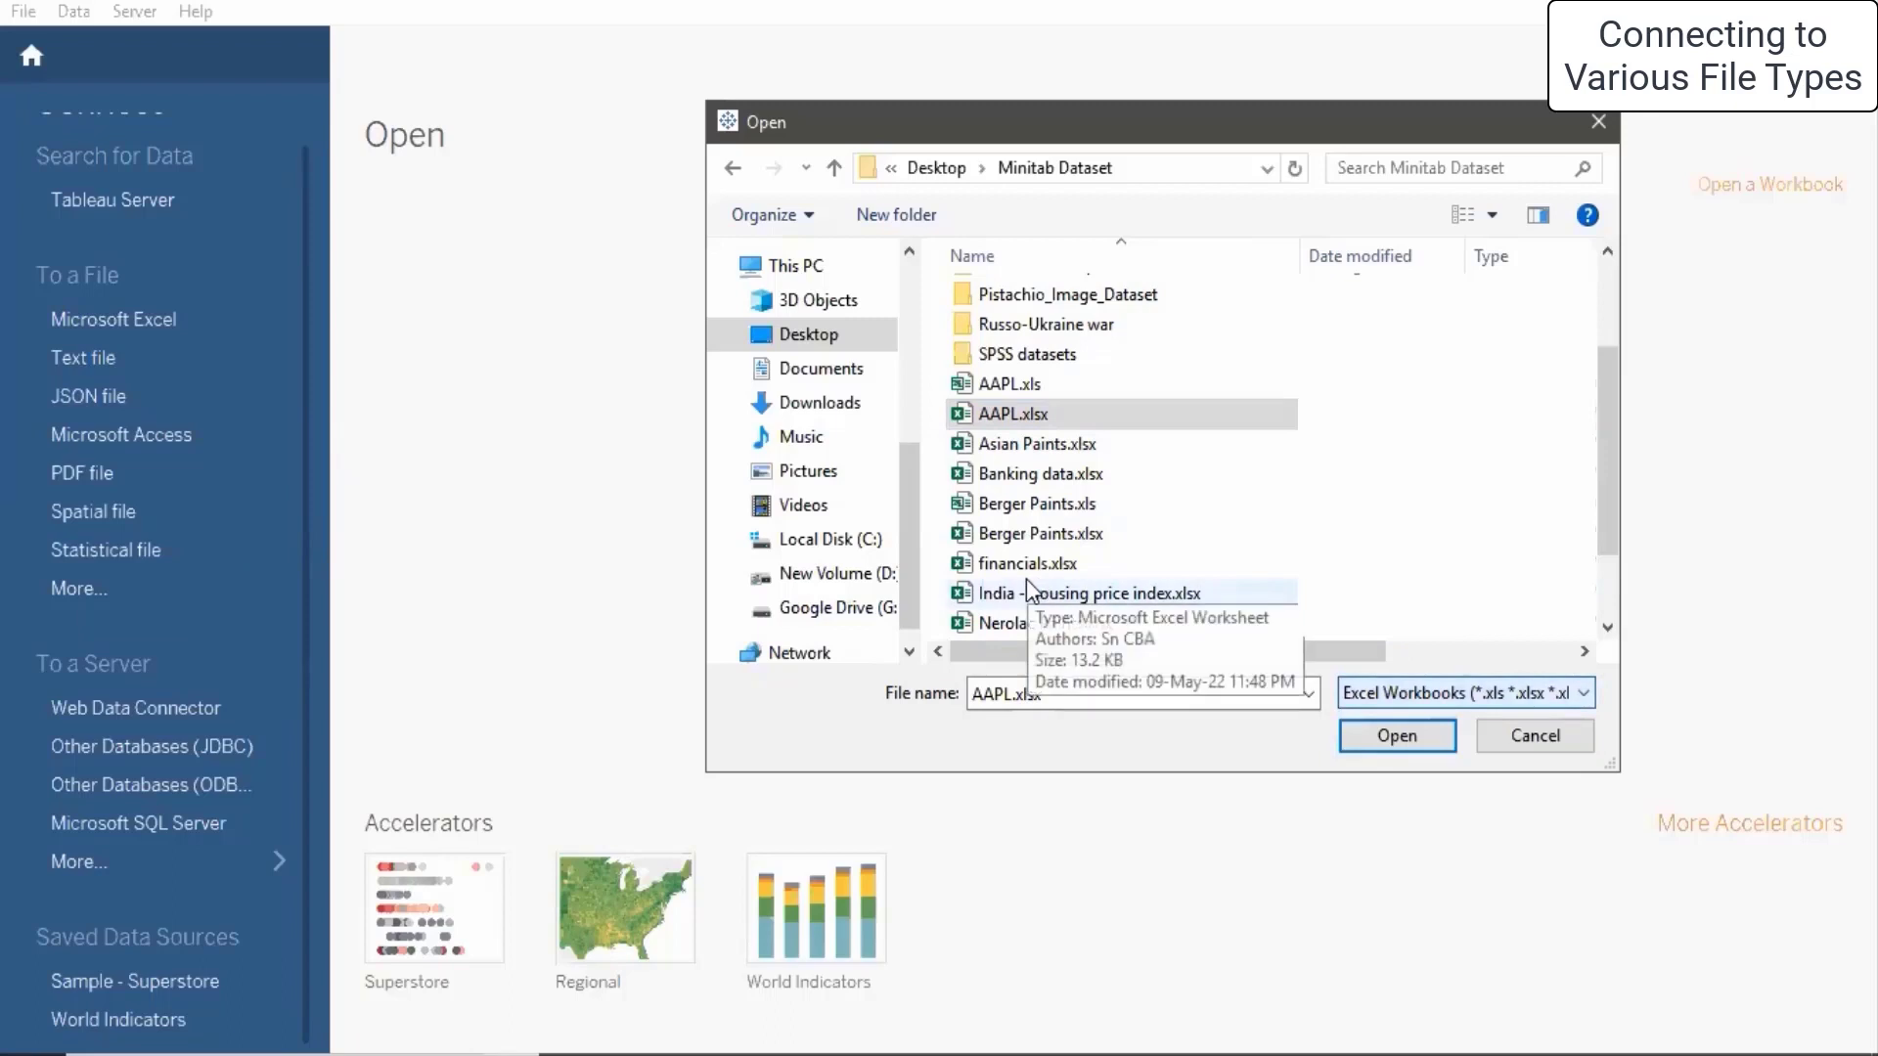
click(1020, 420)
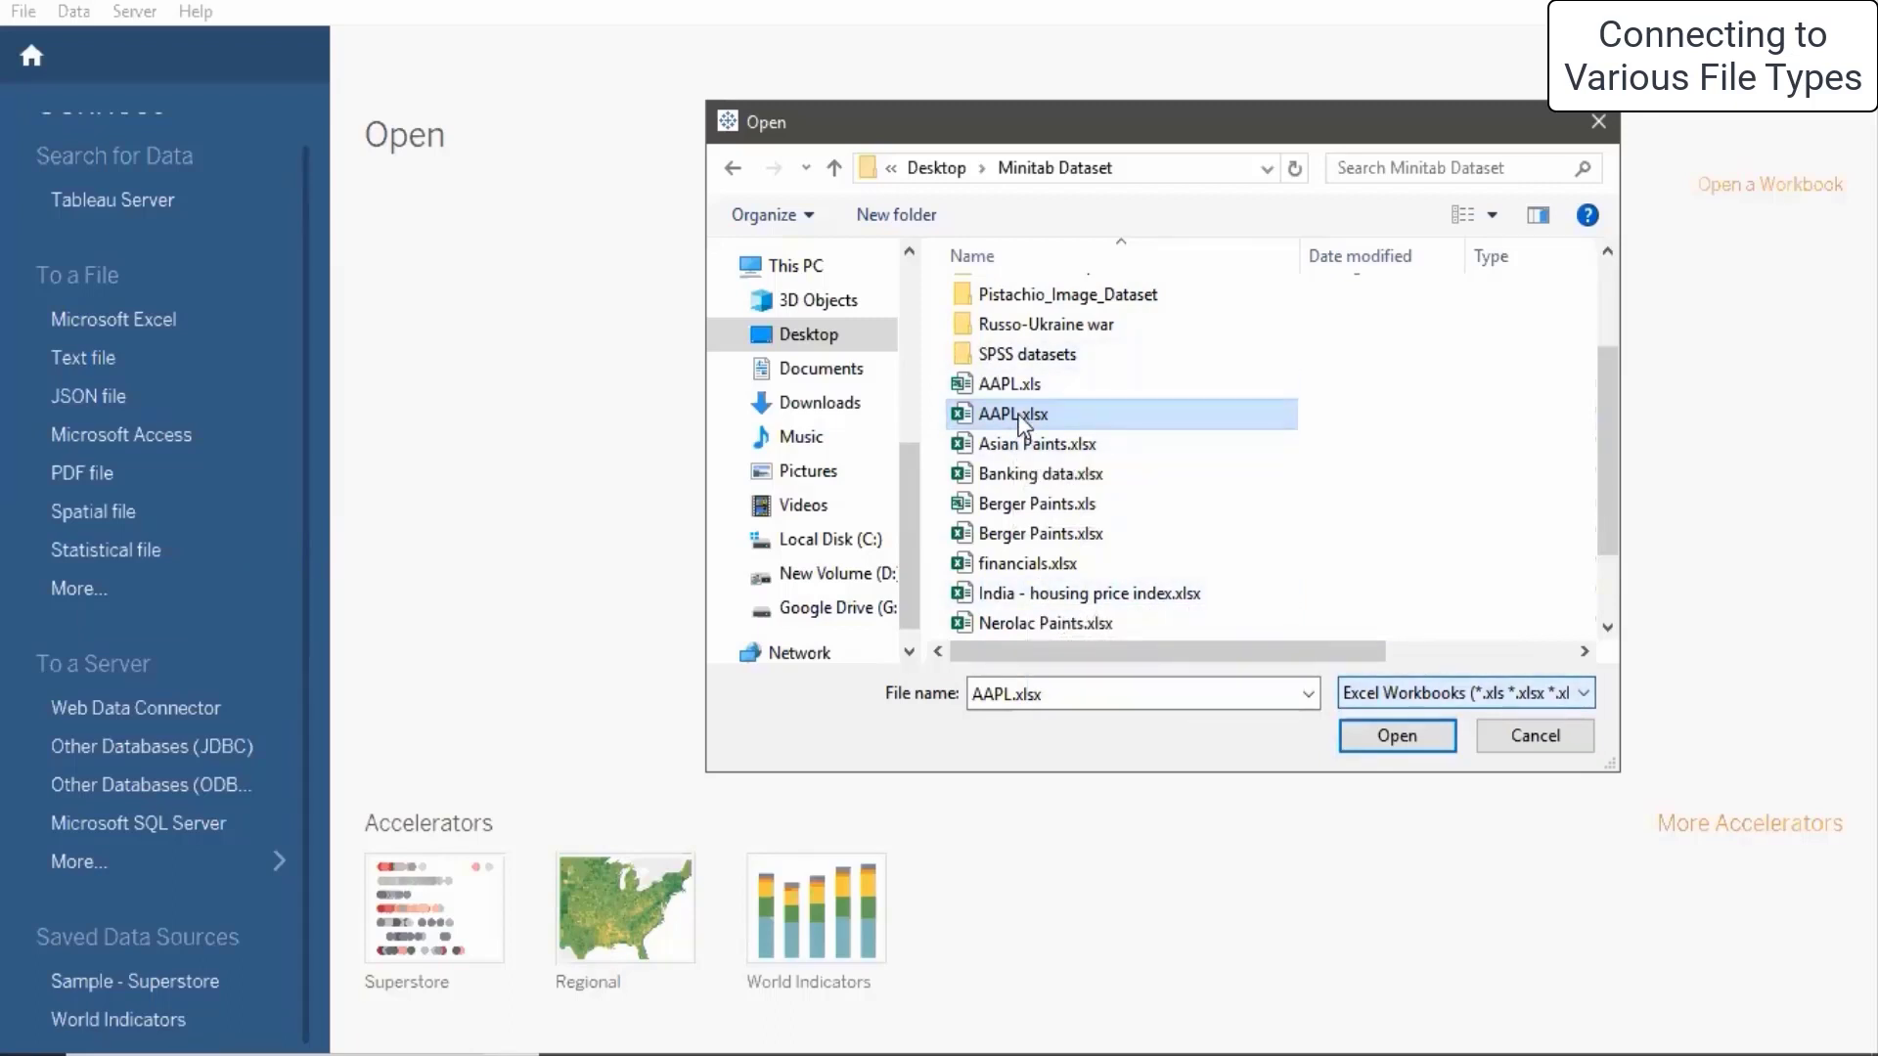
click(1387, 736)
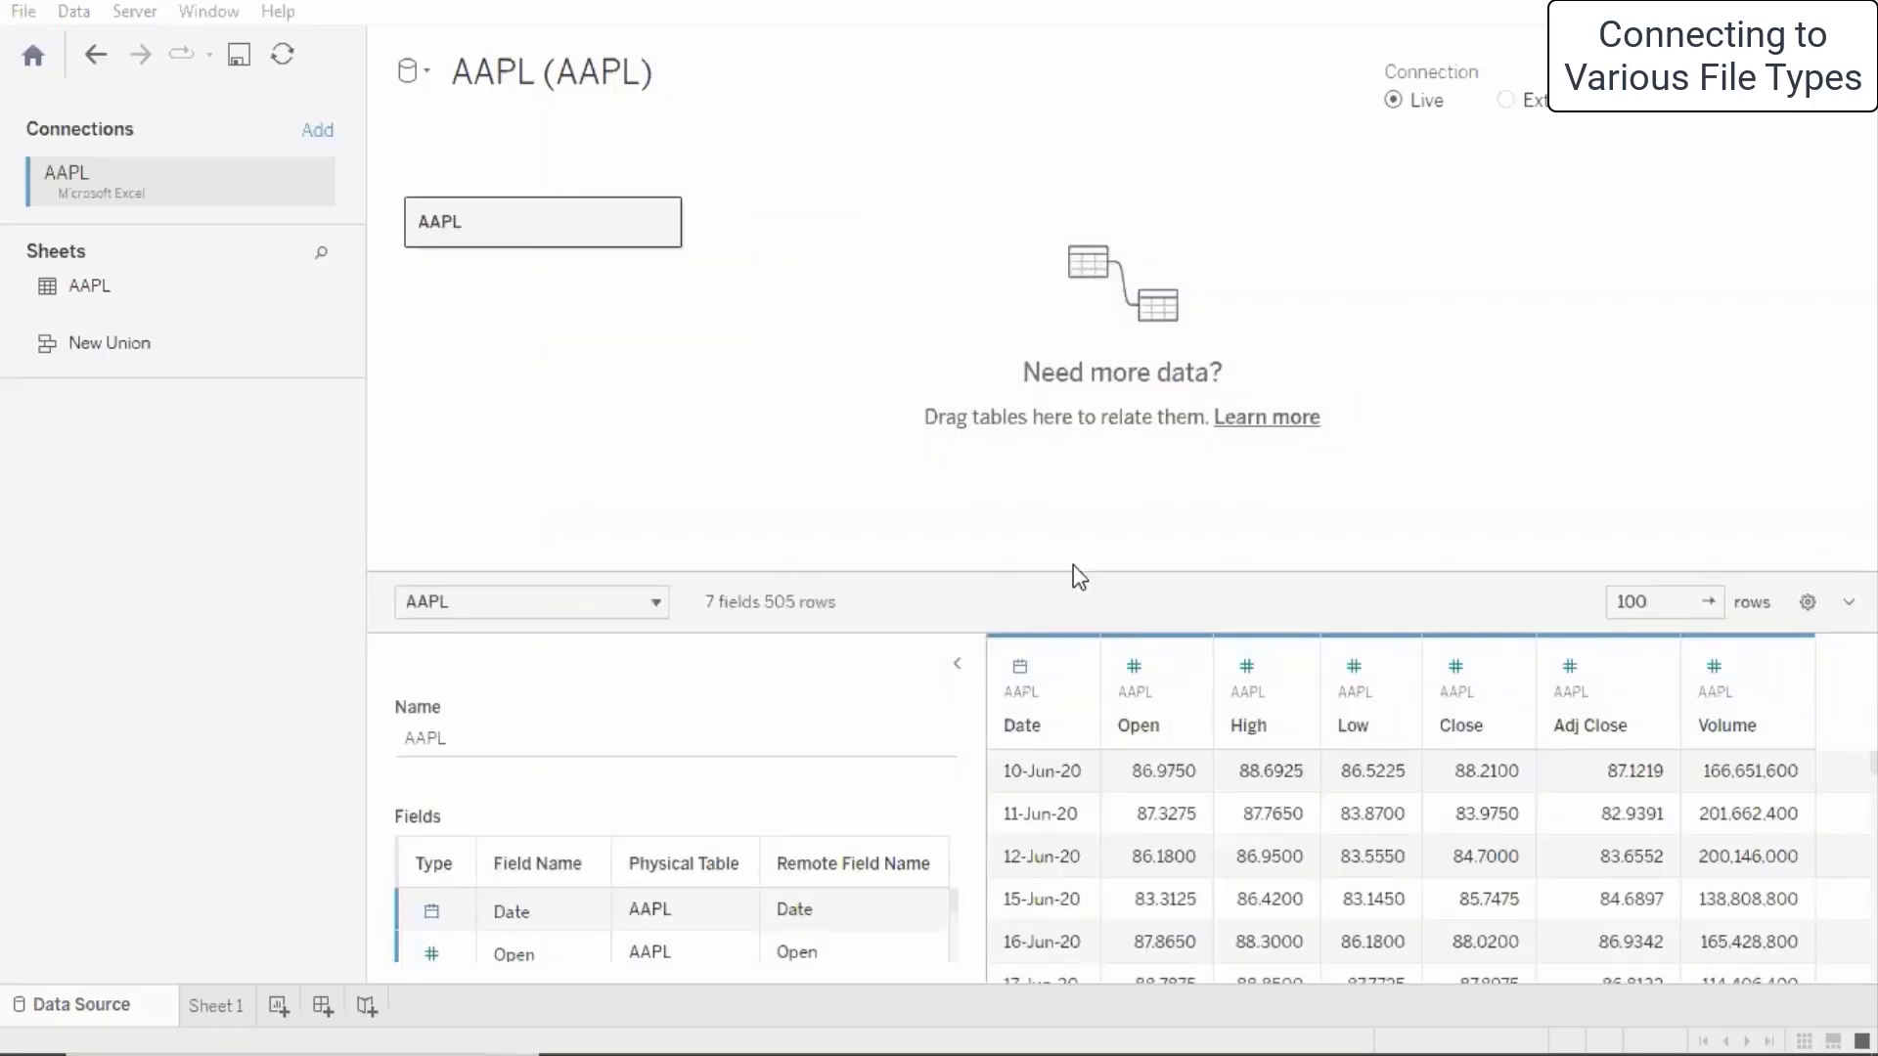
- Drag the splitter up to enlarge the AAPL fields, then show the Open field's actions menu
drag(1077, 570, 1073, 304)
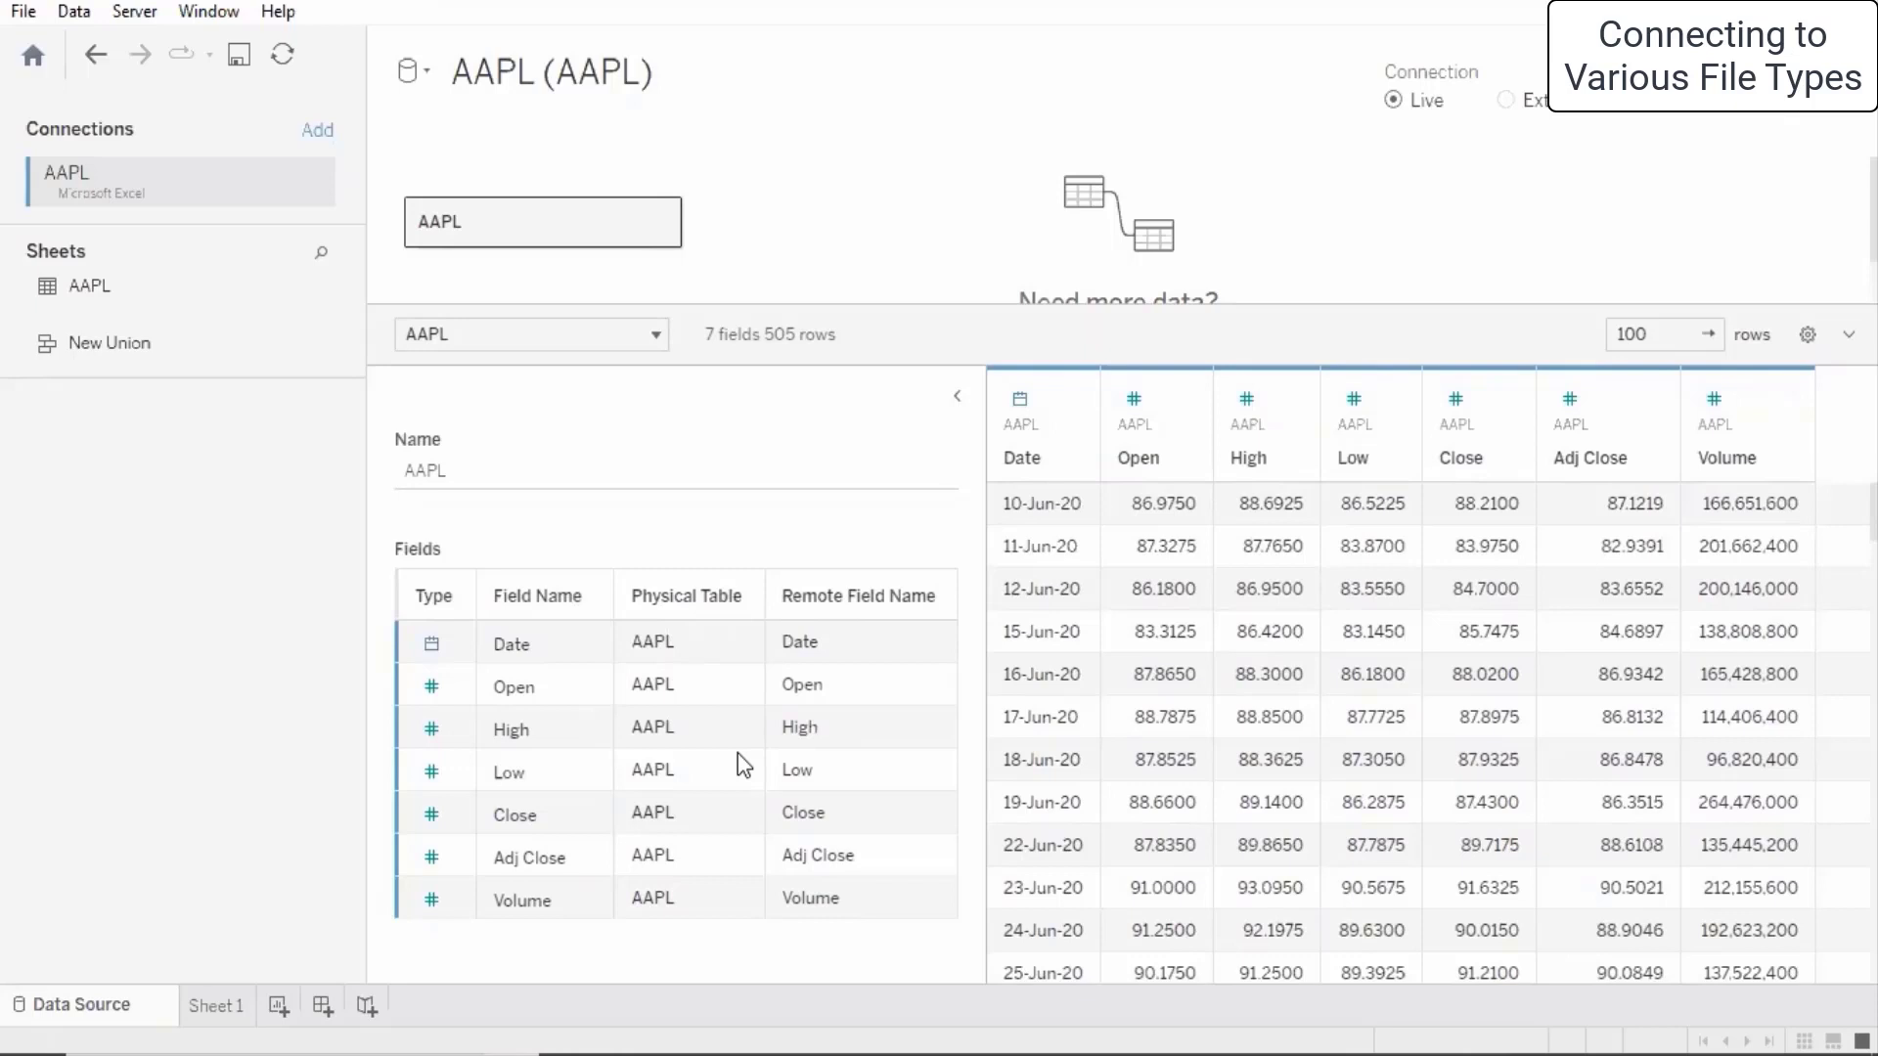
click(594, 686)
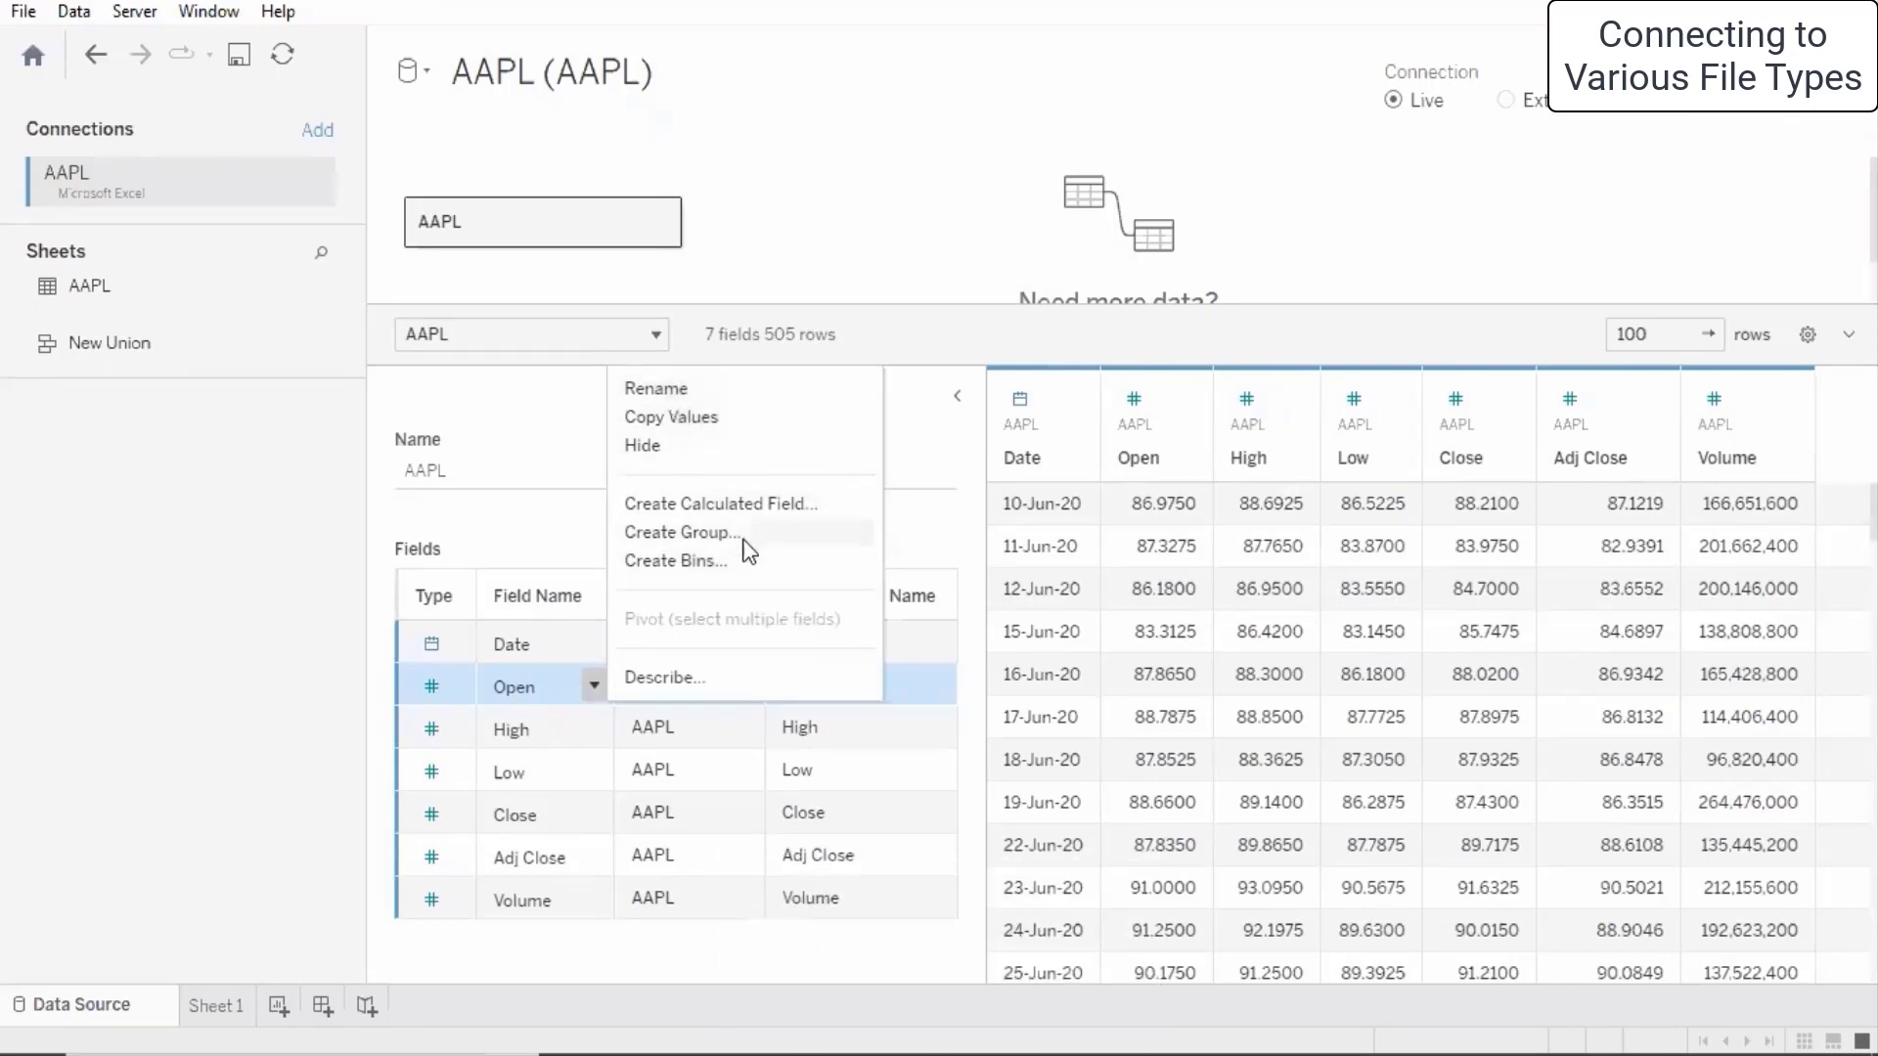
click(684, 679)
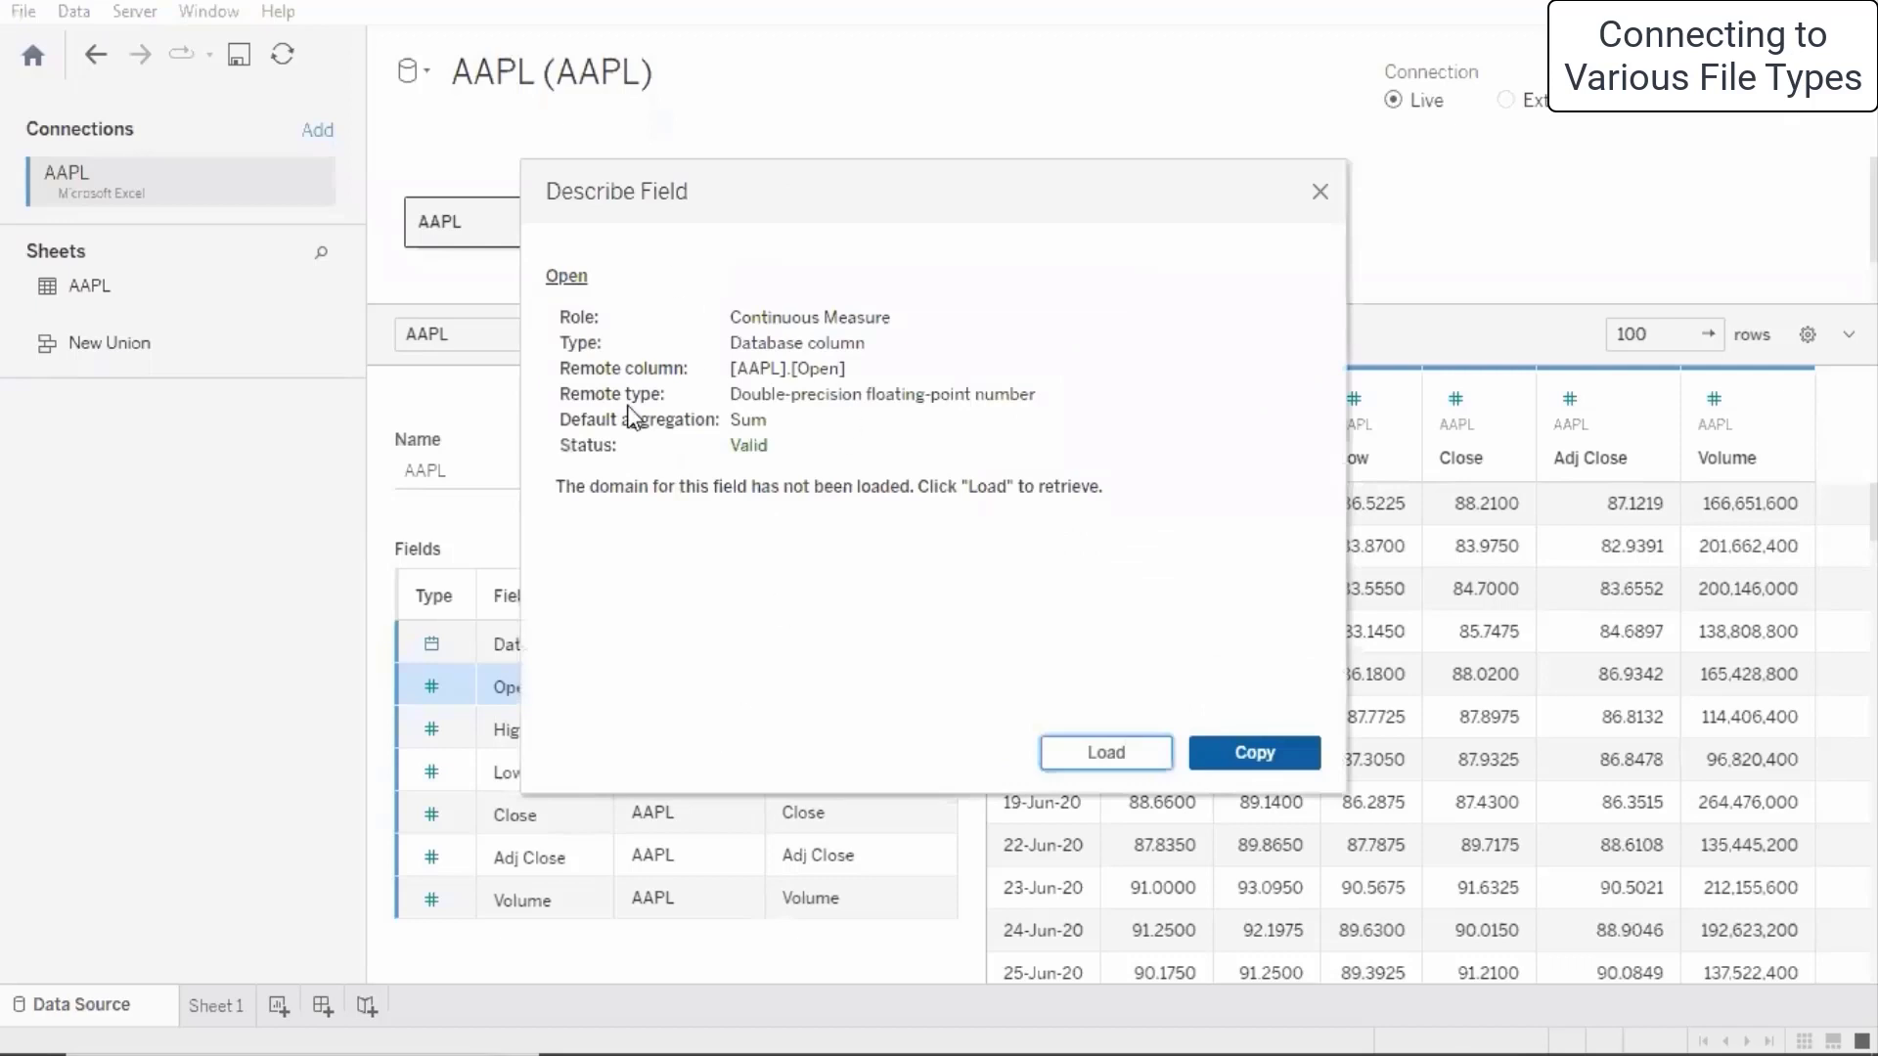
drag(948, 195, 1291, 170)
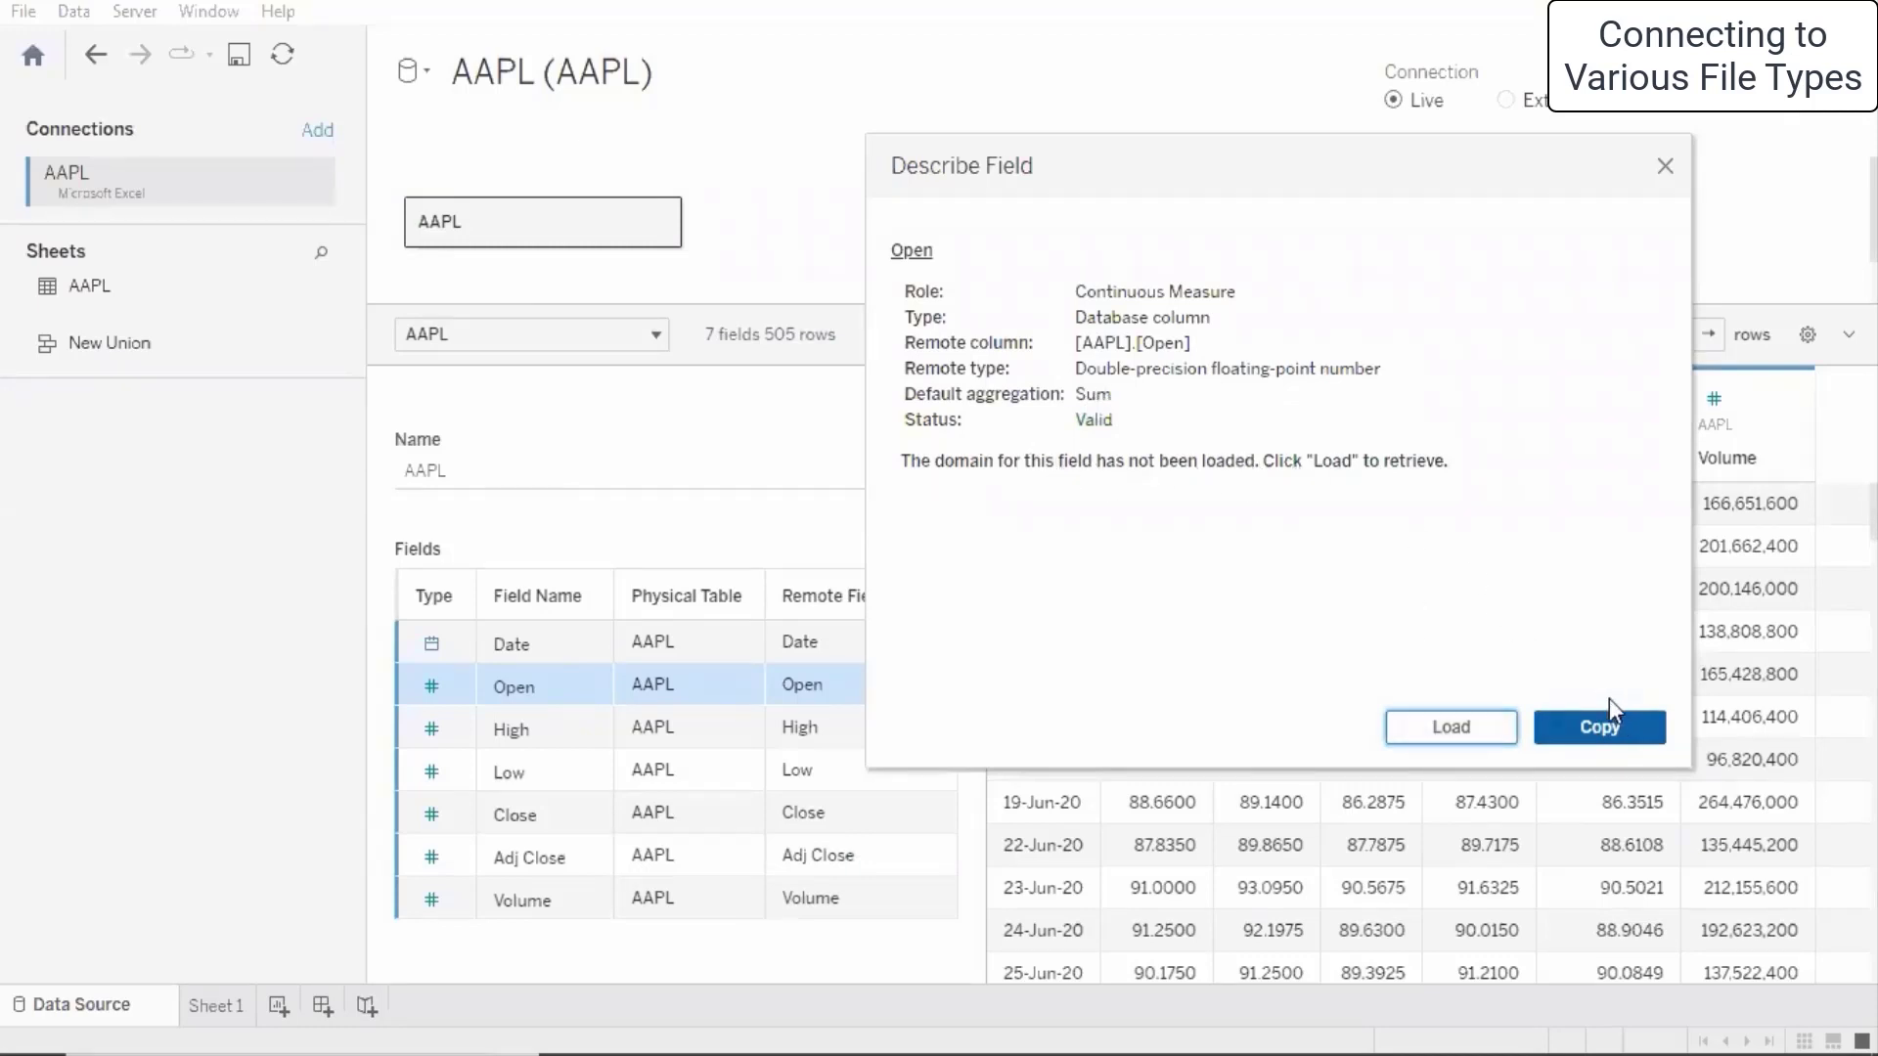
click(1664, 166)
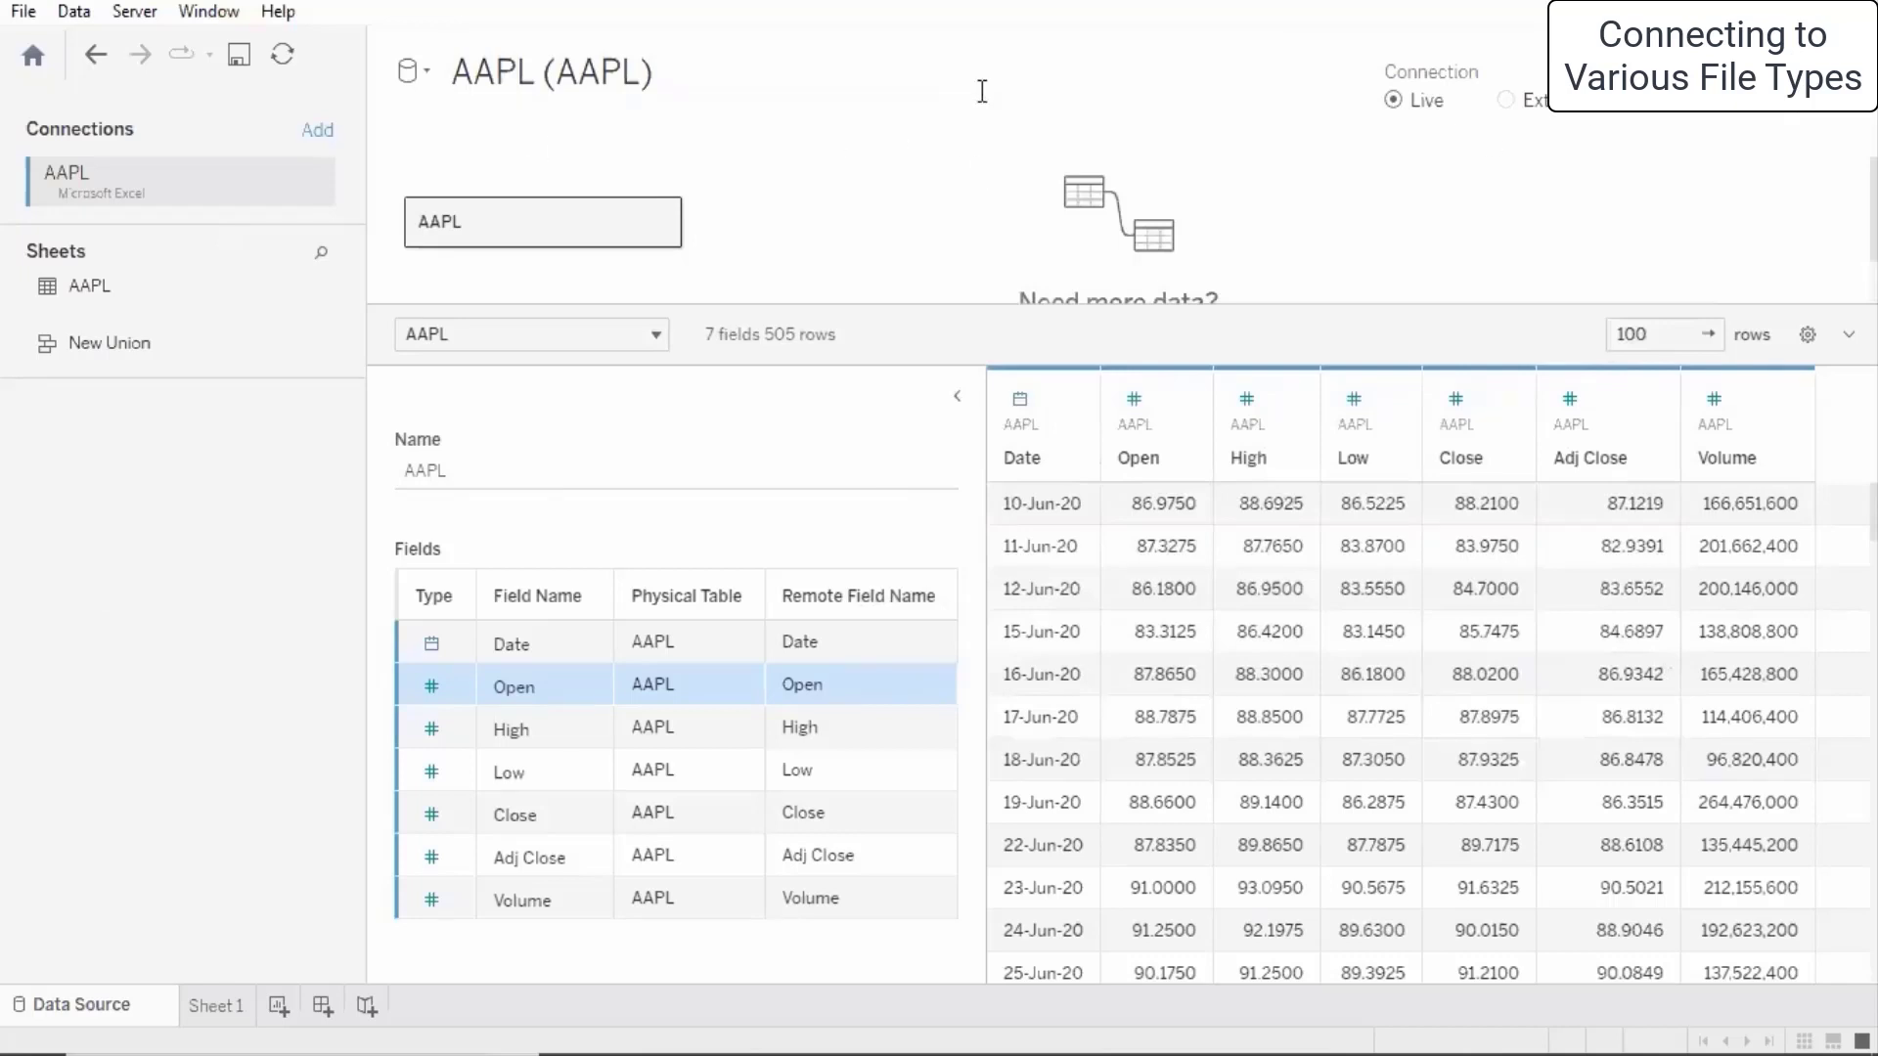
- Close the AAPL data source and select owid-energy-data.json through a JSON file connection
click(74, 12)
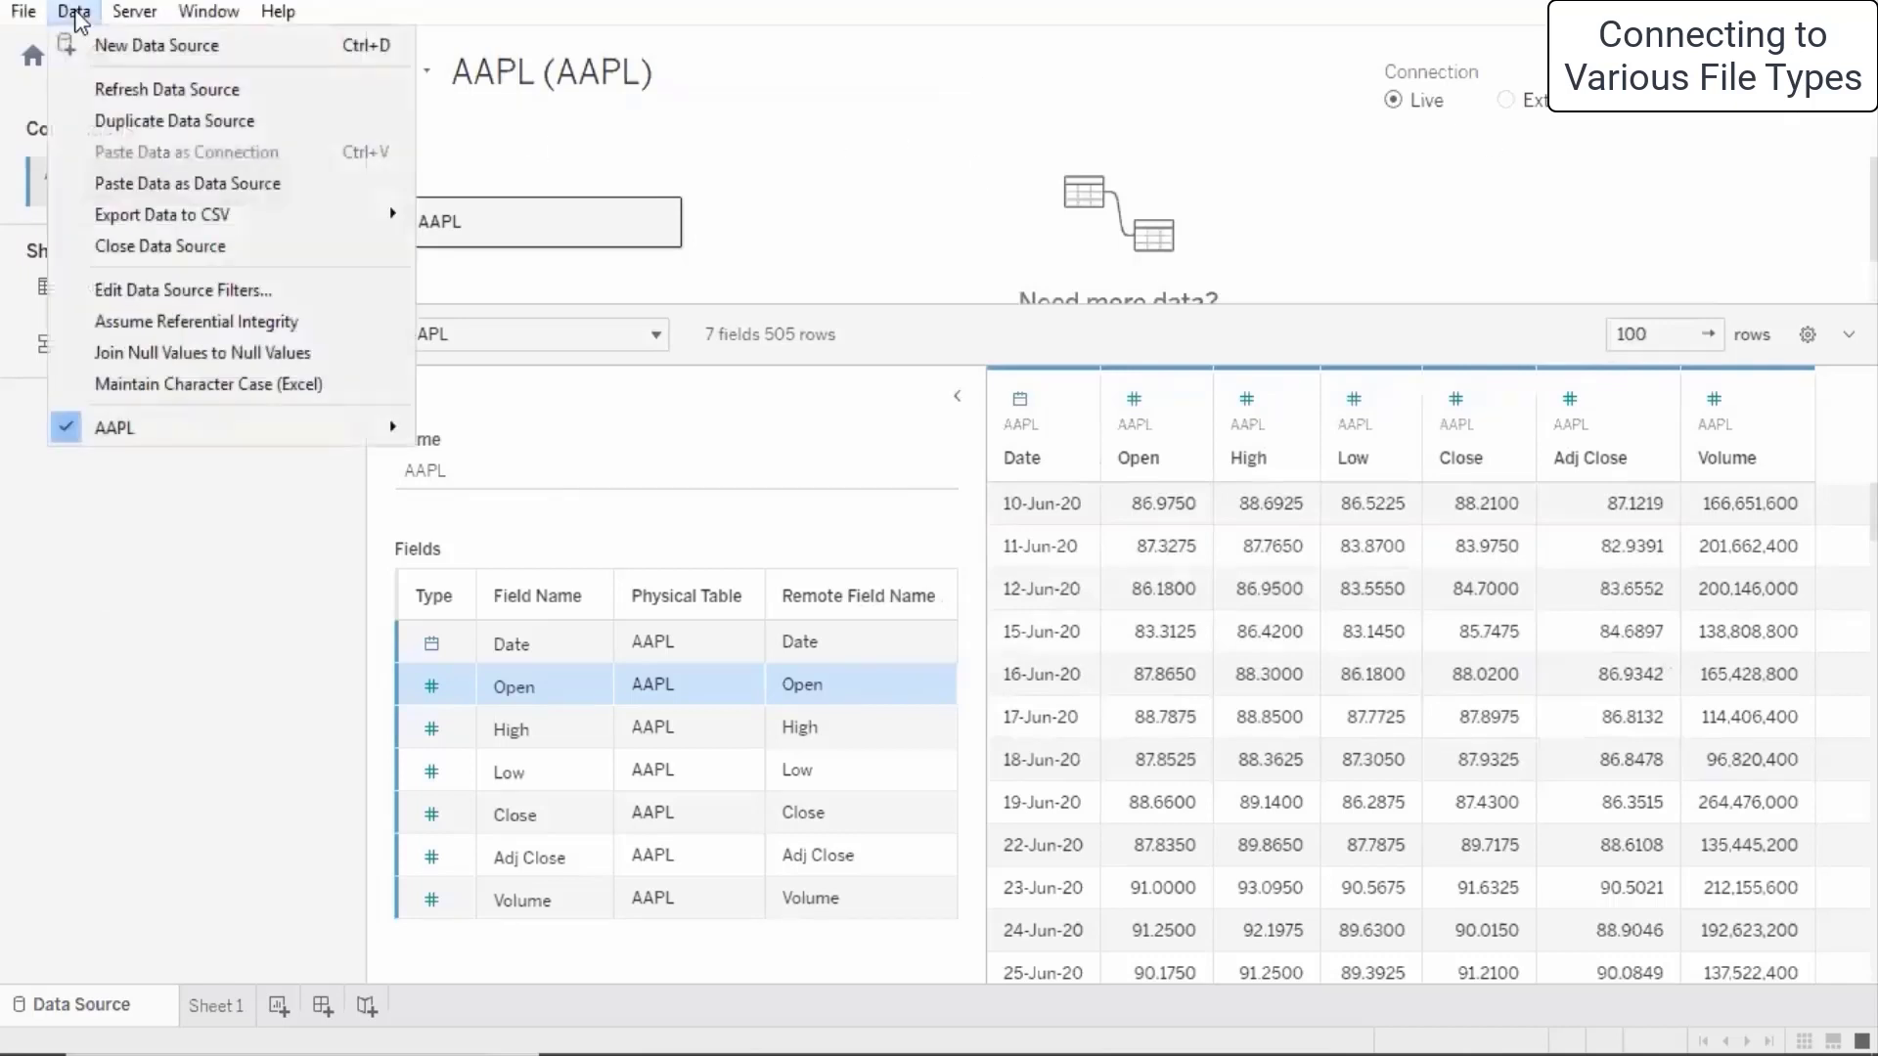
click(138, 245)
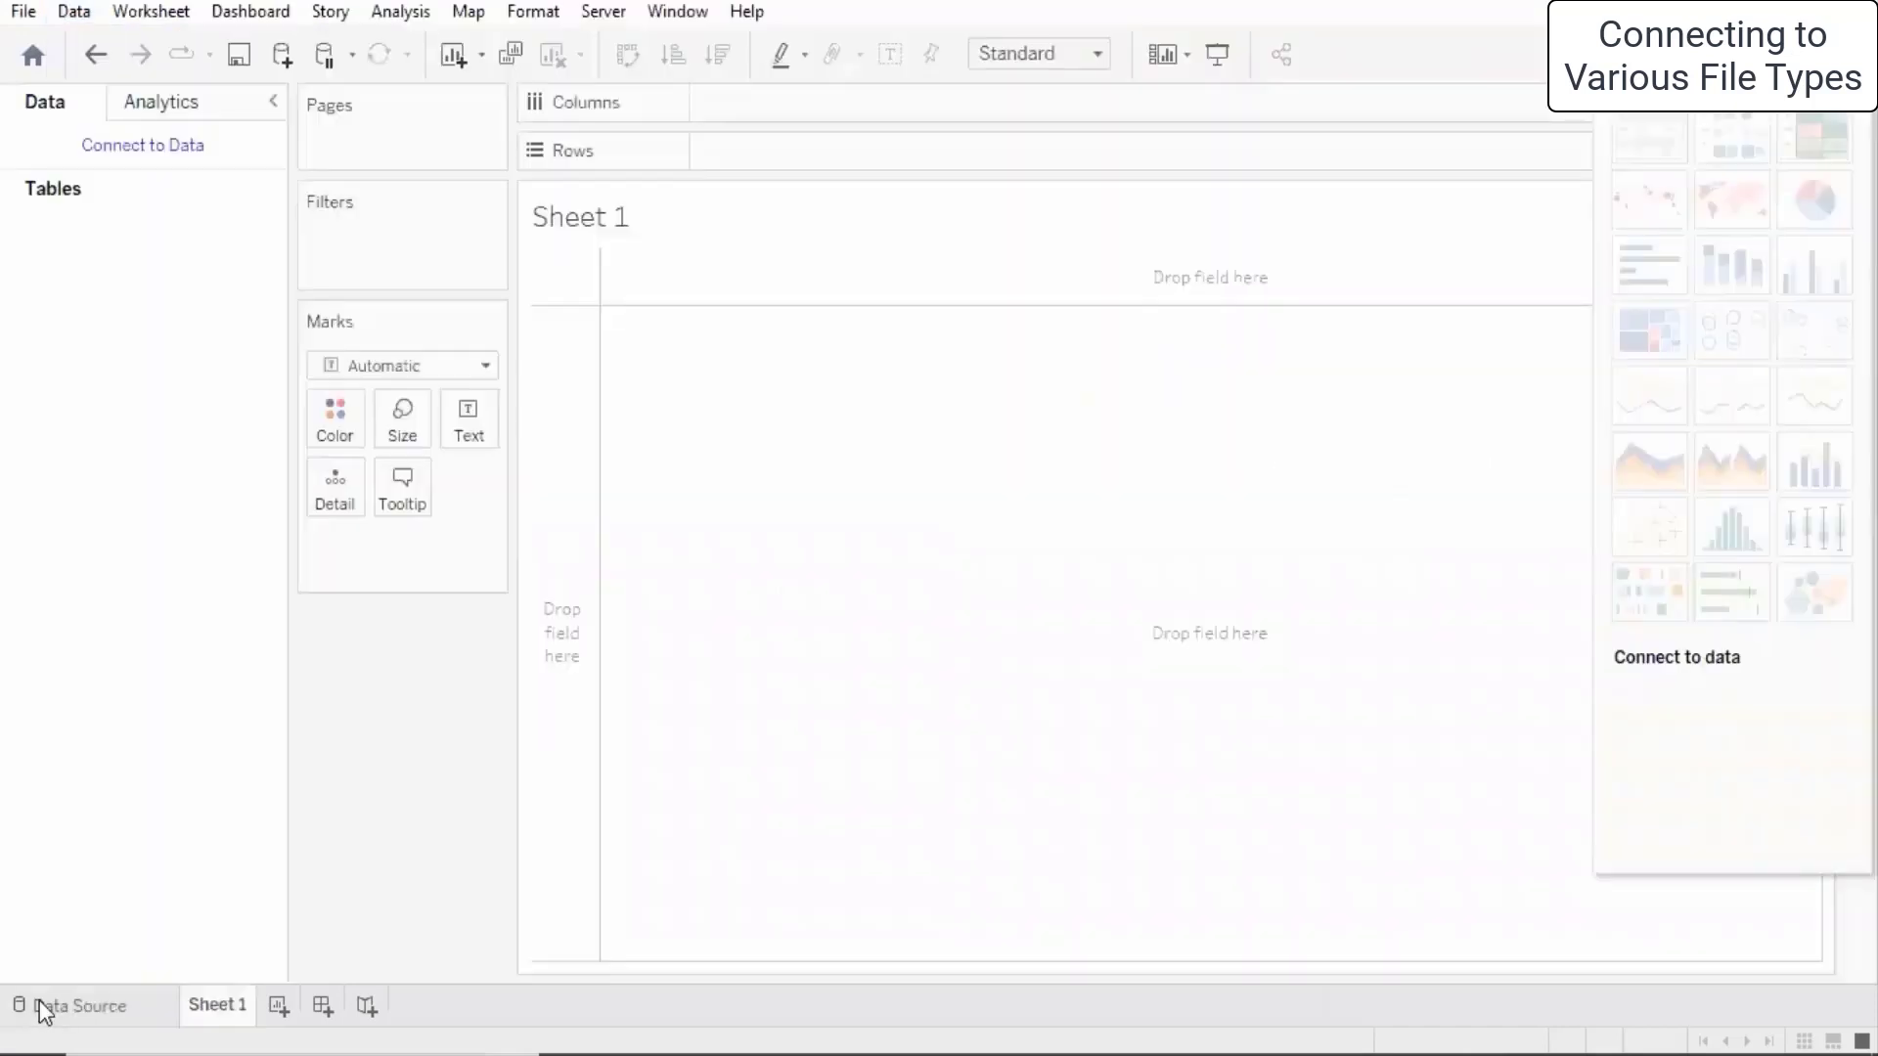
click(115, 1015)
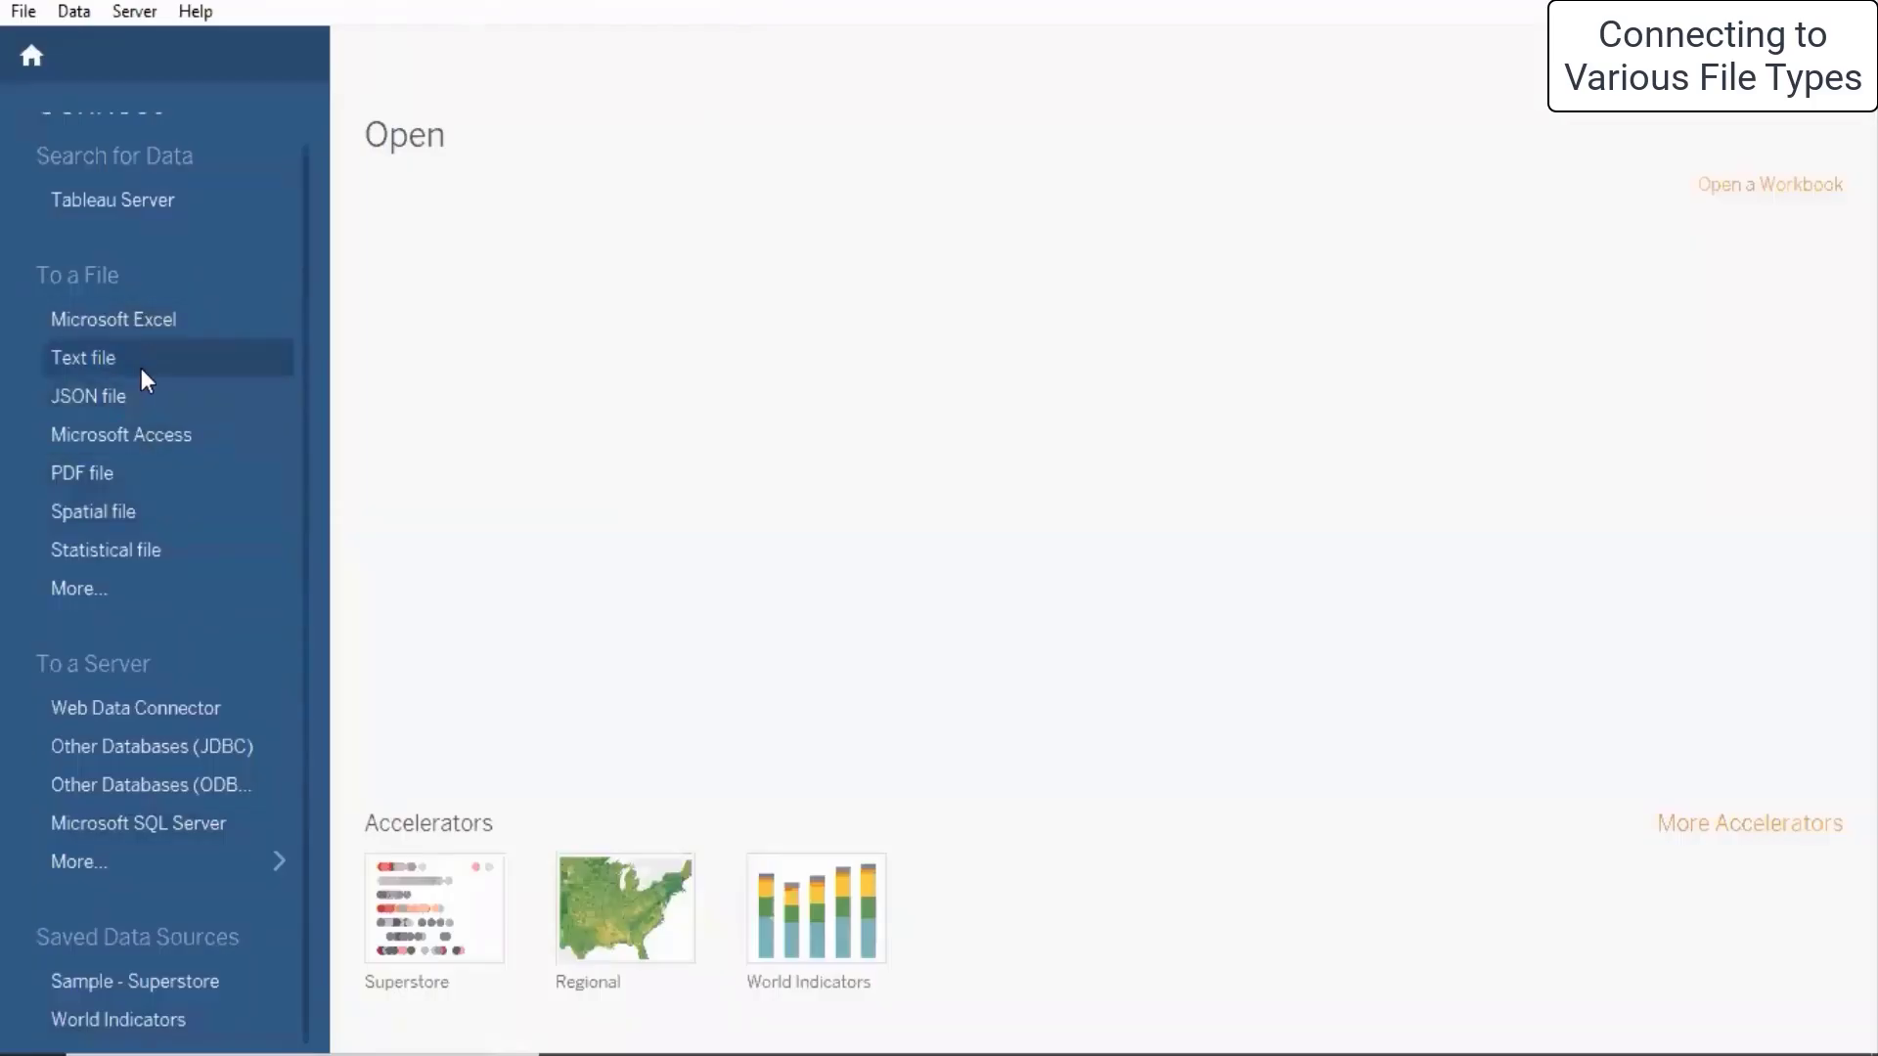
click(184, 403)
click(1108, 538)
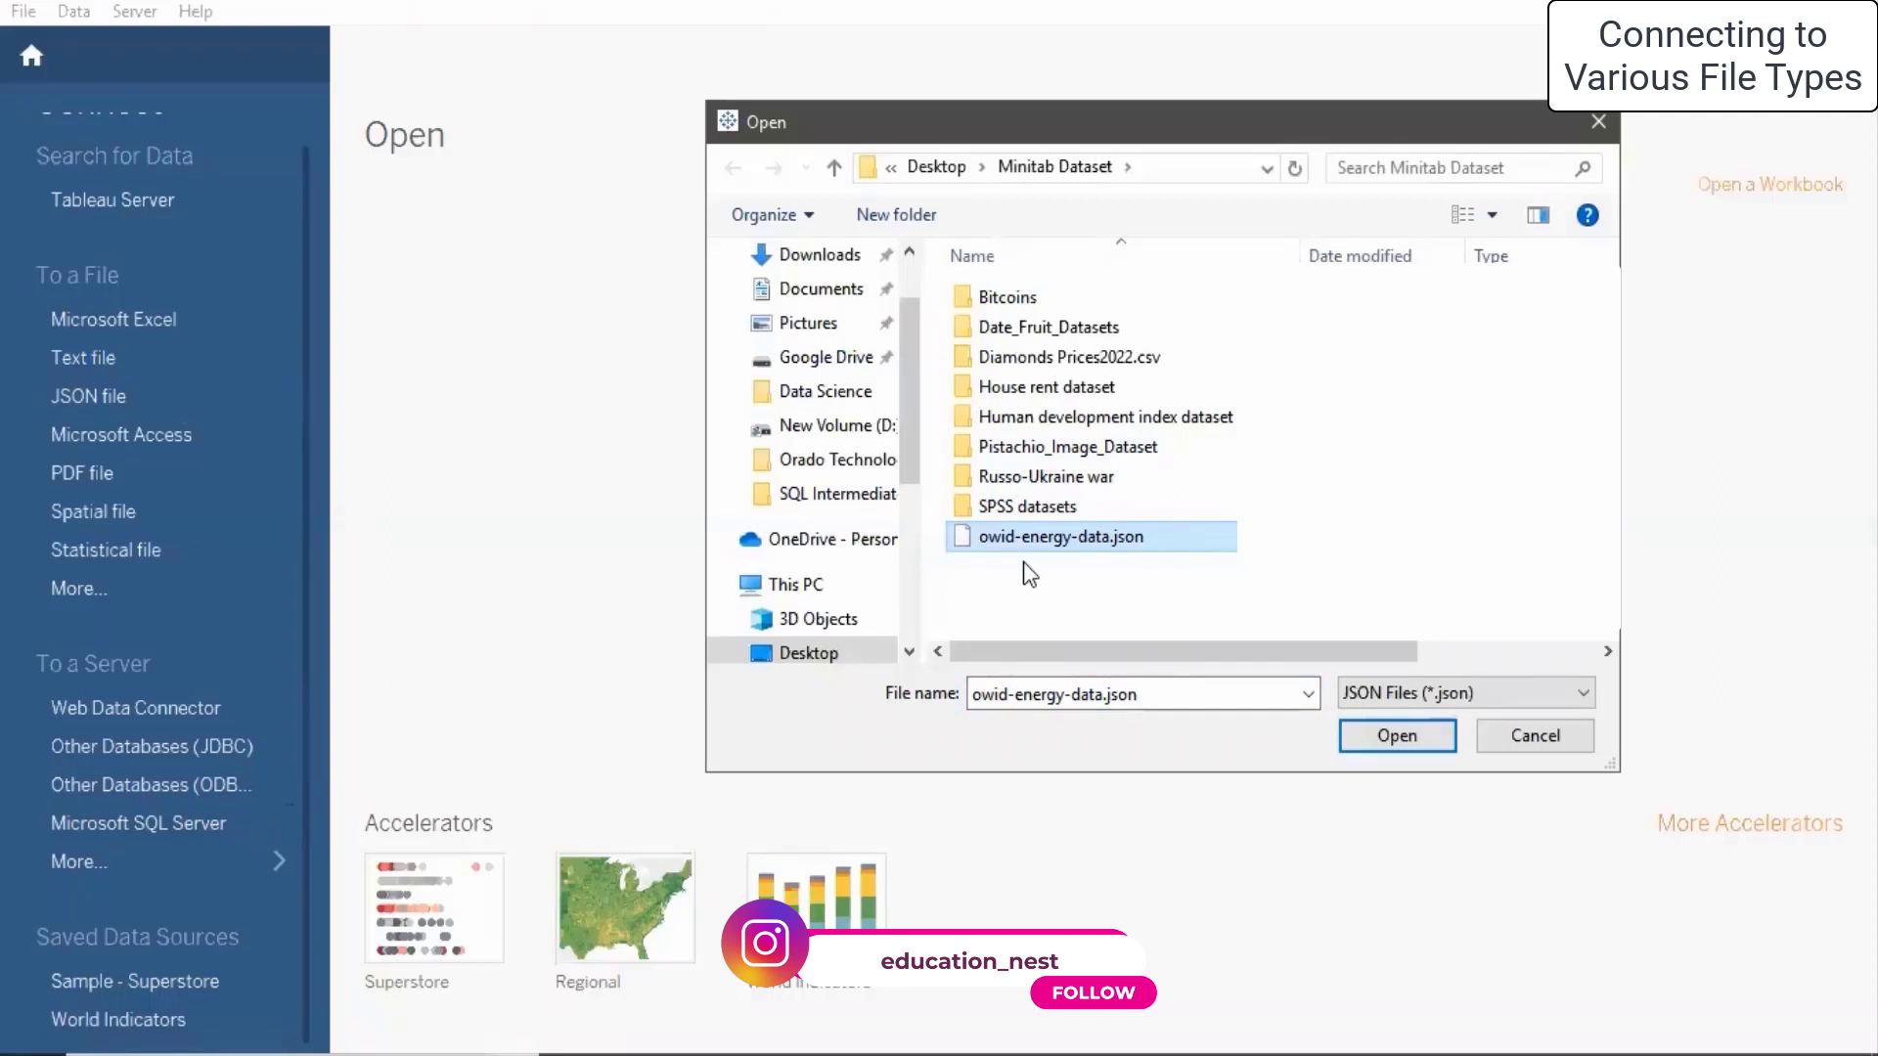
- Open owid-energy-data.json and confirm Select Schema Levels with only the owid-energy-data.json level ticked
click(1379, 735)
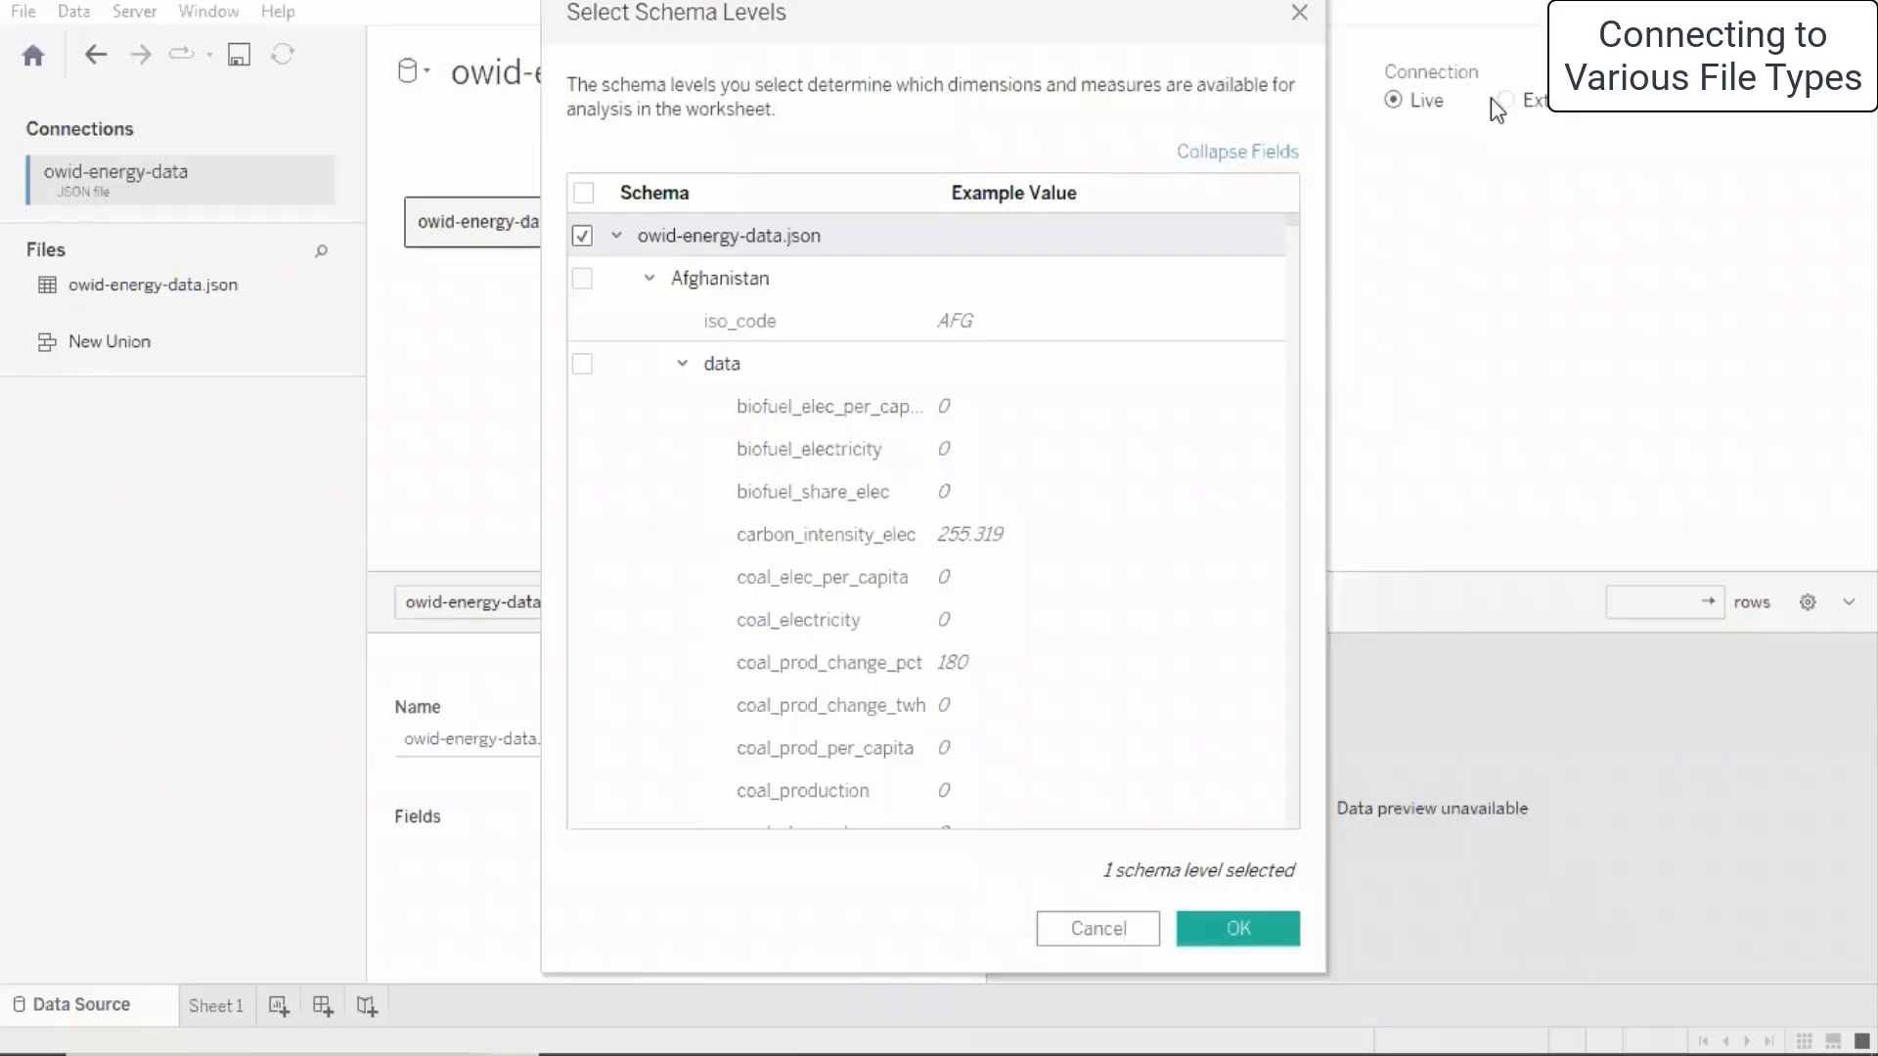
scroll(789, 466, down, 10)
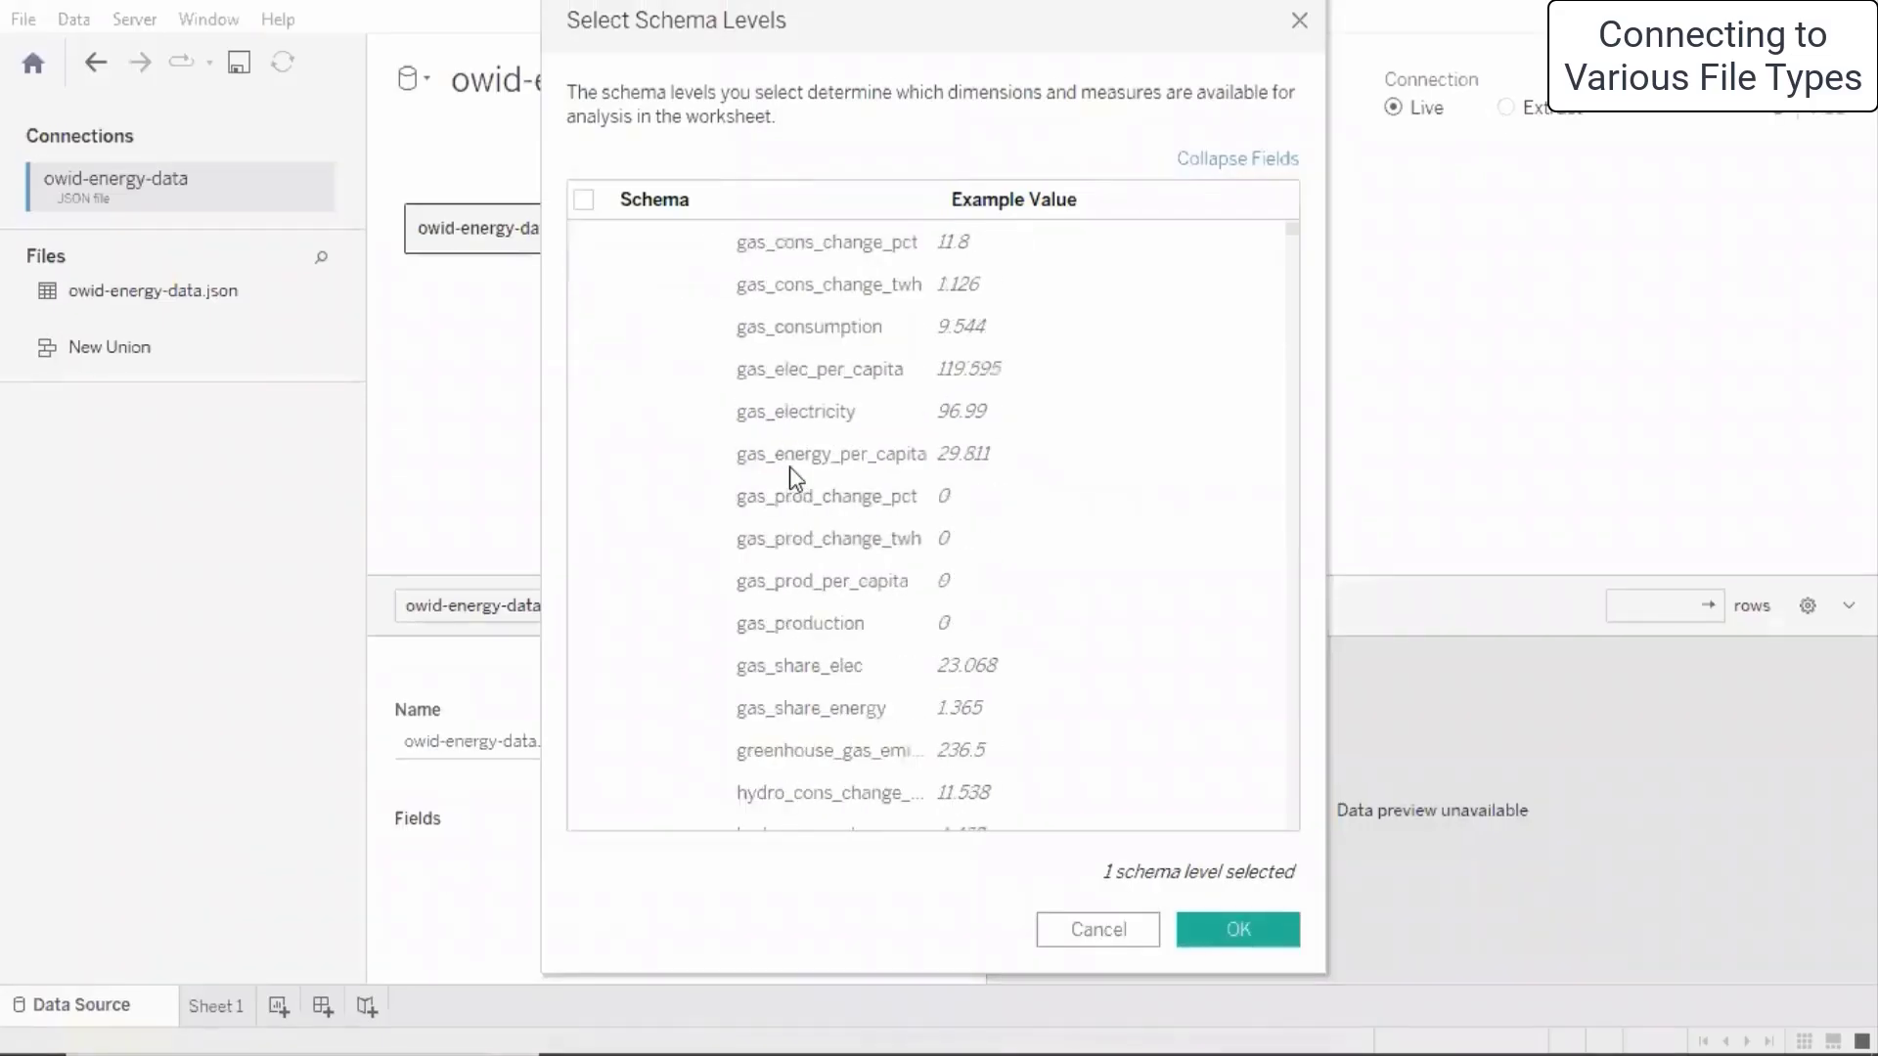
scroll(790, 467, down, 12)
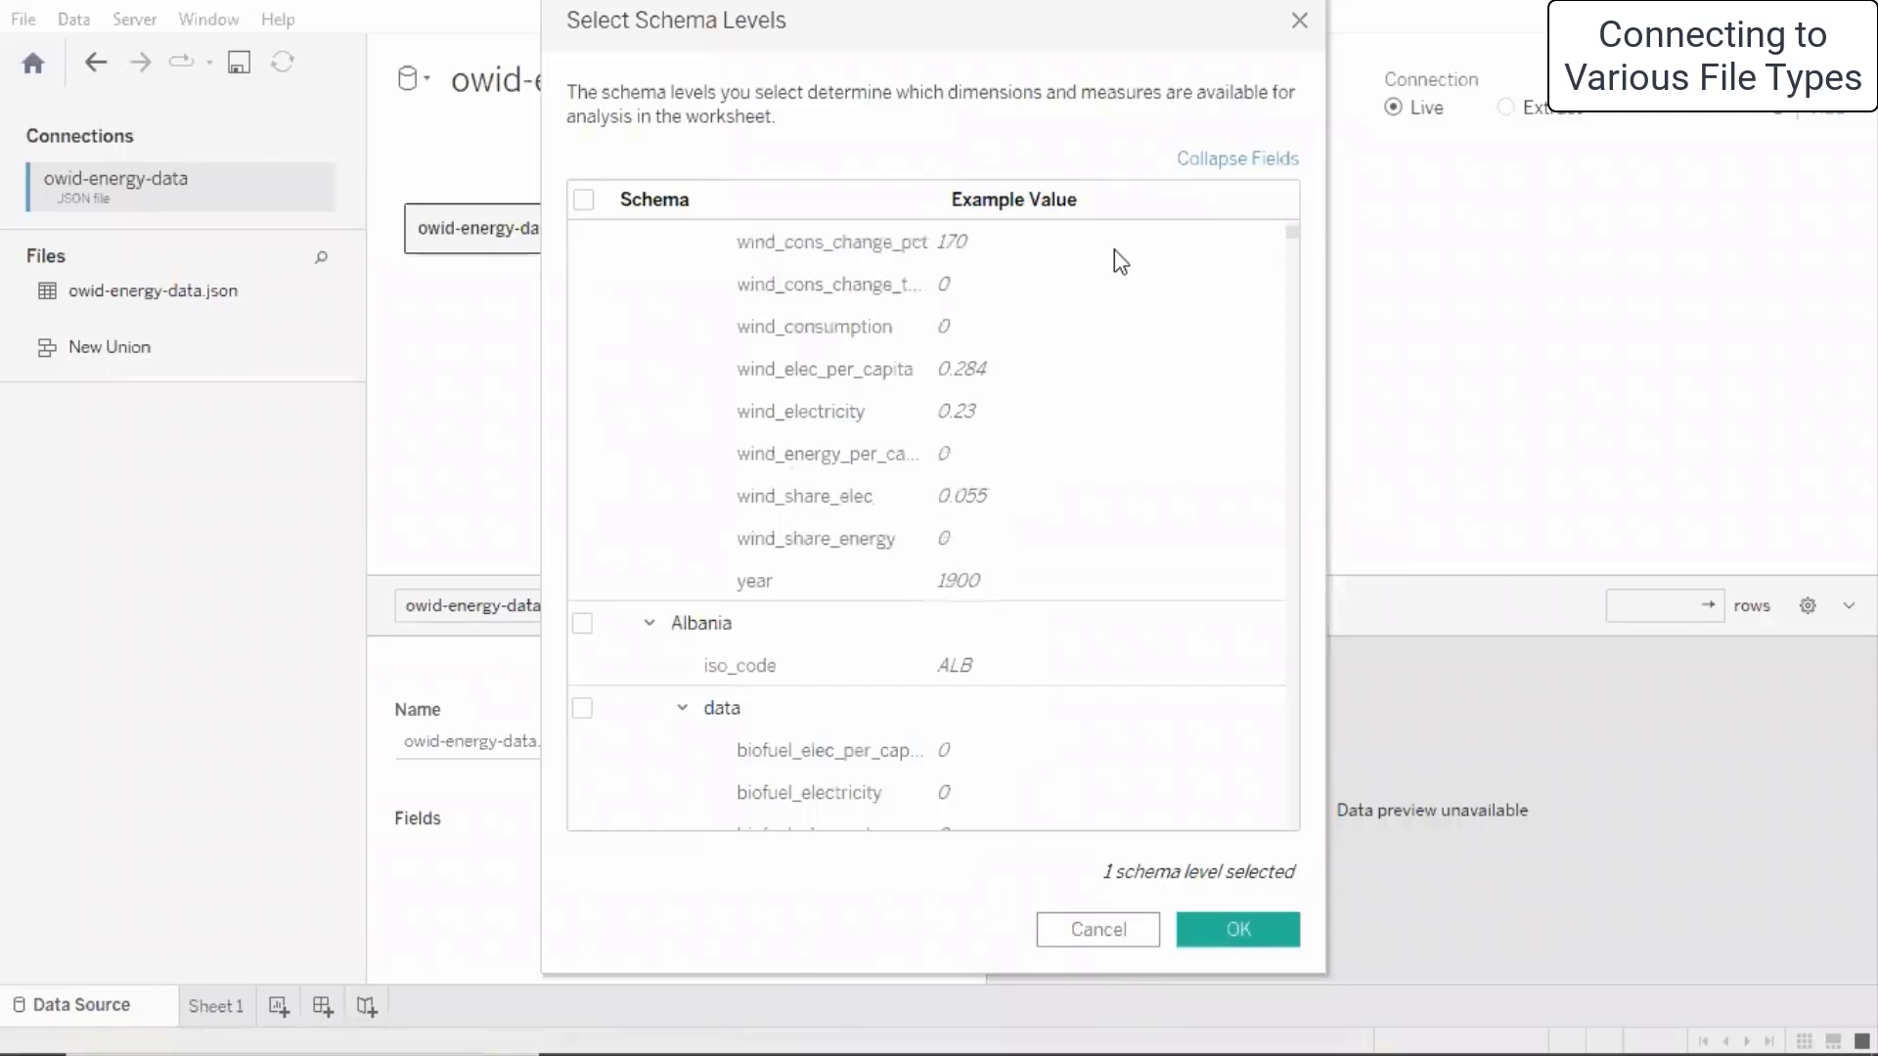
drag(1287, 262, 1154, 244)
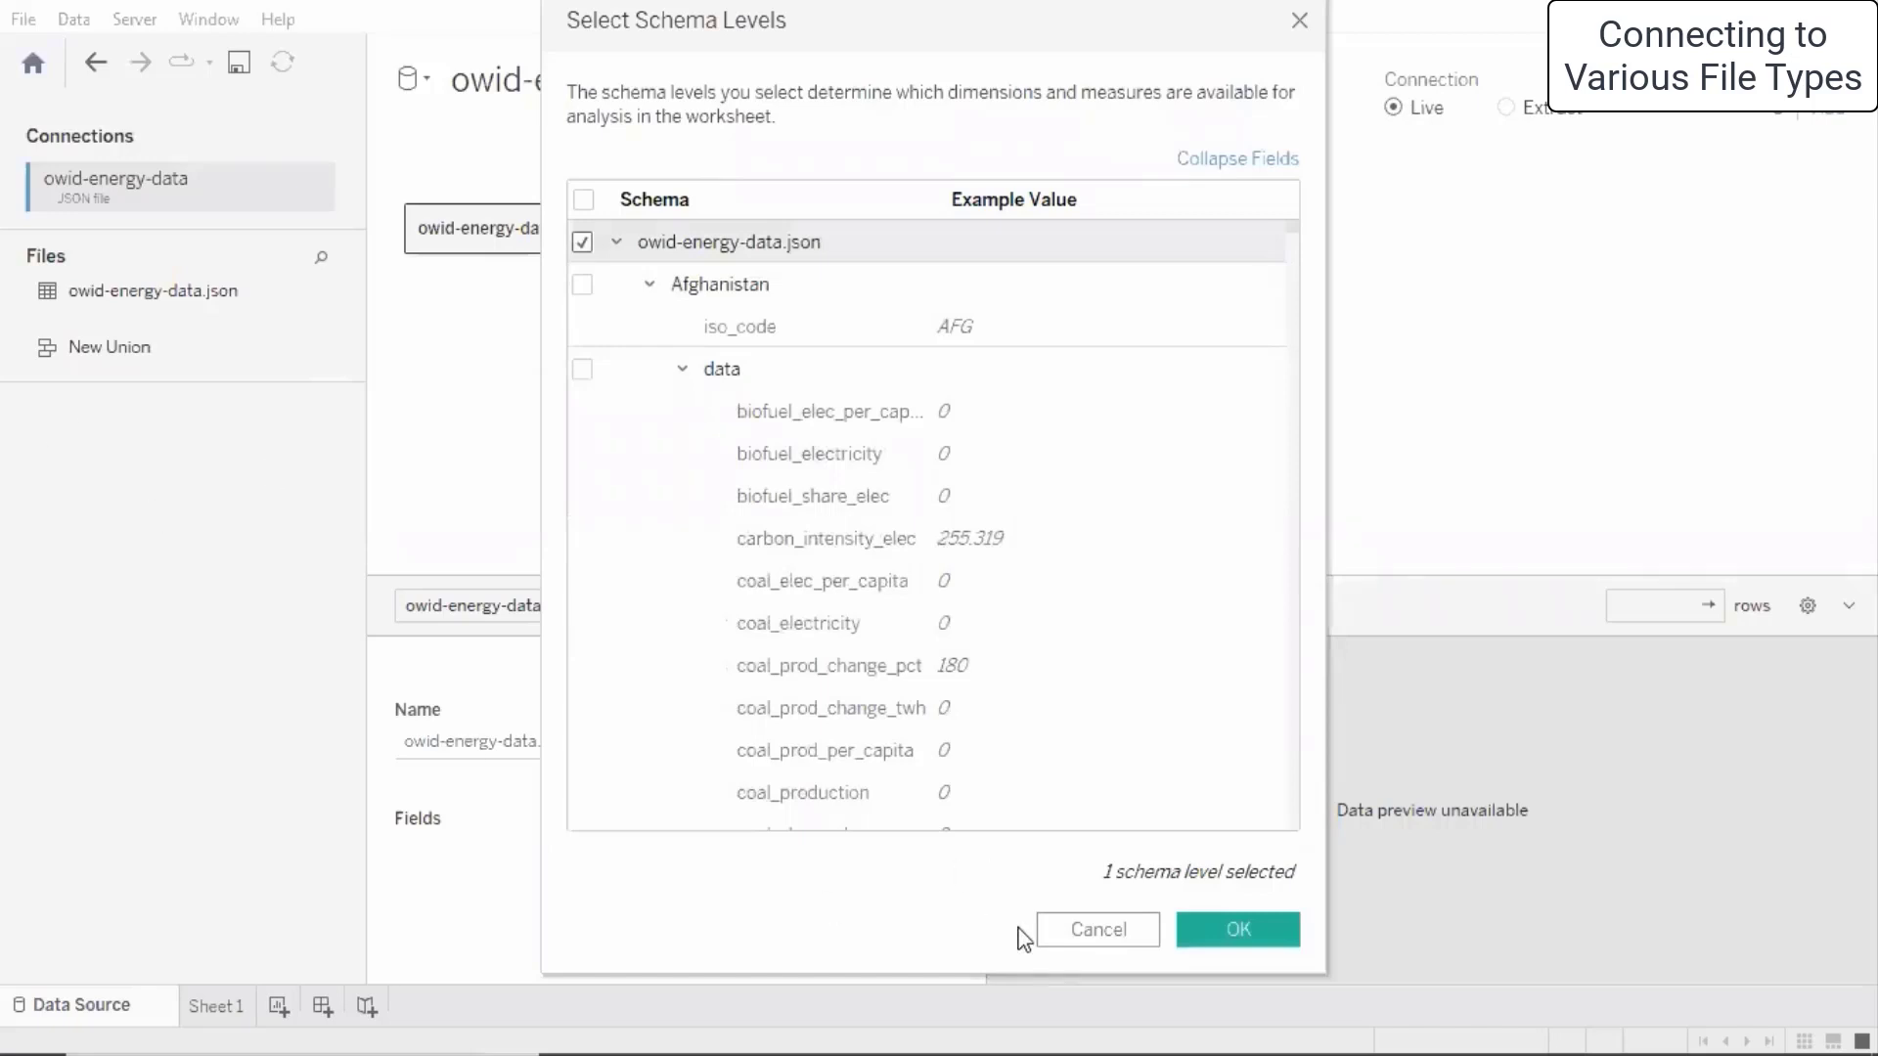
click(587, 200)
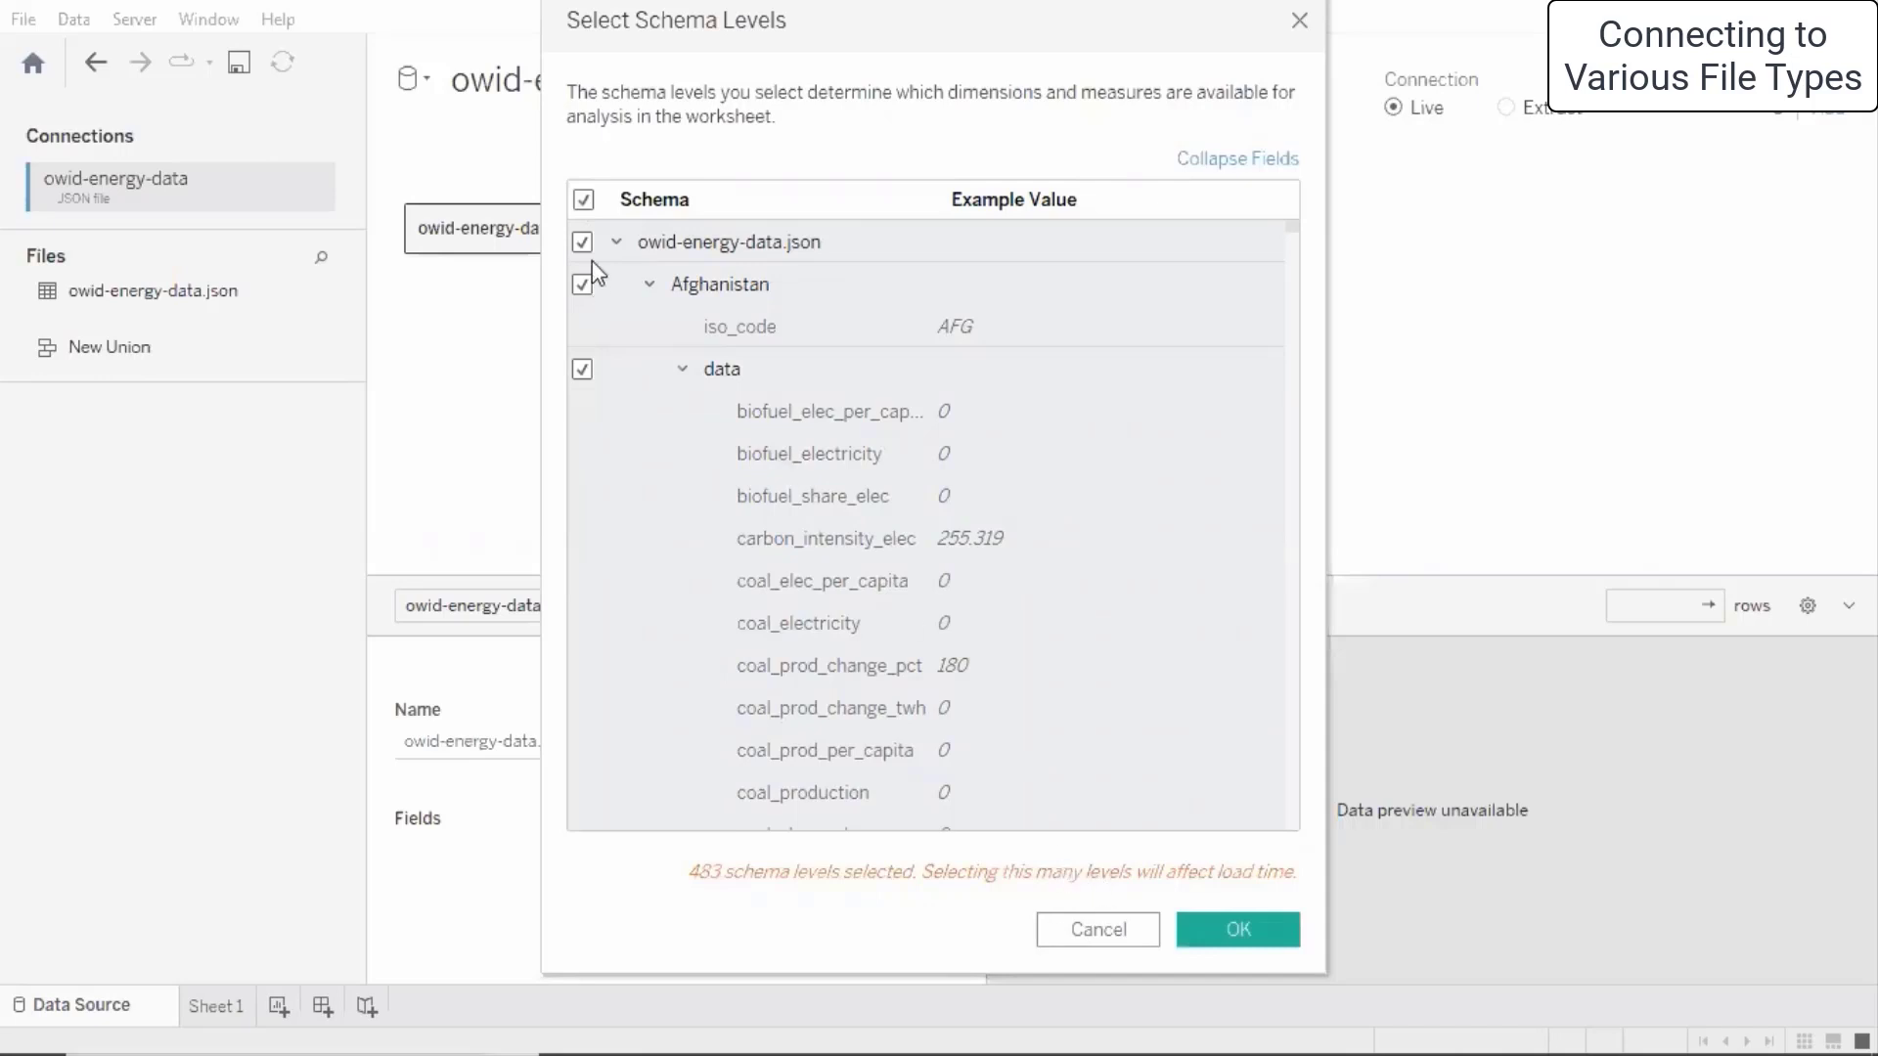
click(585, 200)
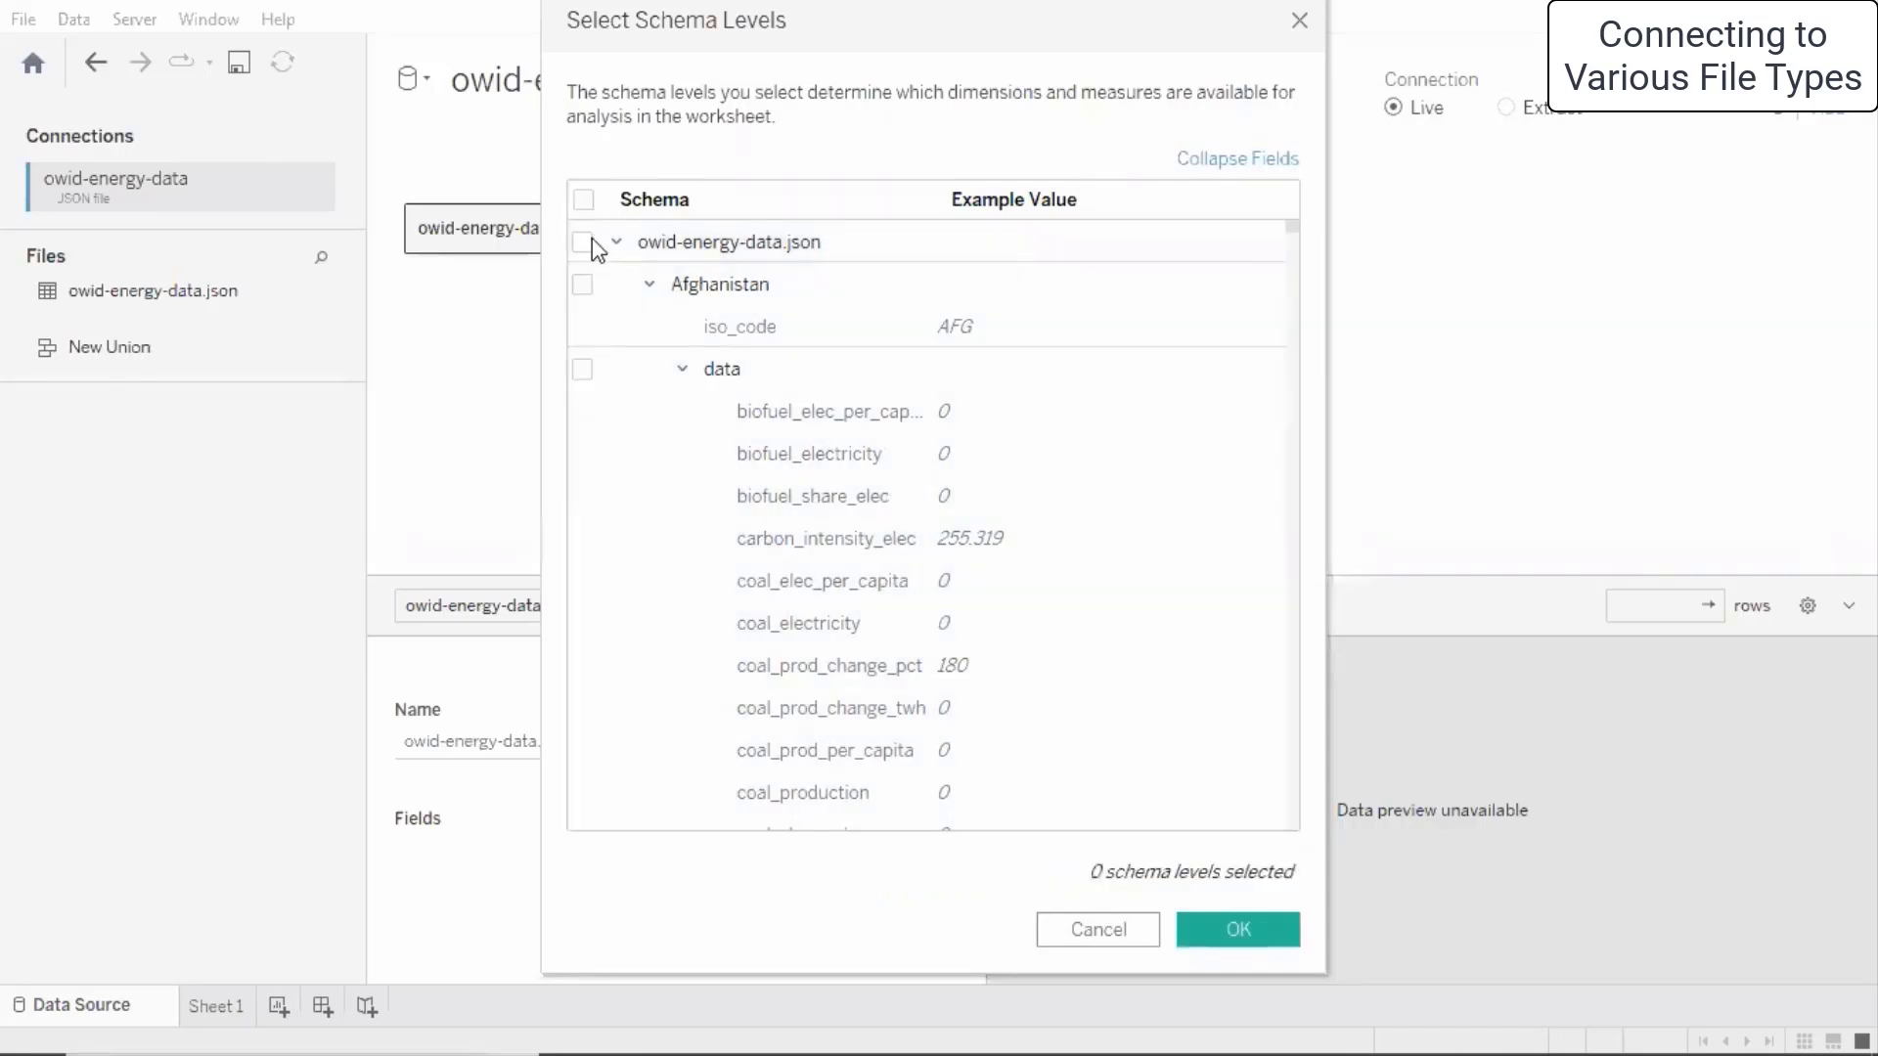
click(582, 241)
click(1262, 931)
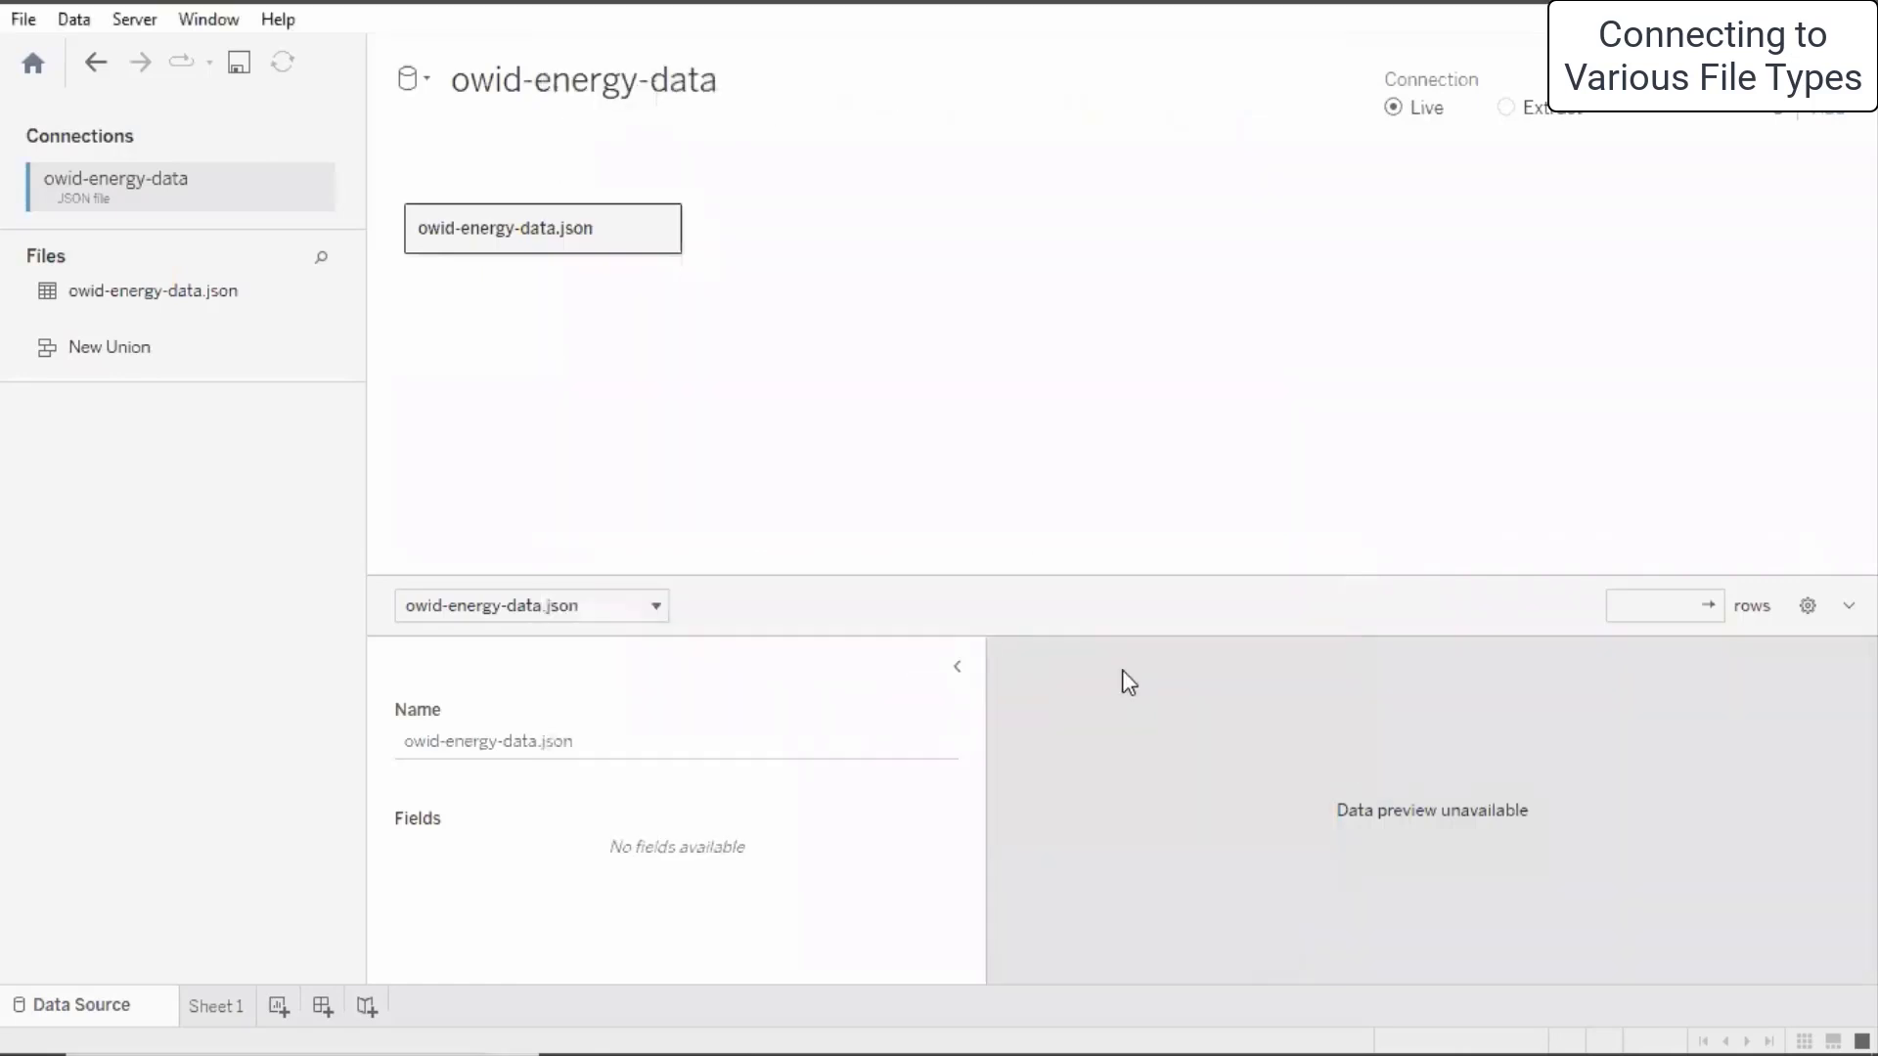
- Remove the empty owid-energy-data.json table, close that data source, and return to the Connect page
click(215, 1005)
click(91, 999)
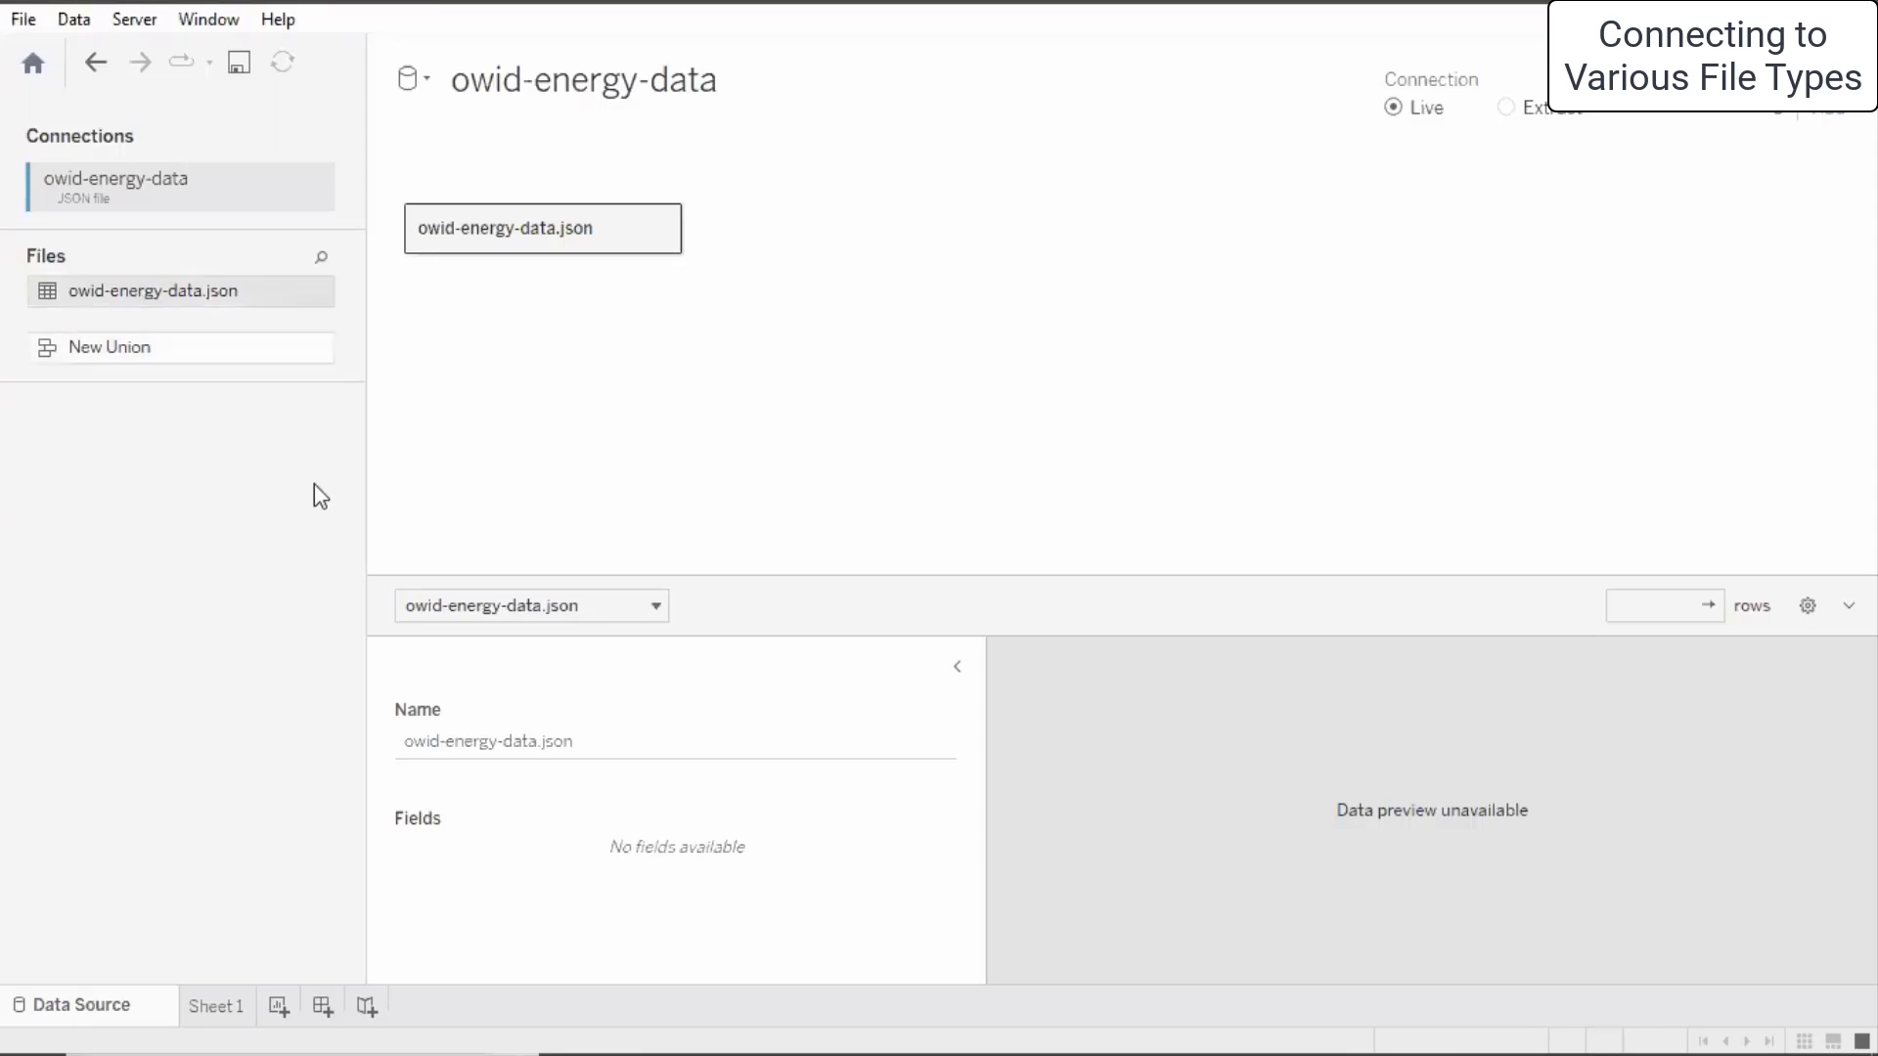
click(660, 230)
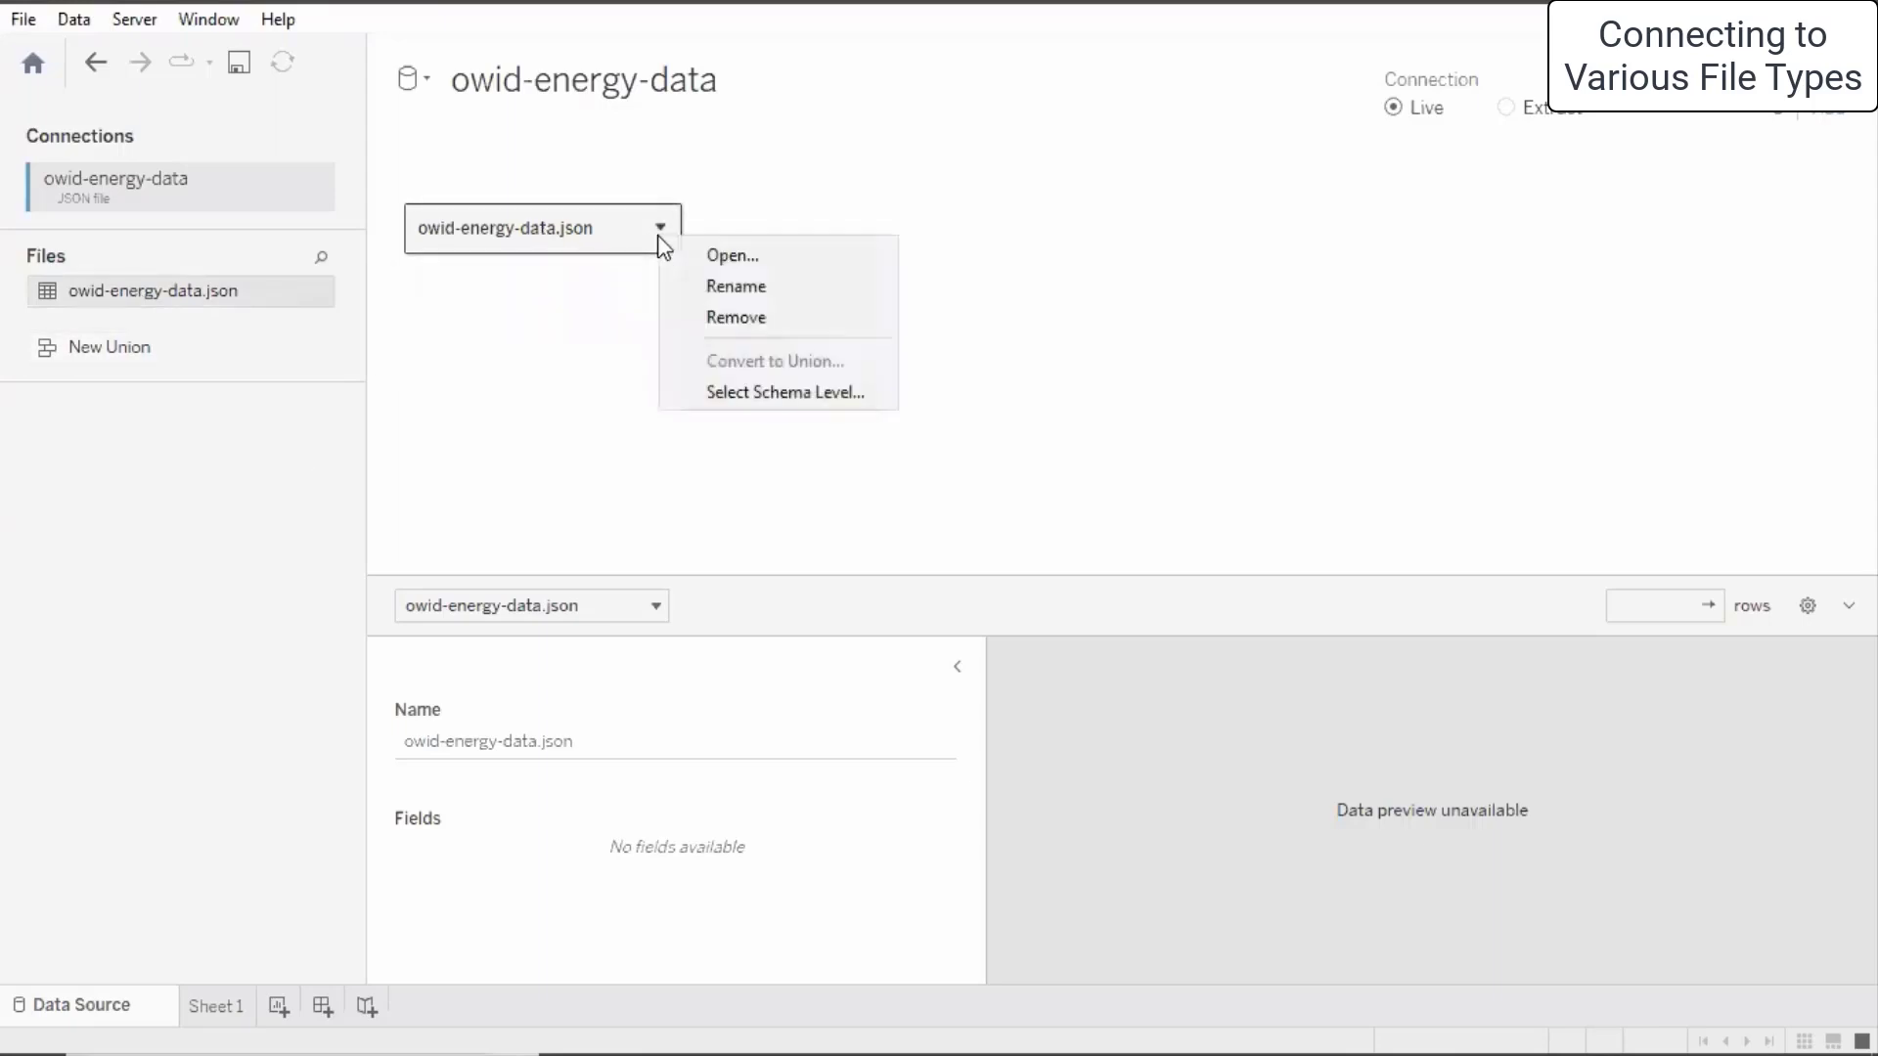
click(714, 320)
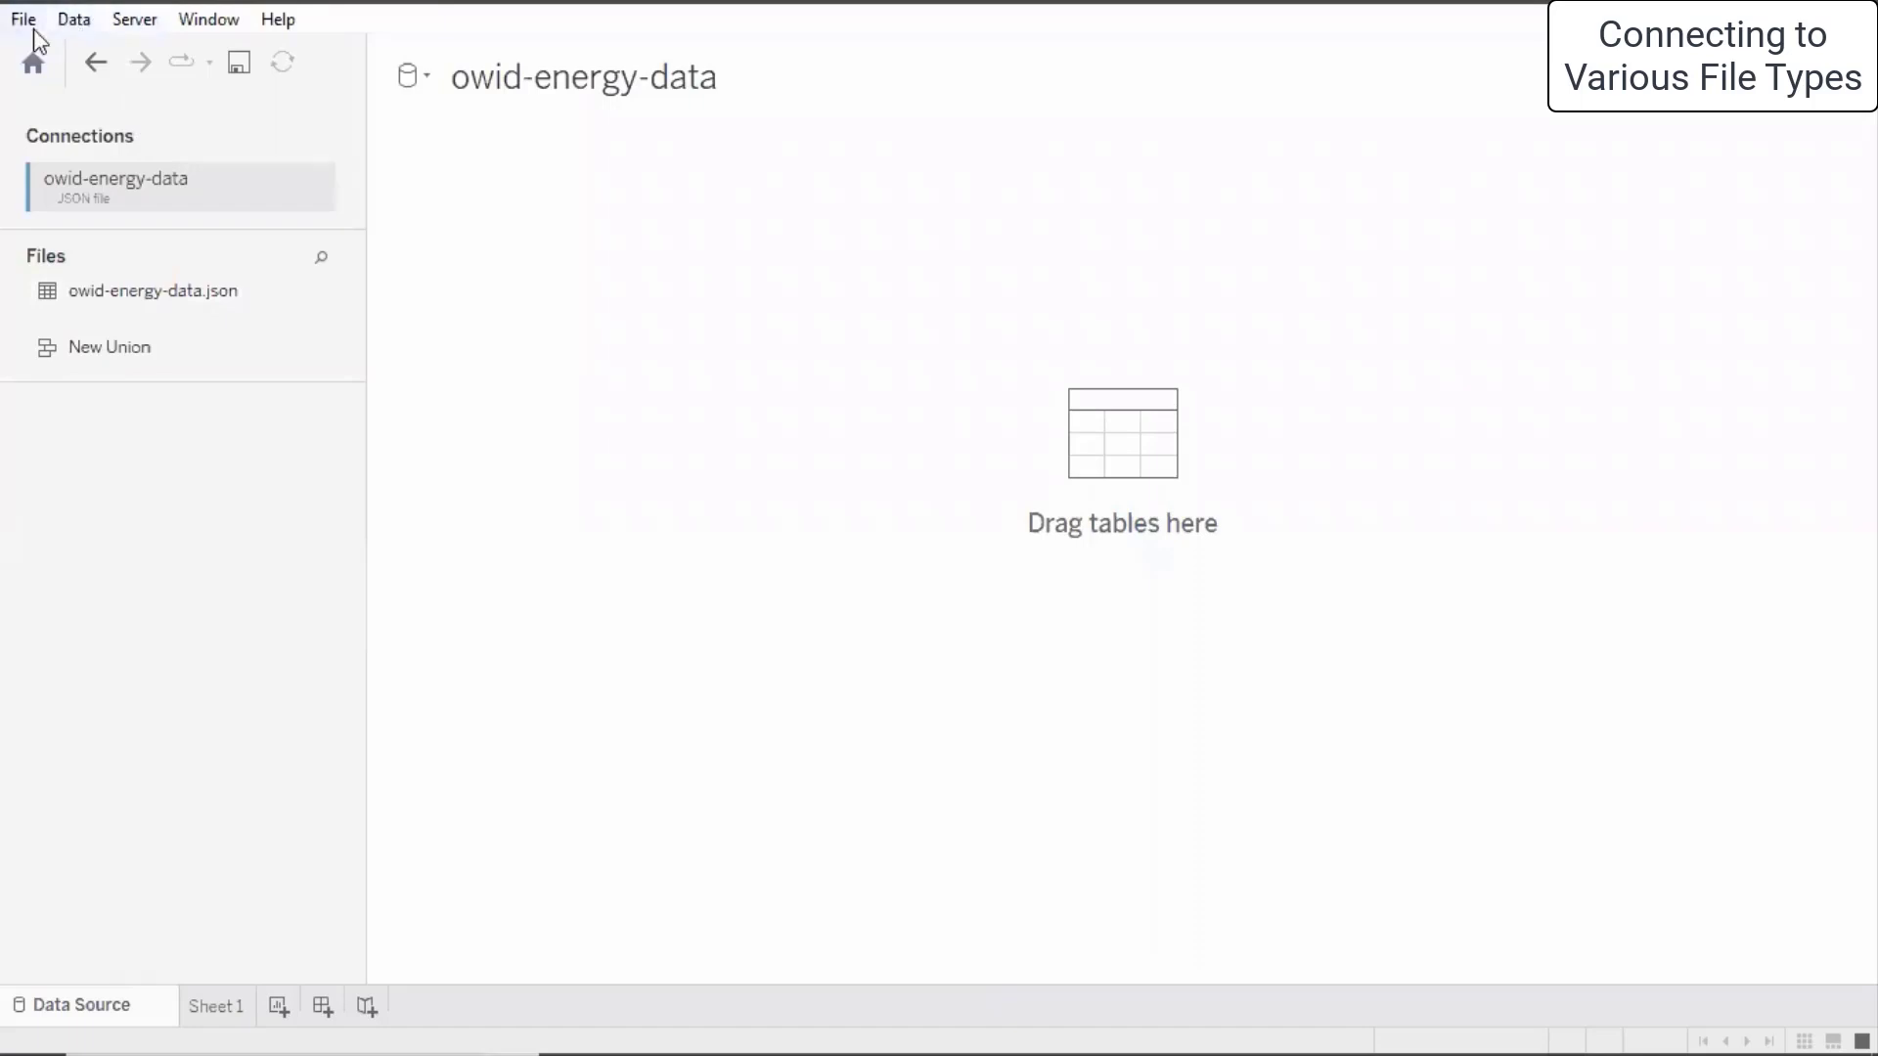
click(76, 19)
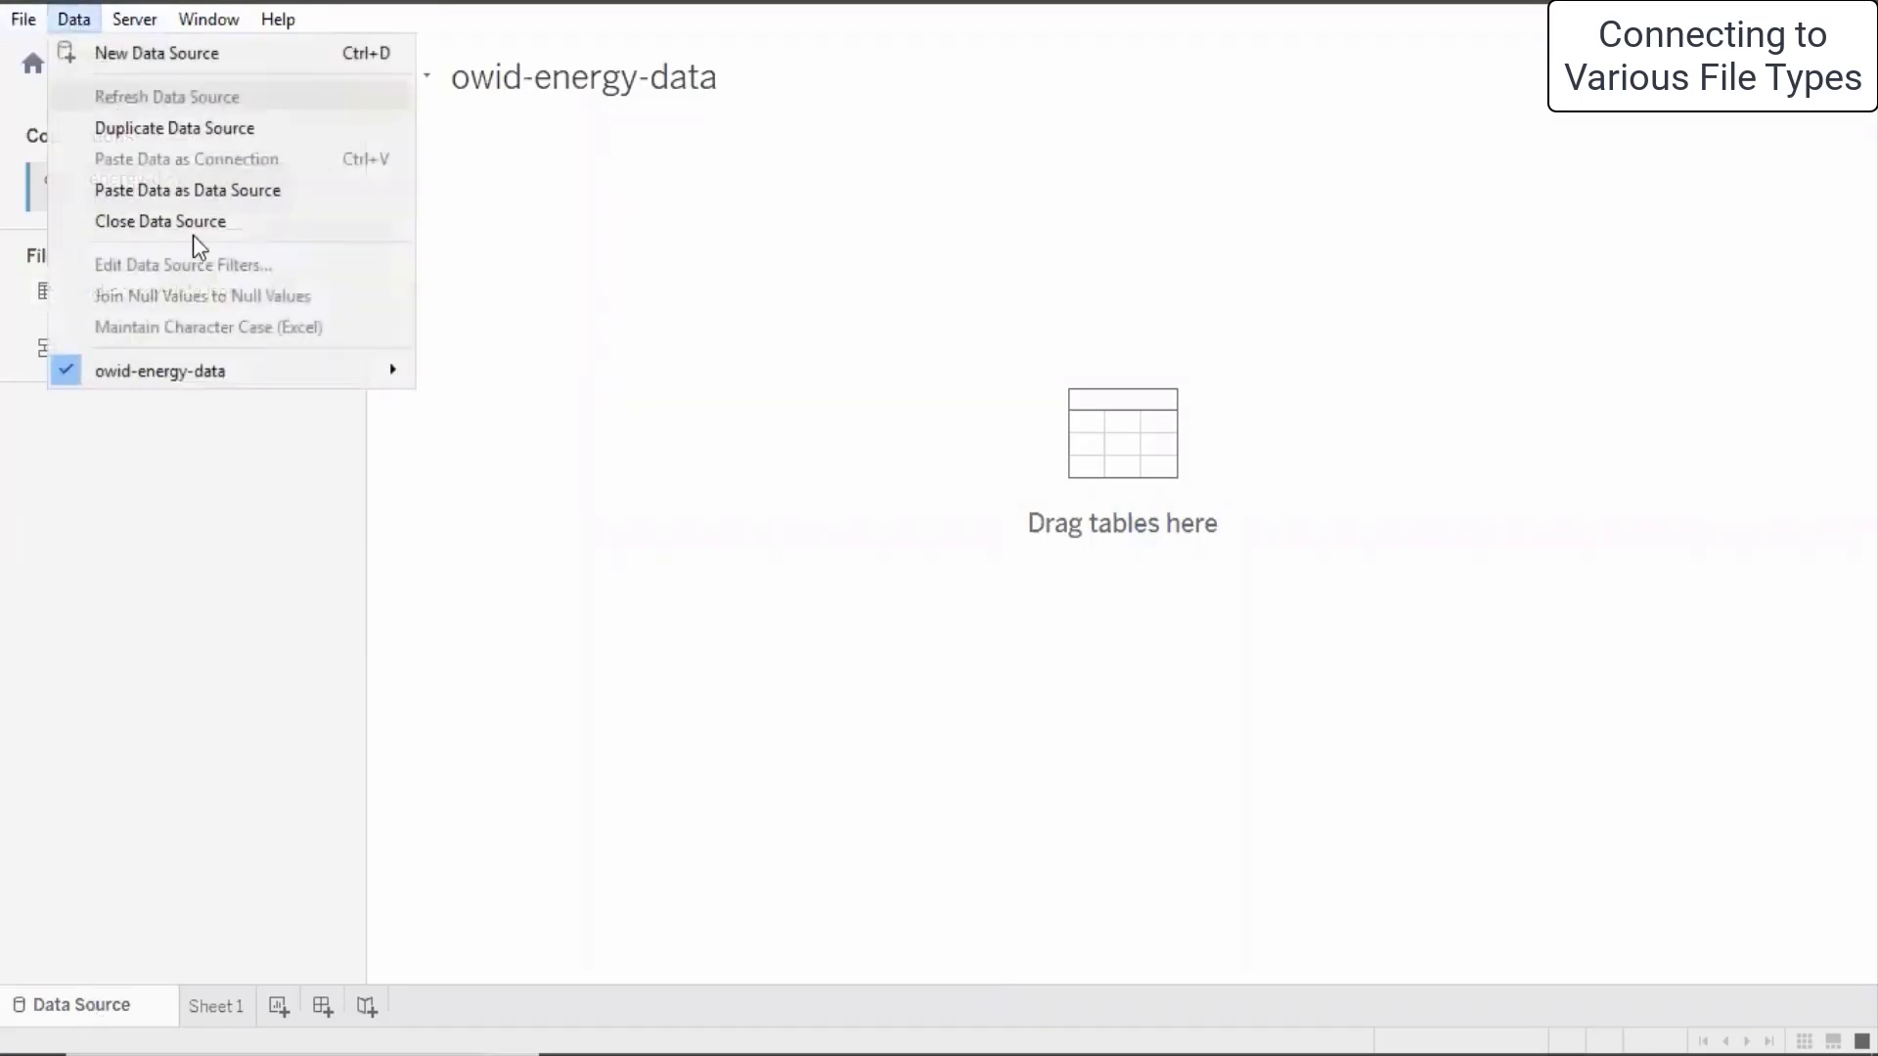
click(162, 225)
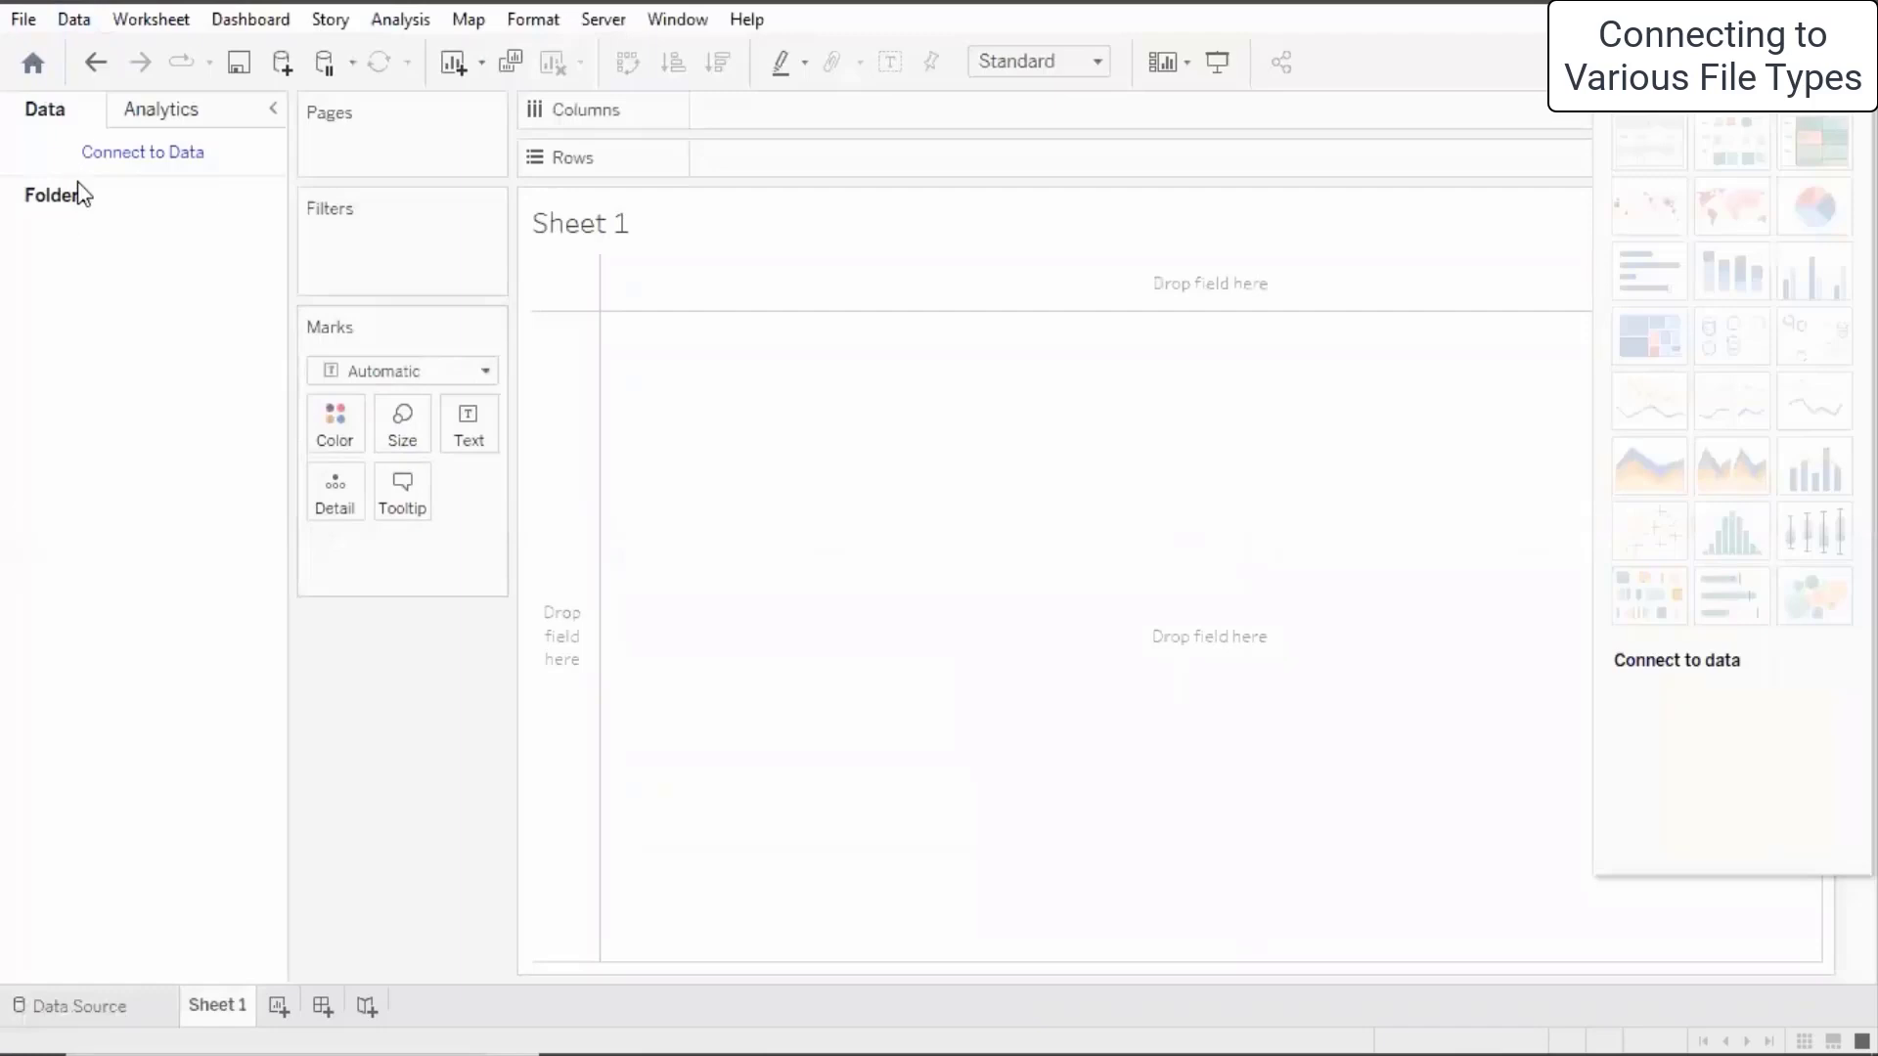
click(105, 1008)
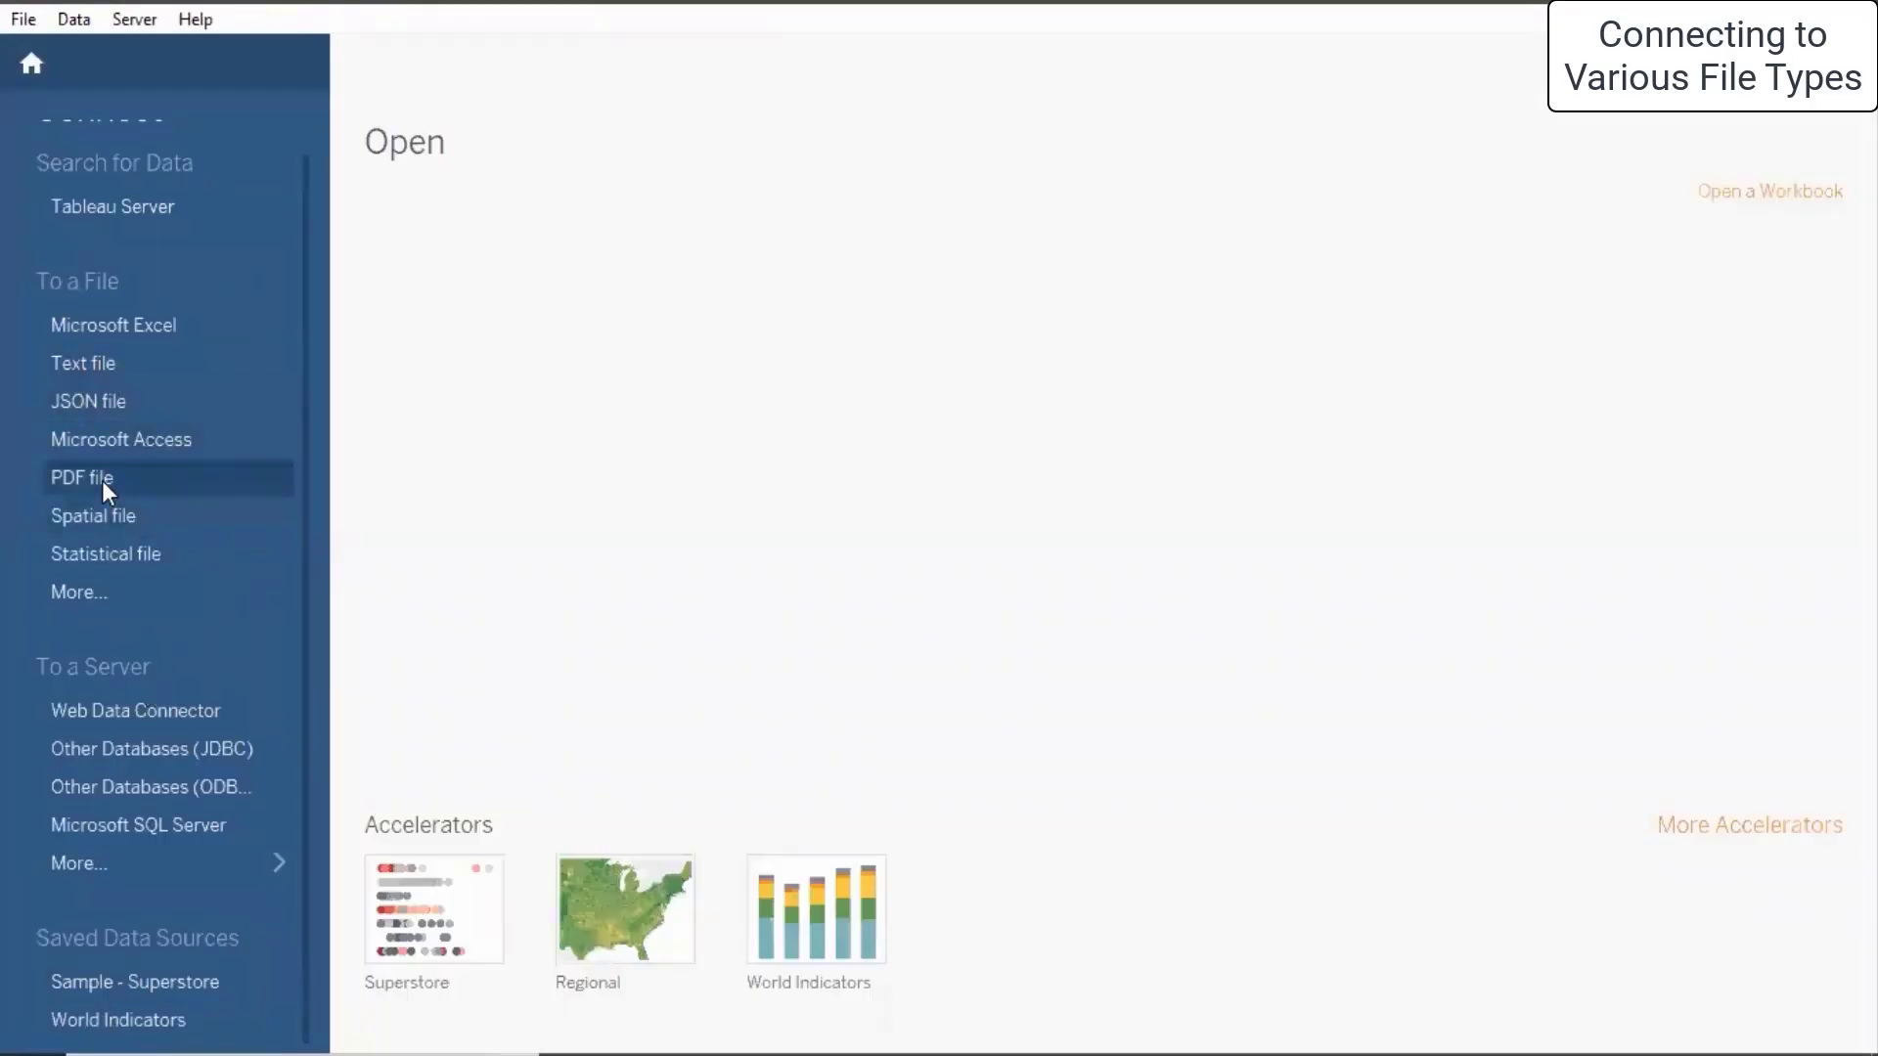
- Start a new JSON file connection and browse to the Desktop folder
click(102, 397)
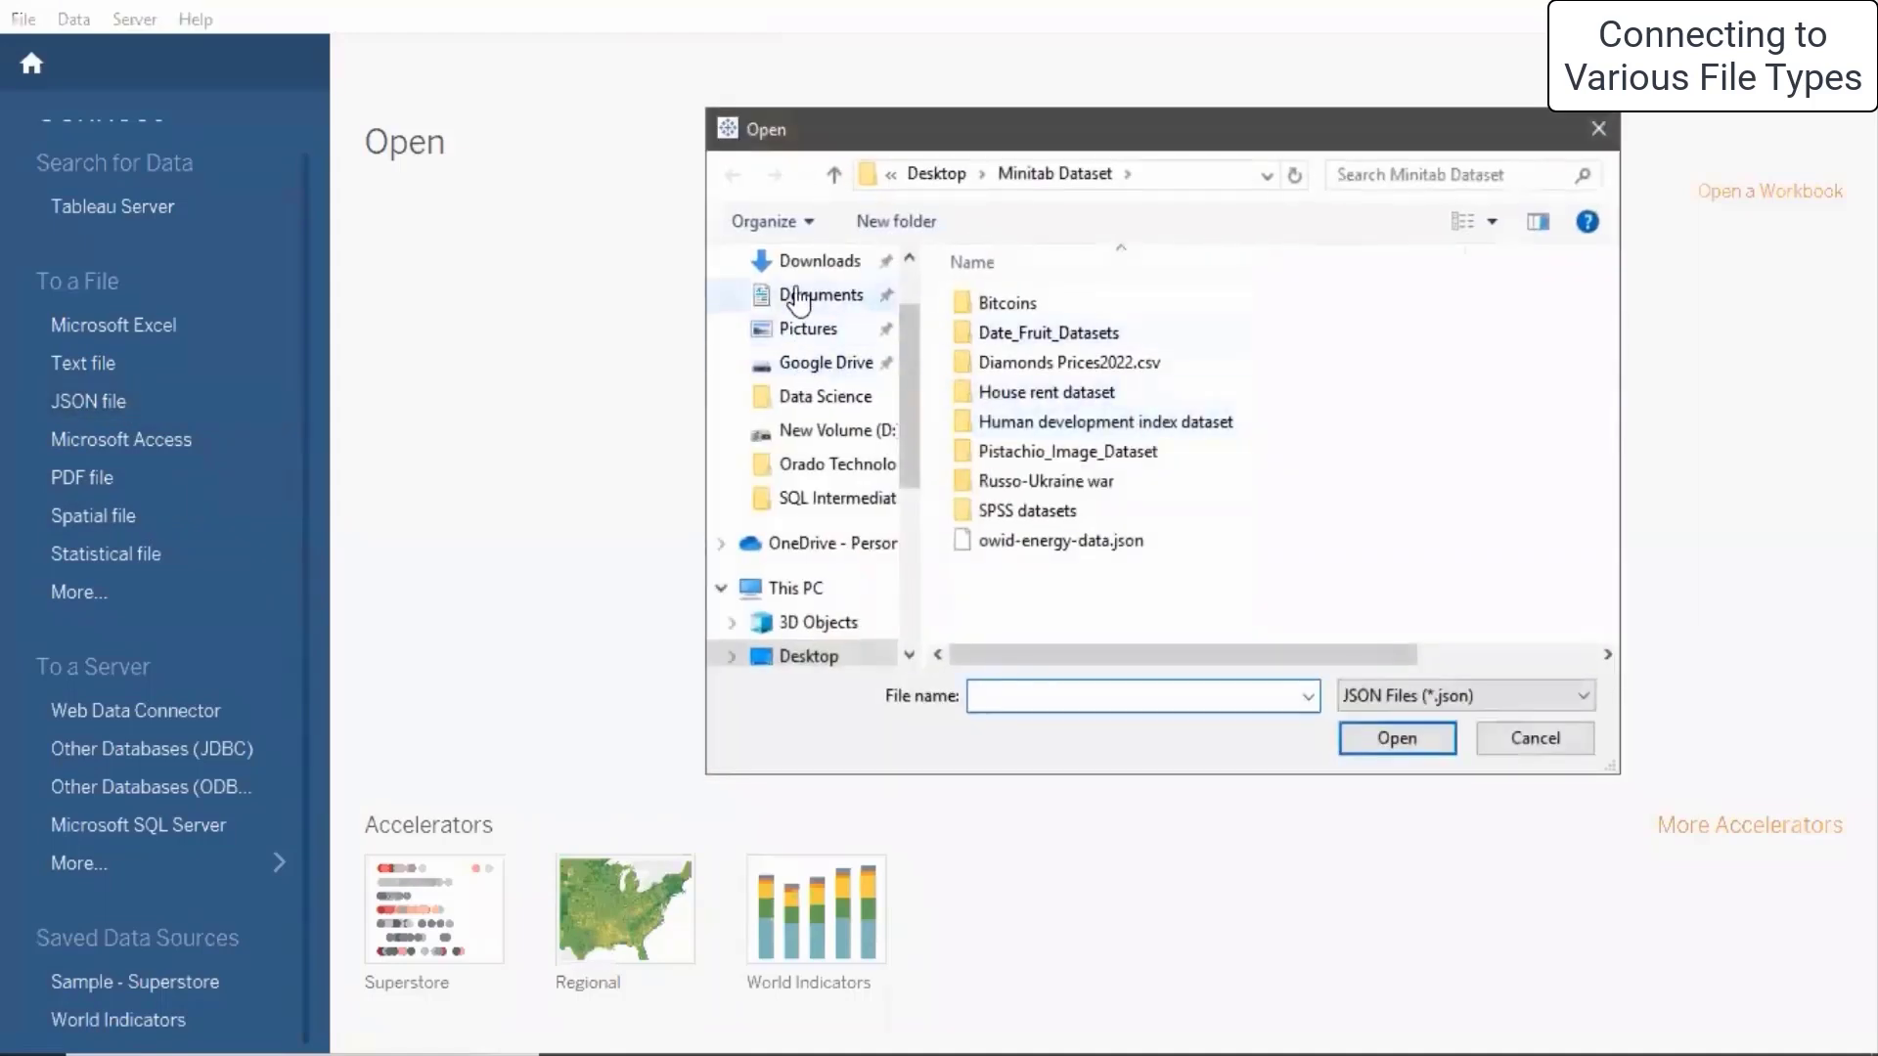
scroll(796, 284, up, 1)
click(808, 317)
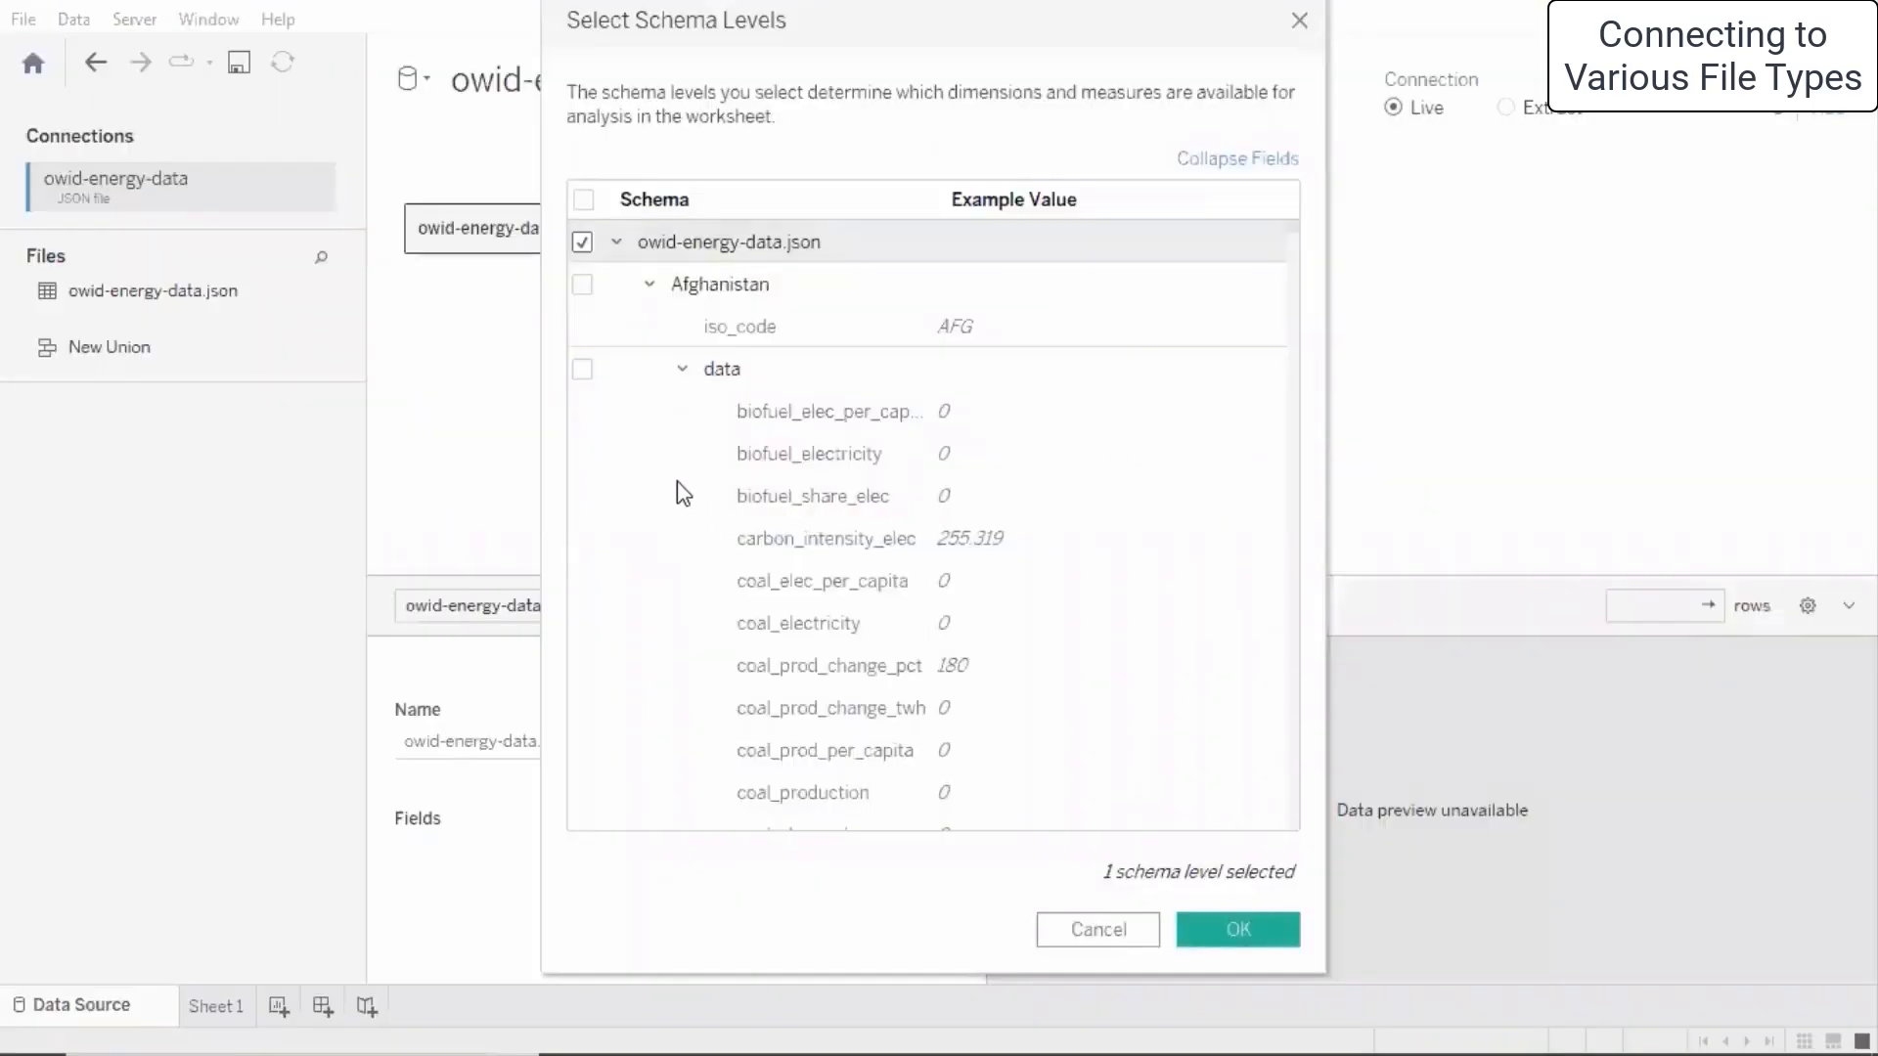
- Include the Afghanistan schema levels and collapse the Africa and Albania groups
click(578, 289)
click(578, 369)
scroll(767, 552, down, 5)
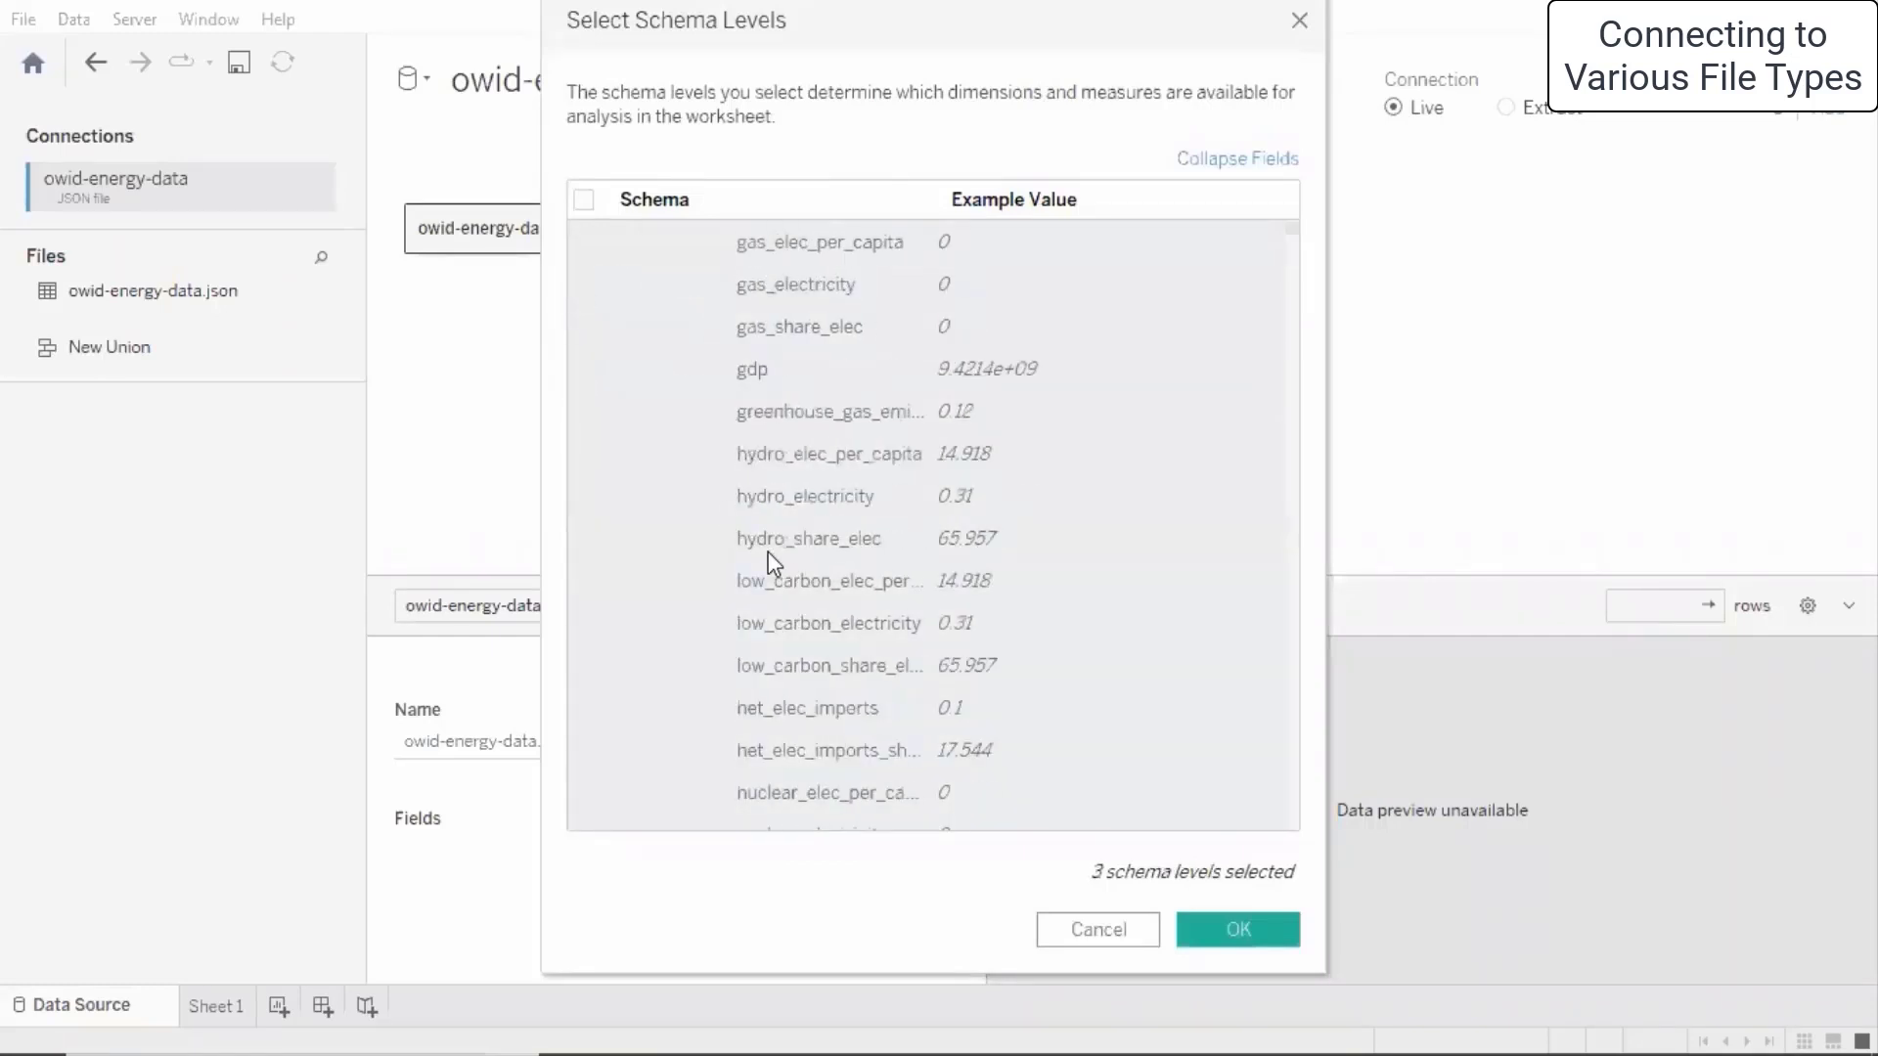
scroll(767, 552, down, 5)
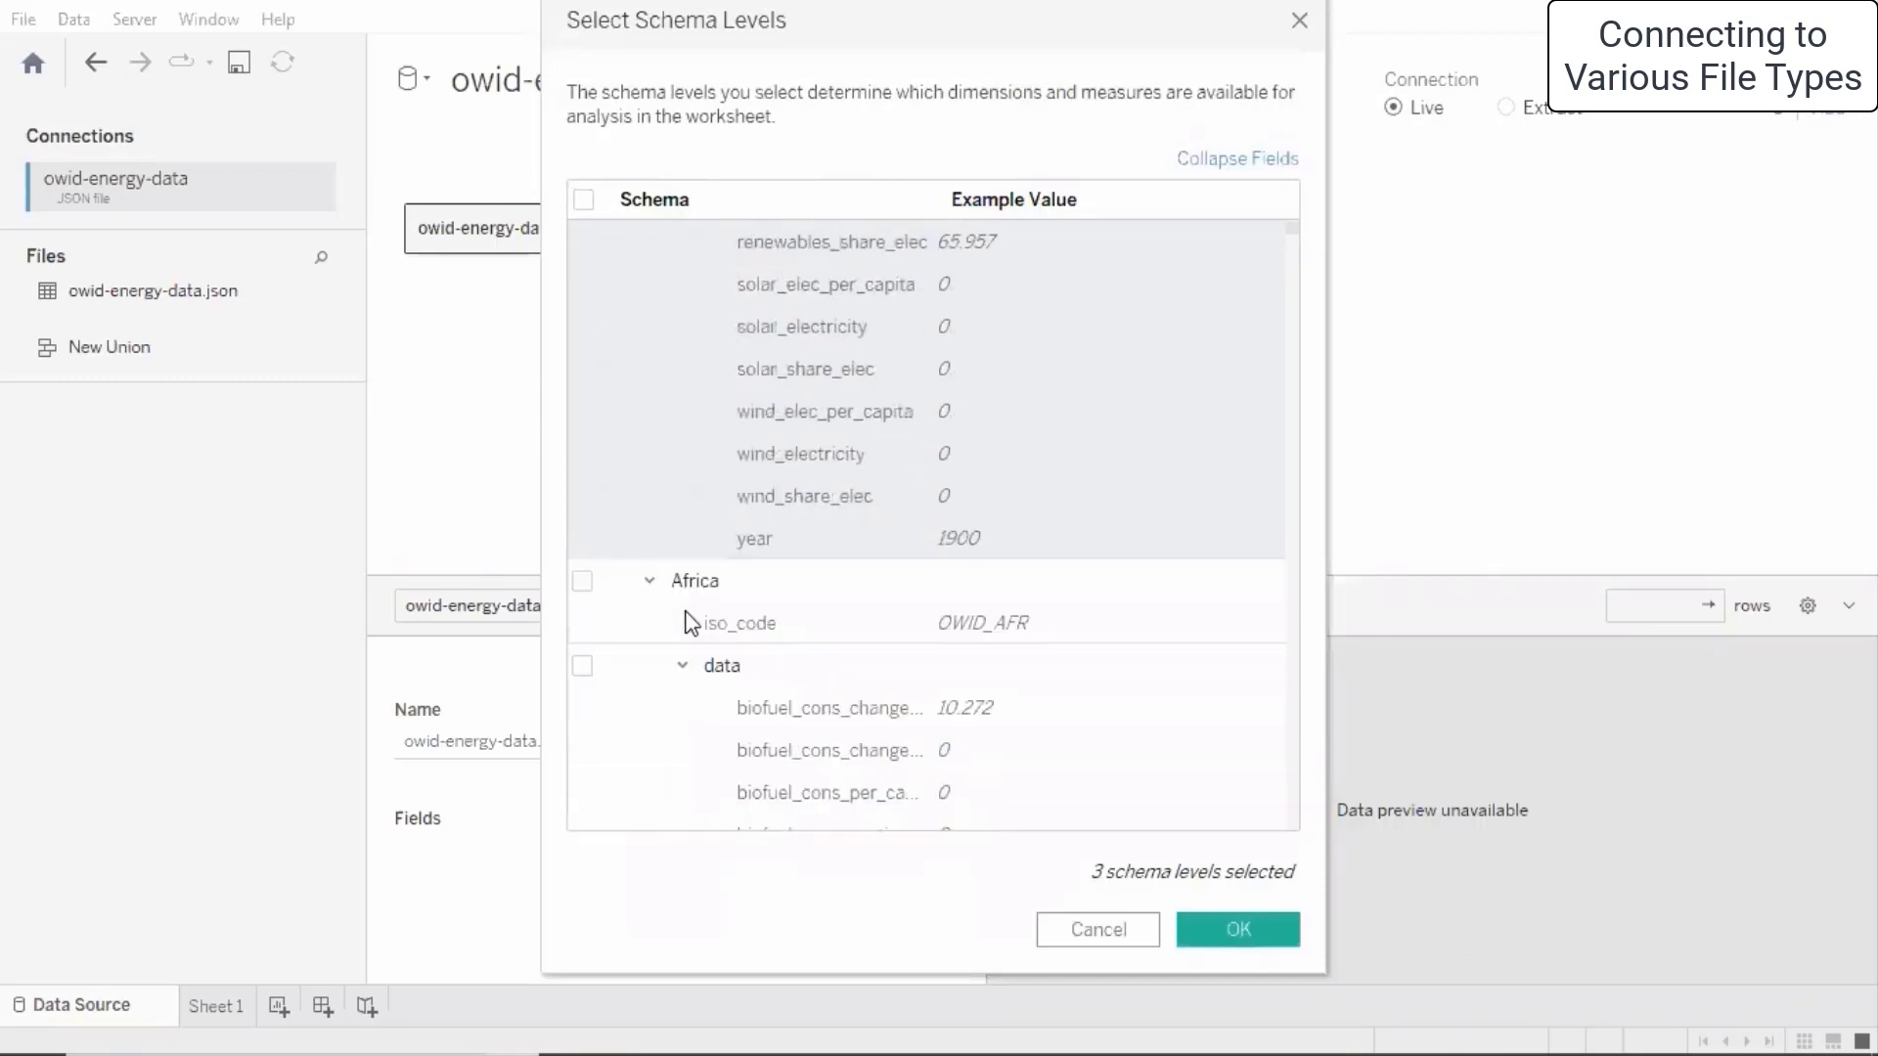
scroll(688, 607, down, 1)
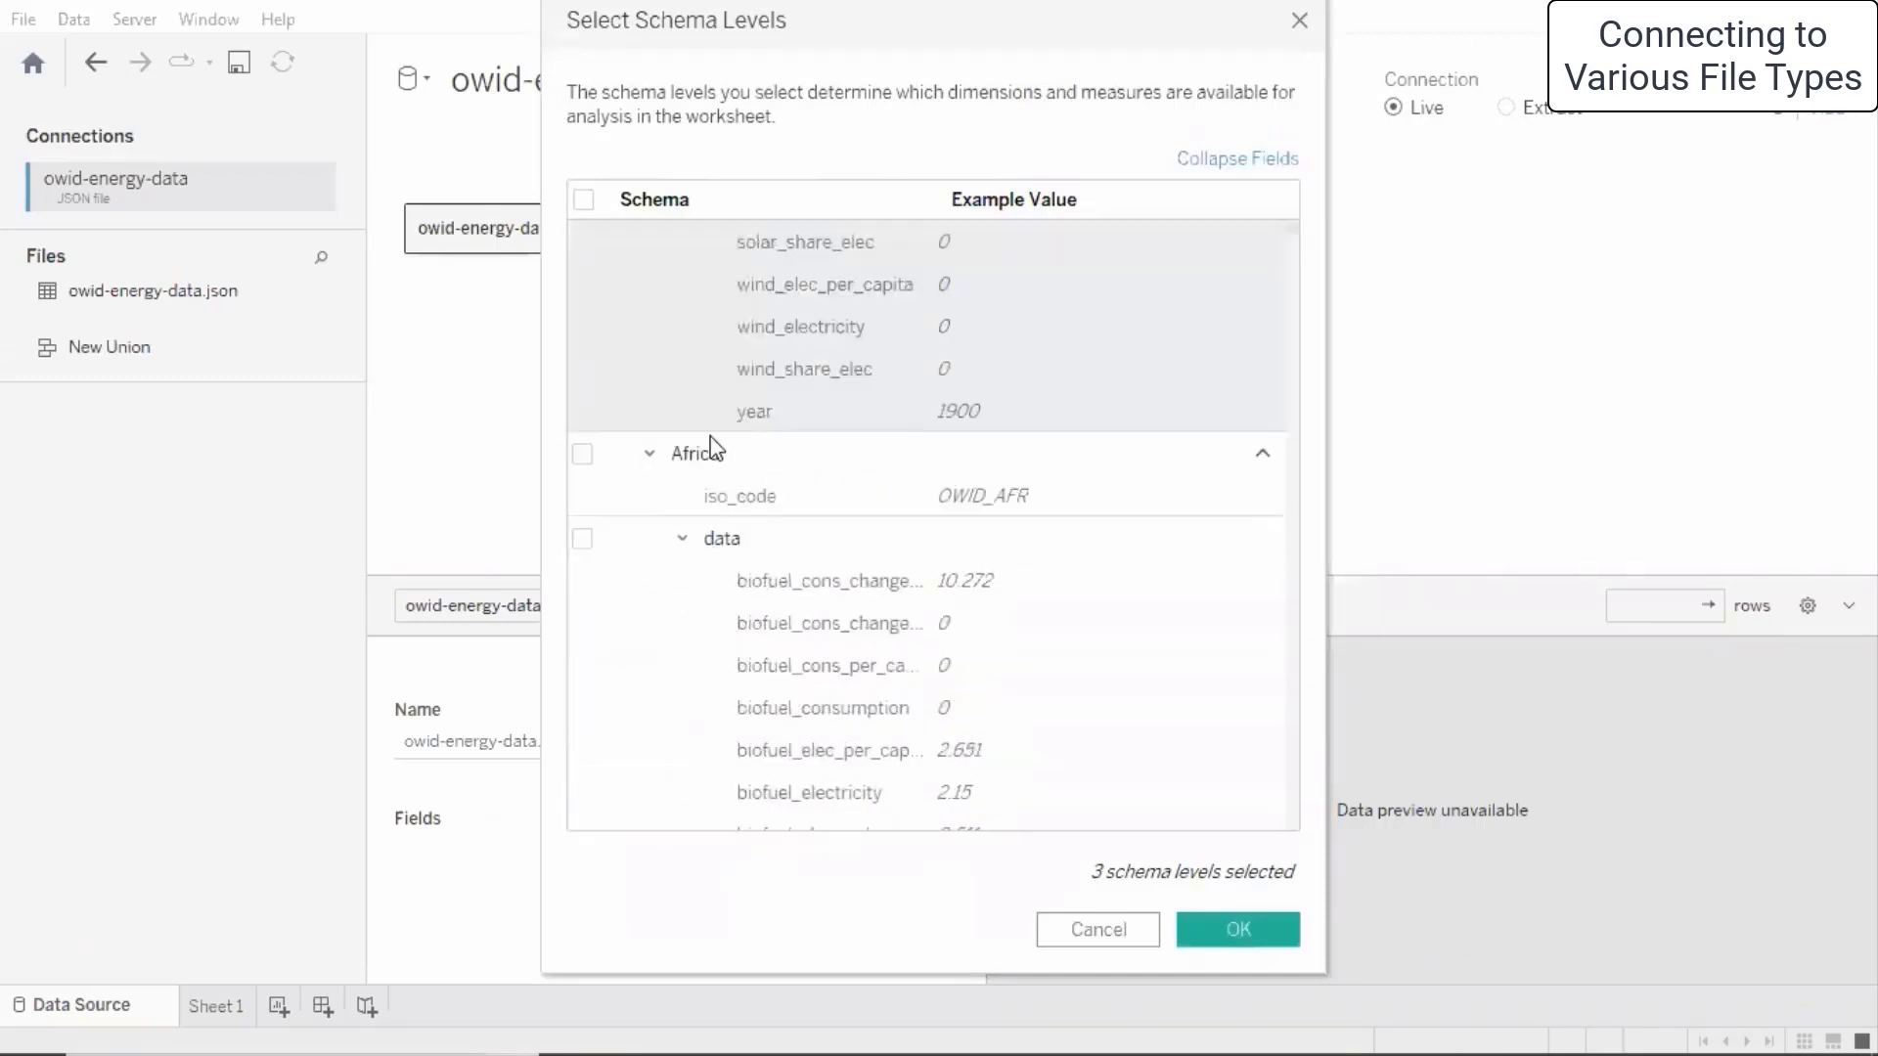
click(648, 455)
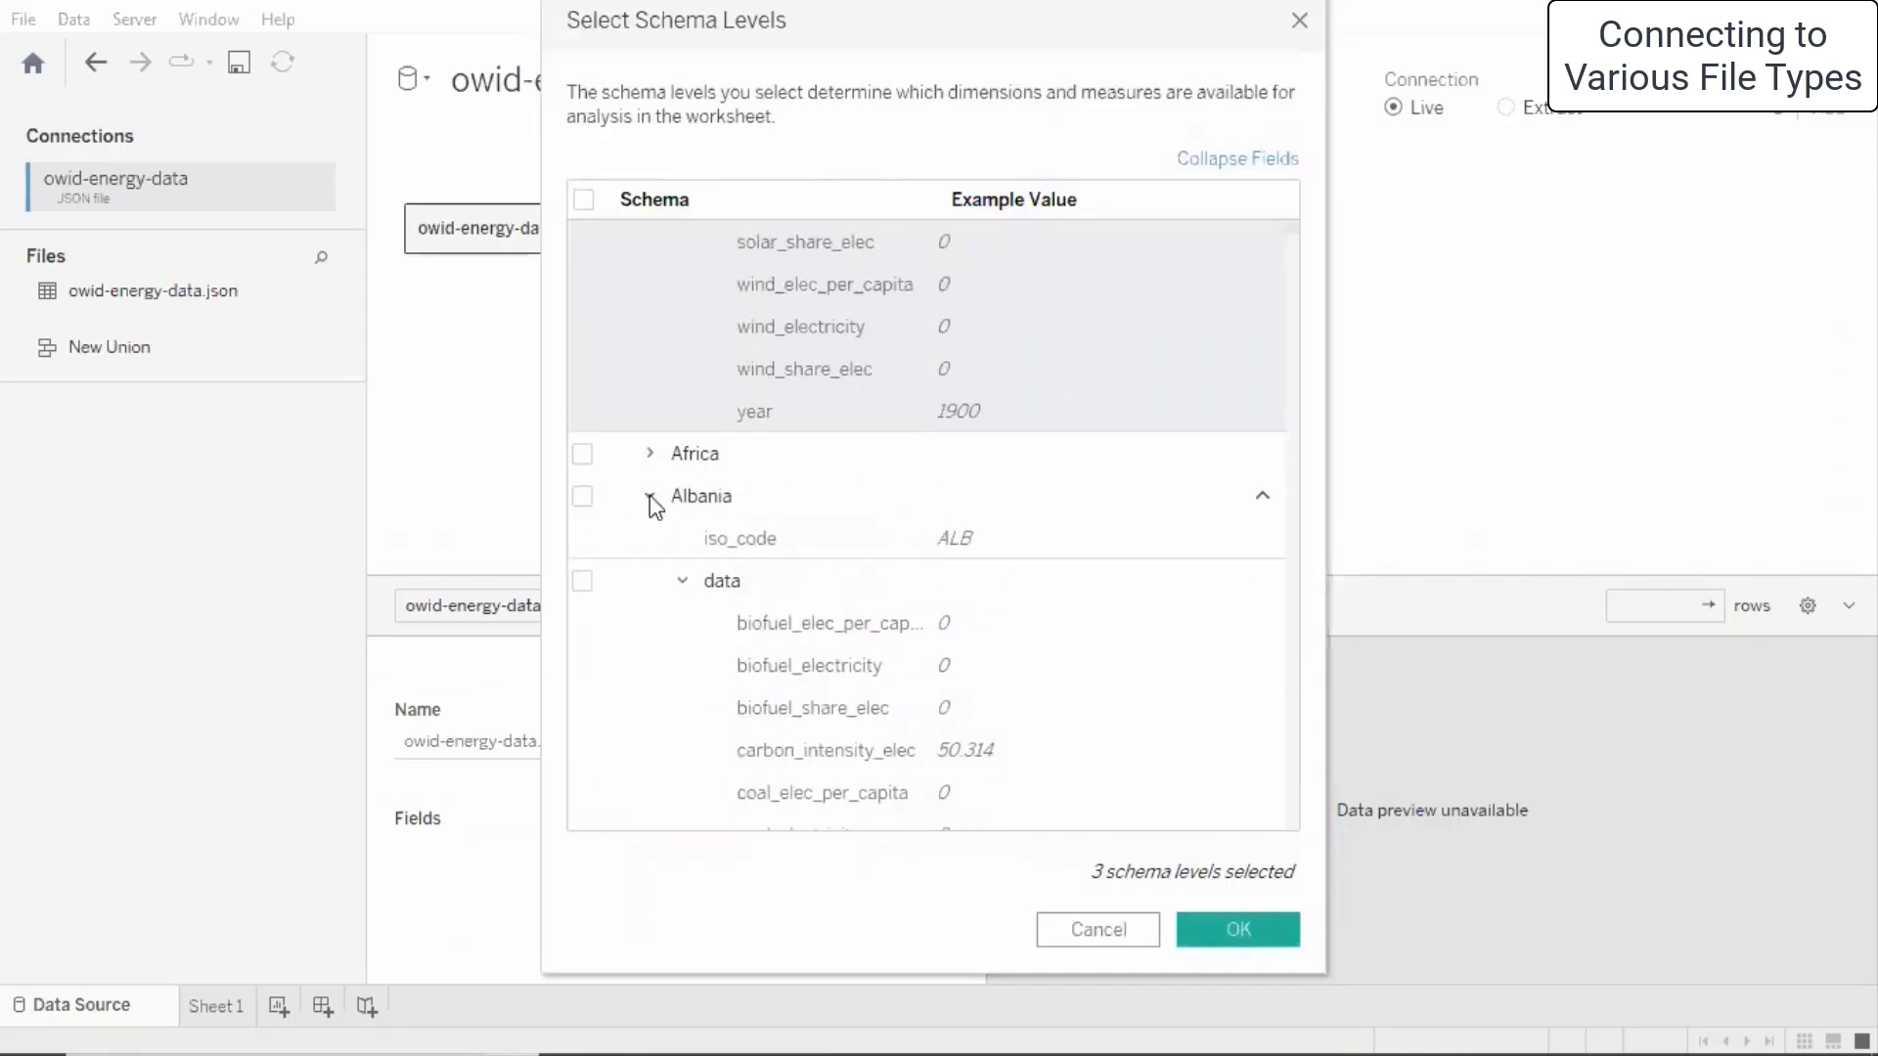
click(651, 497)
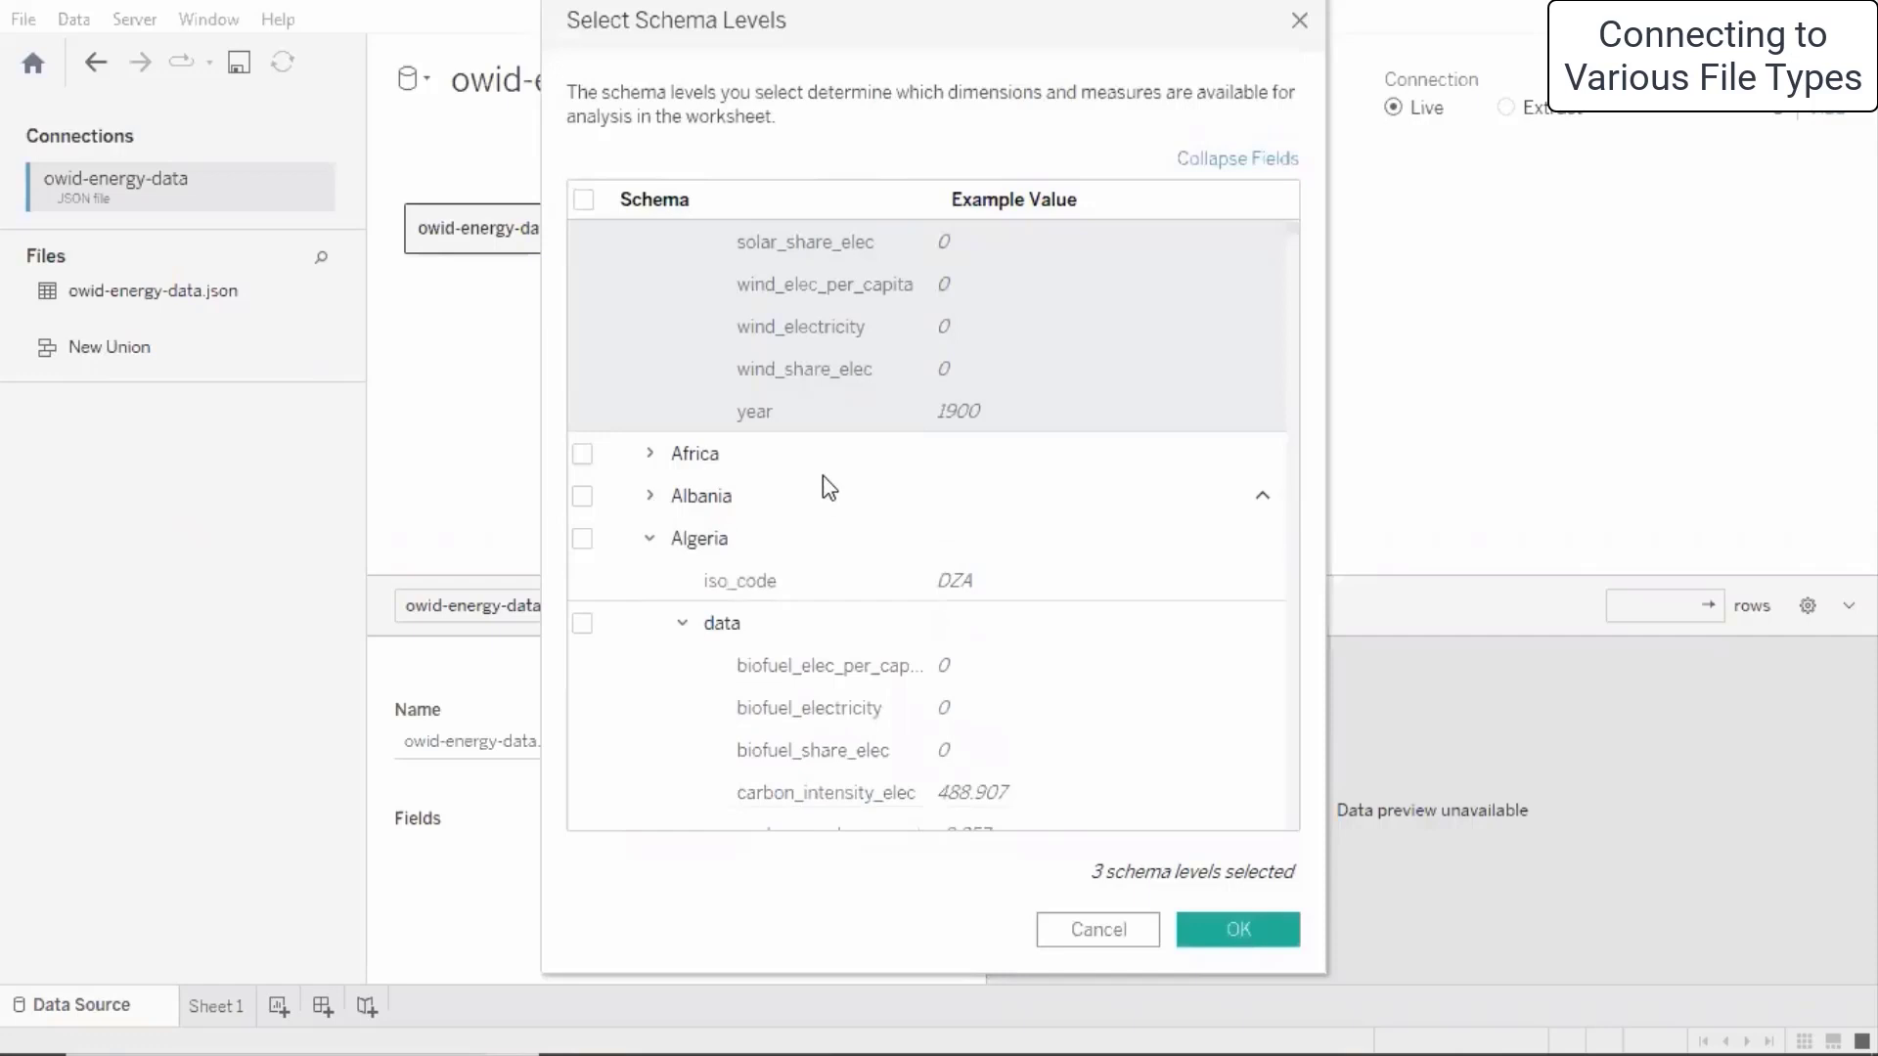
scroll(818, 473, up, 1)
scroll(817, 473, down, 9)
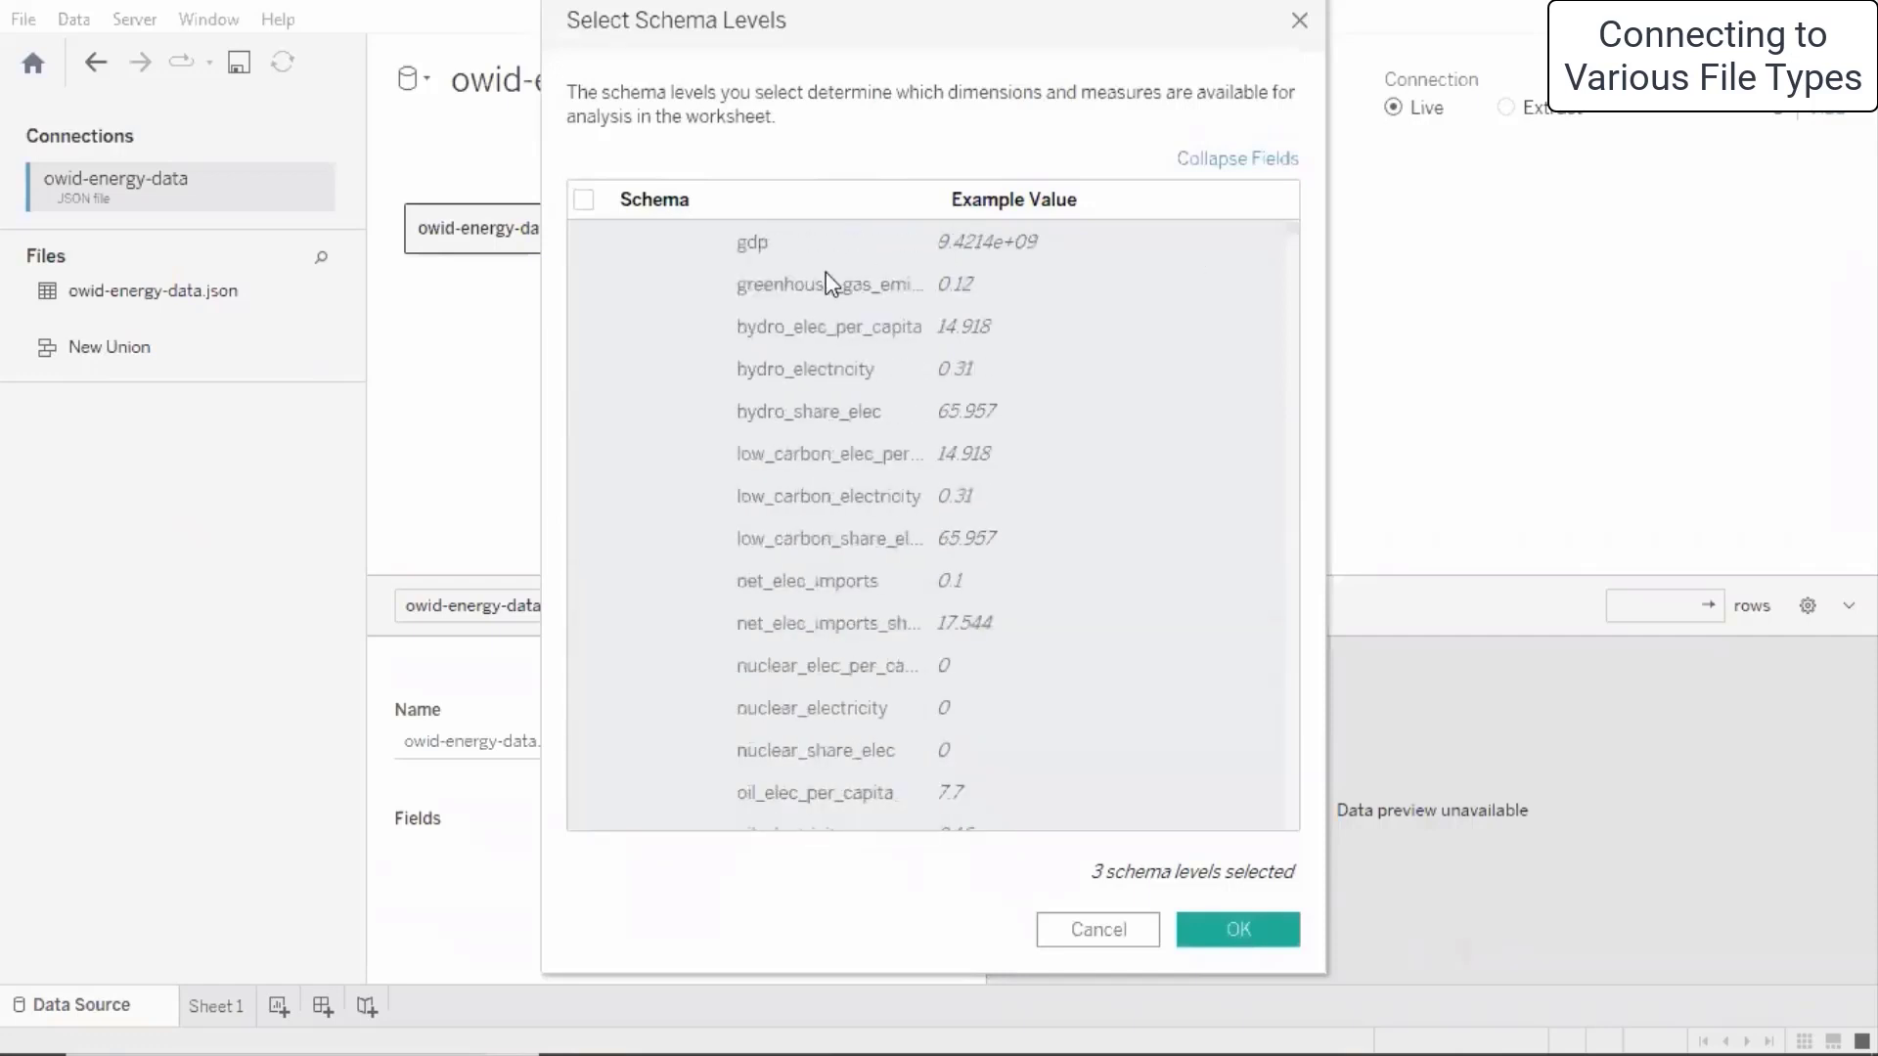
- Select all 483 schema levels and confirm them to load the fields
drag(1291, 229, 522, 182)
click(581, 201)
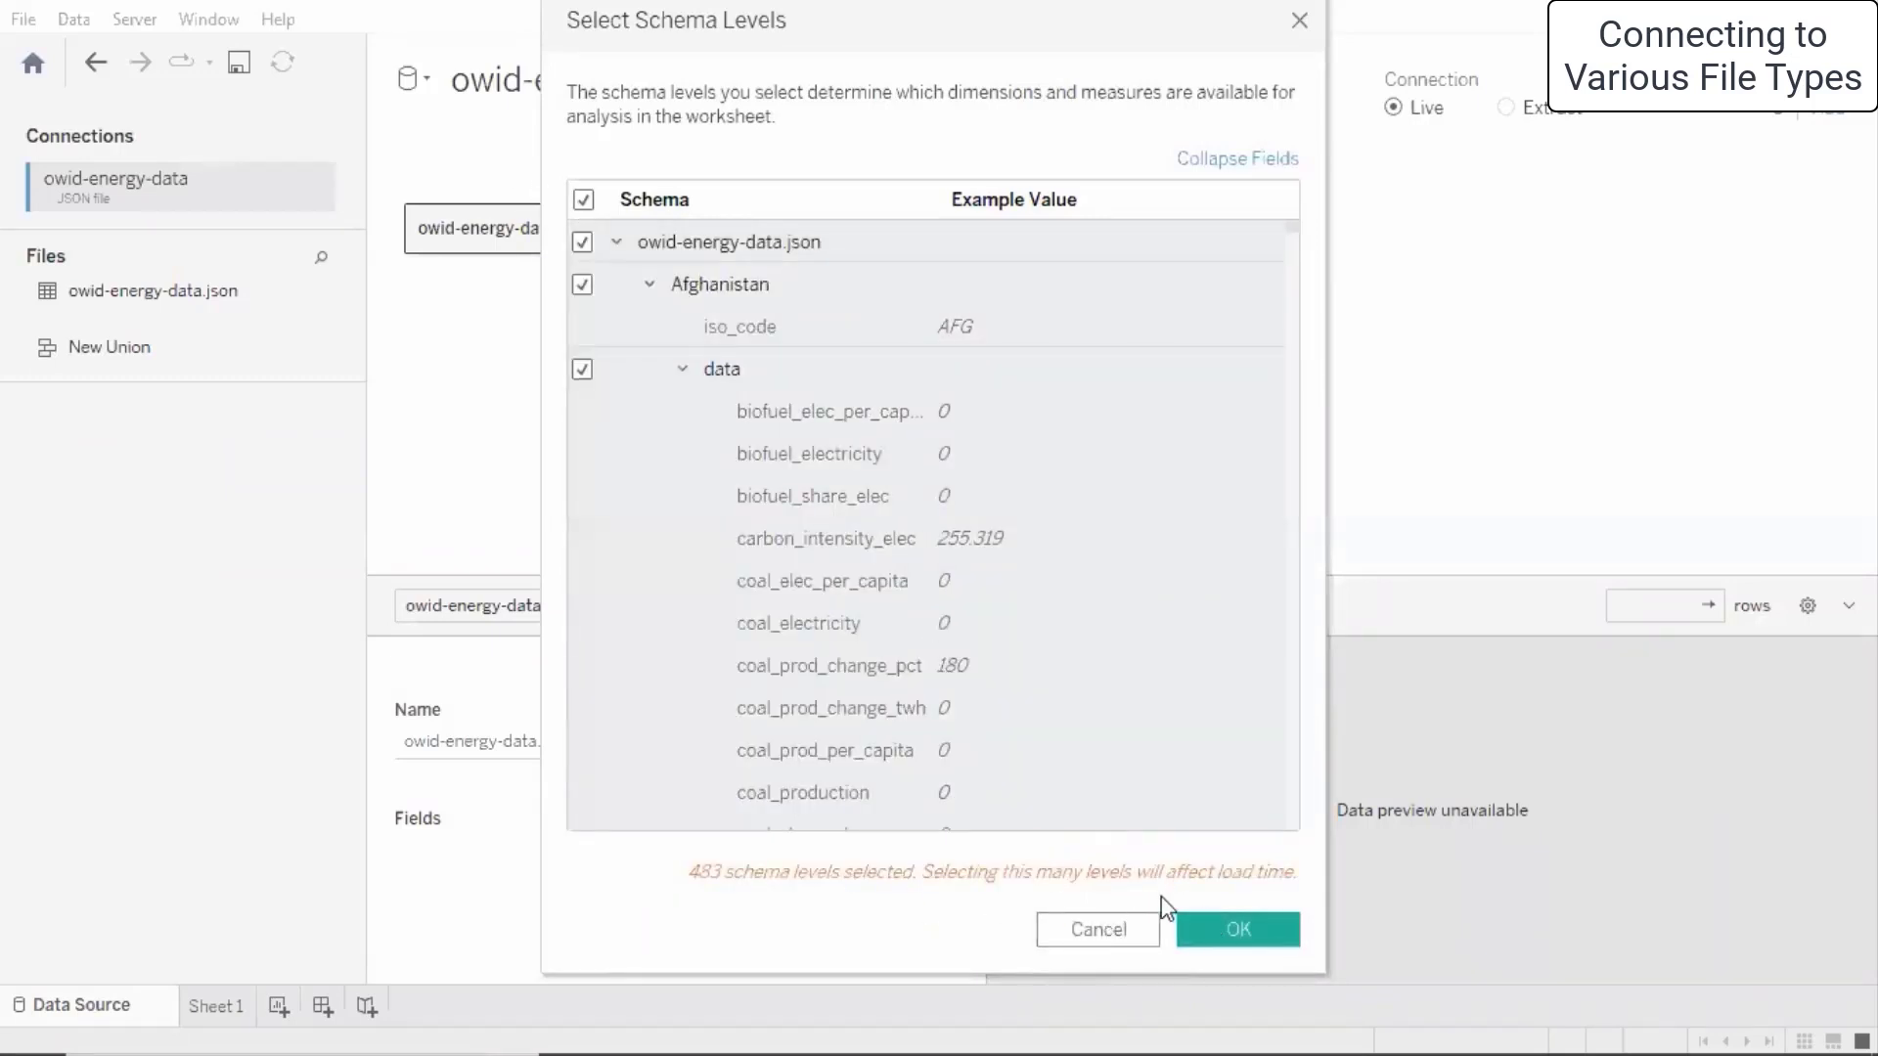
click(1235, 929)
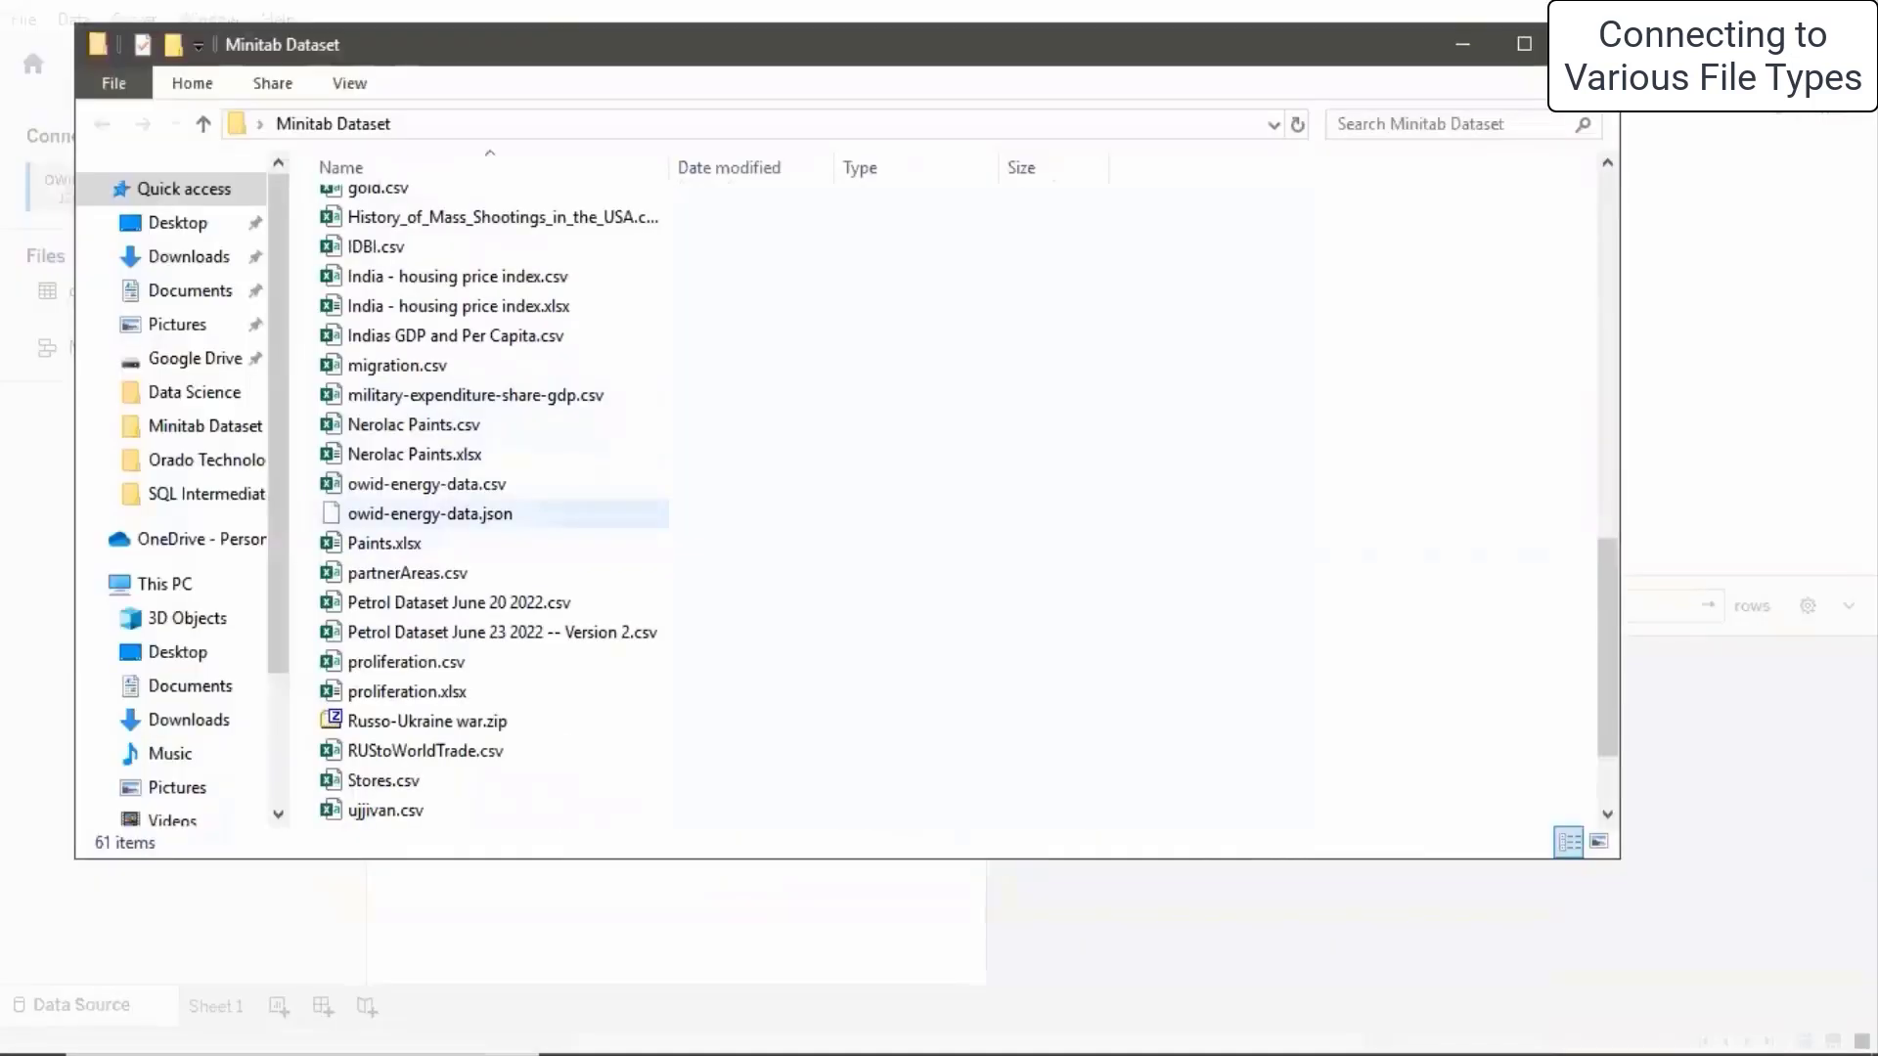
- Open owid-energy-data.json from the Minitab Dataset folder into Tableau
click(481, 516)
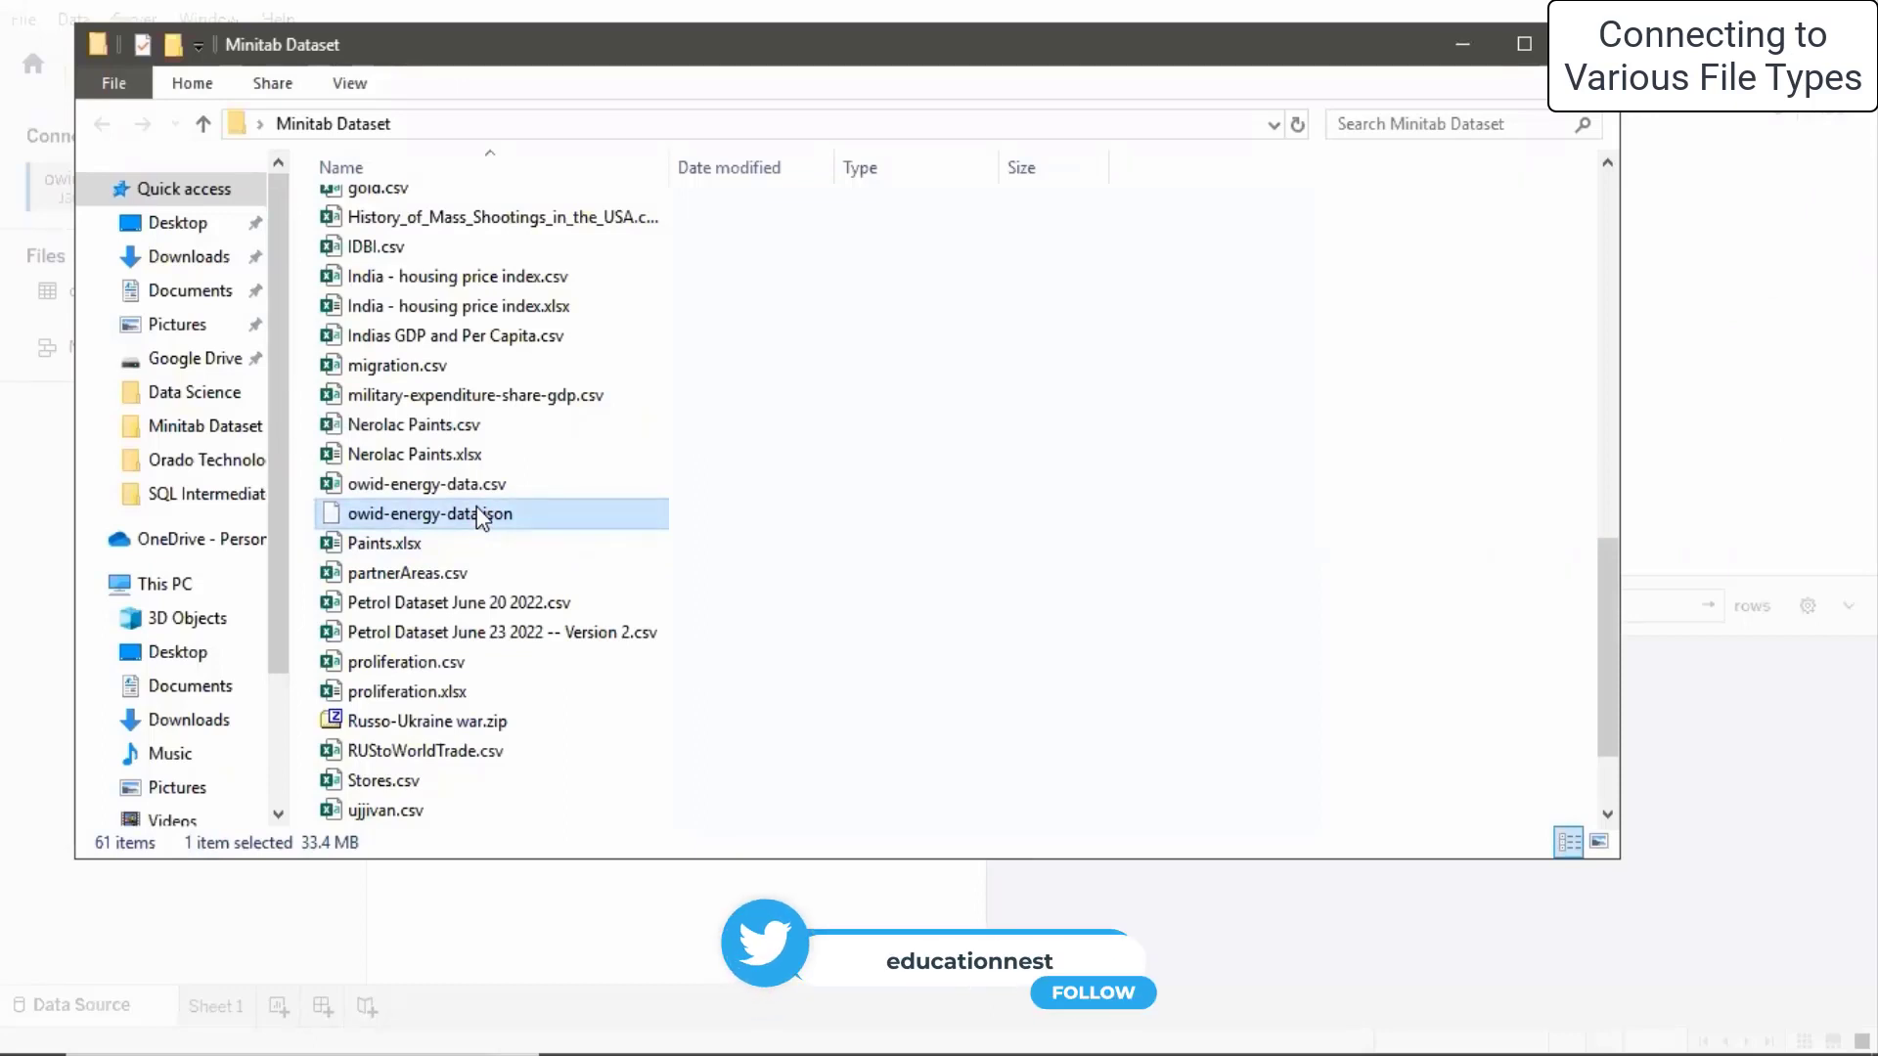
double_click(481, 517)
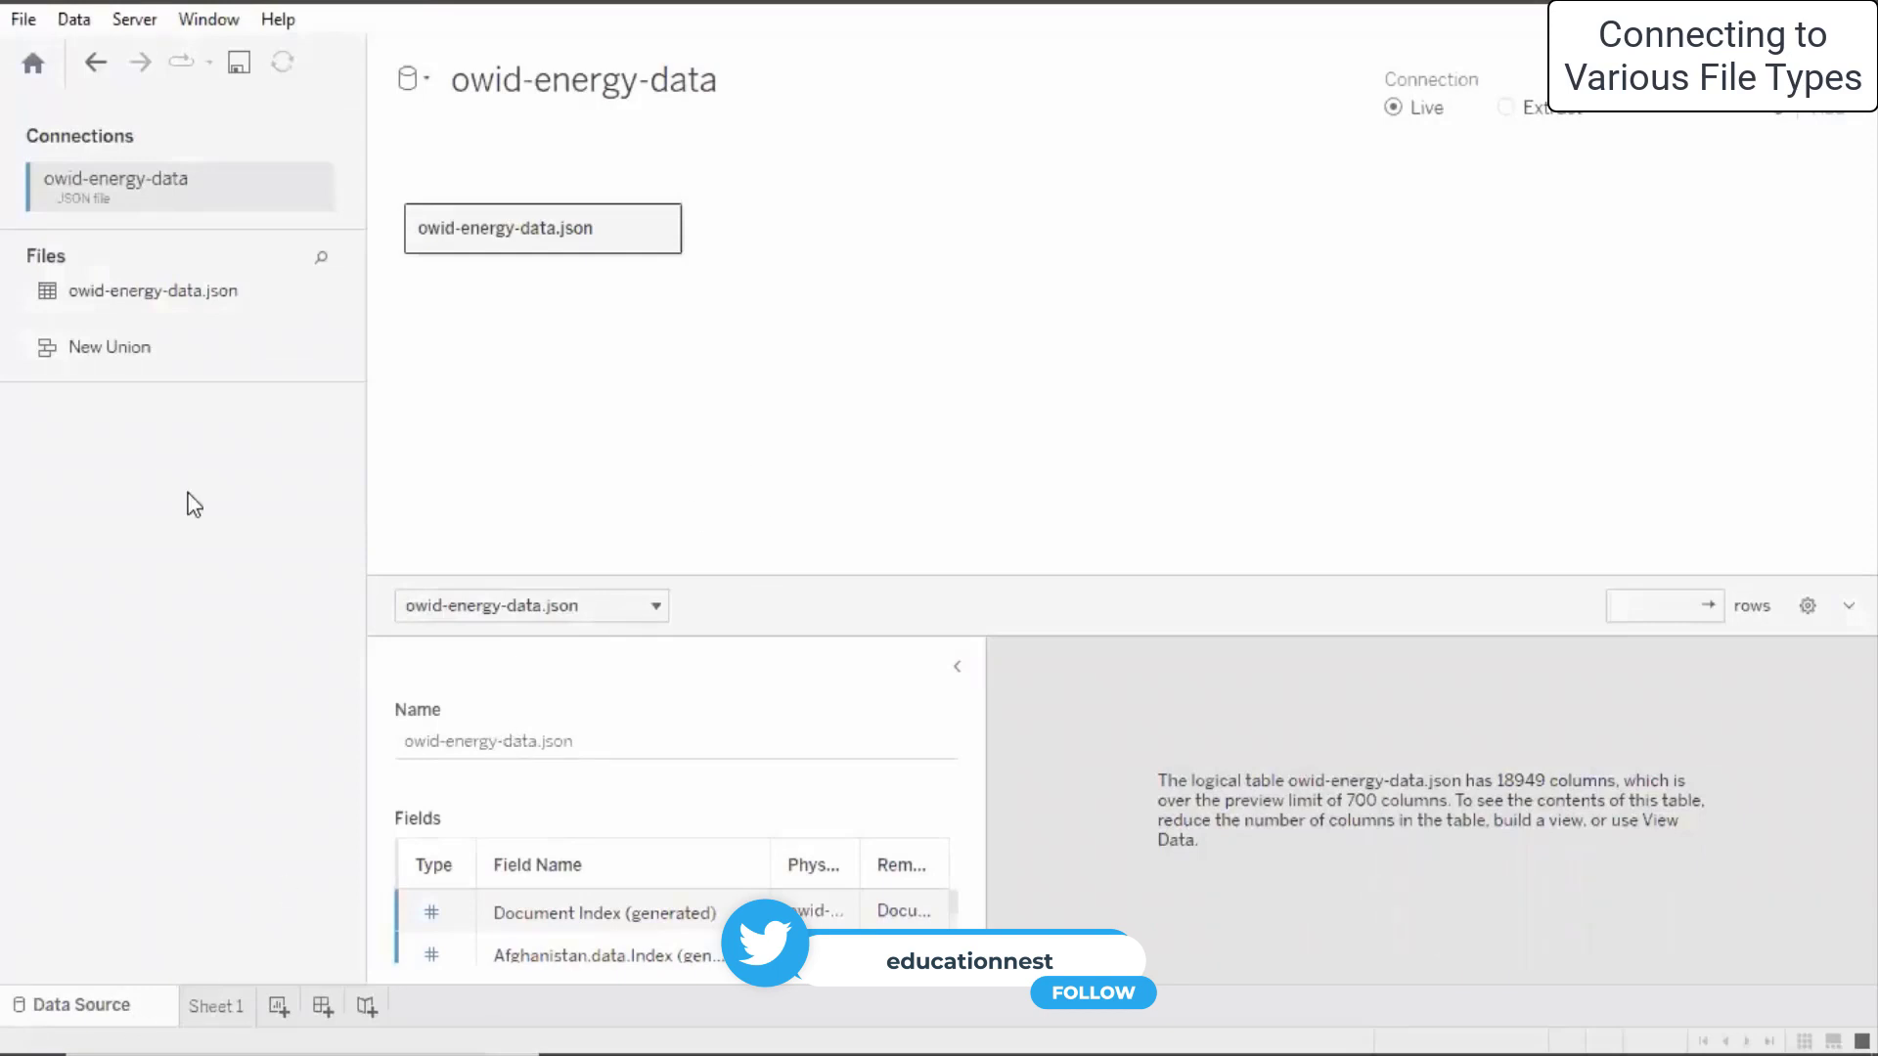
- Raise the canvas/grid splitter to reveal Afghanistan fields like biofuel electricity and carbon intensity
click(78, 17)
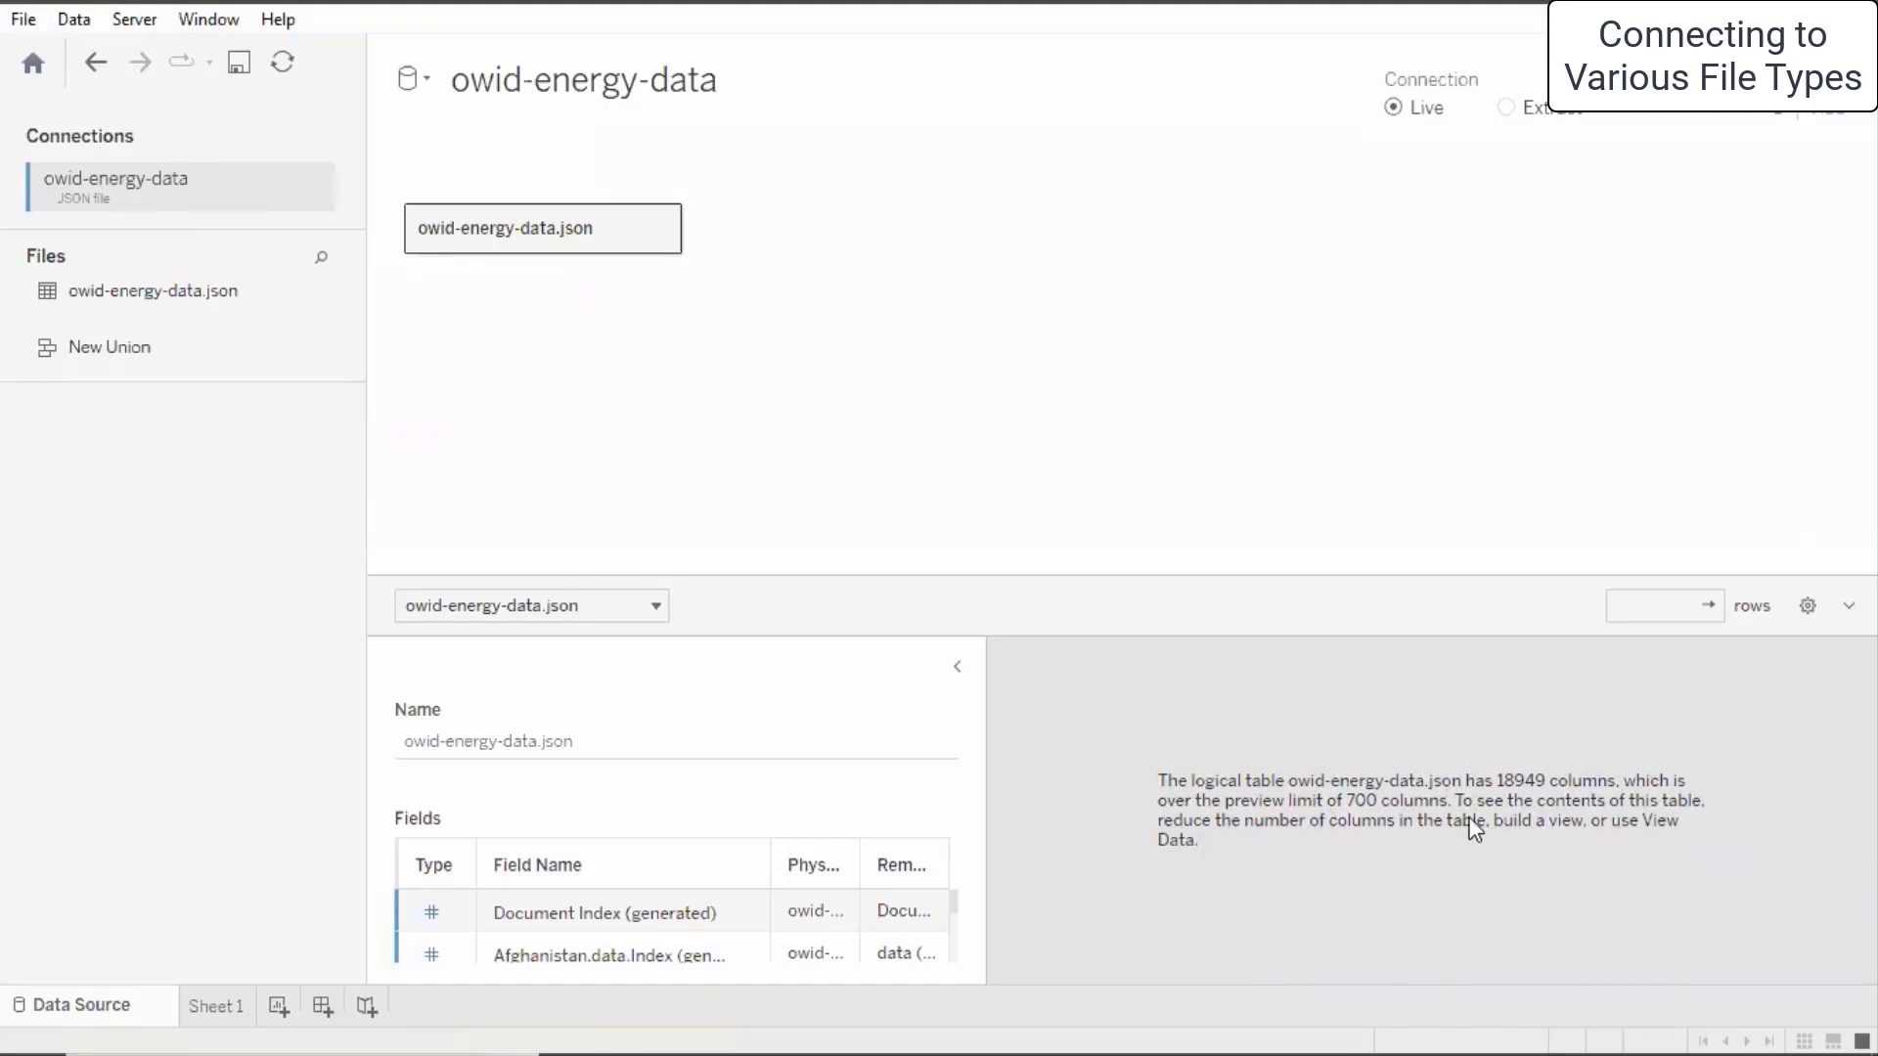
drag(1086, 574, 1065, 332)
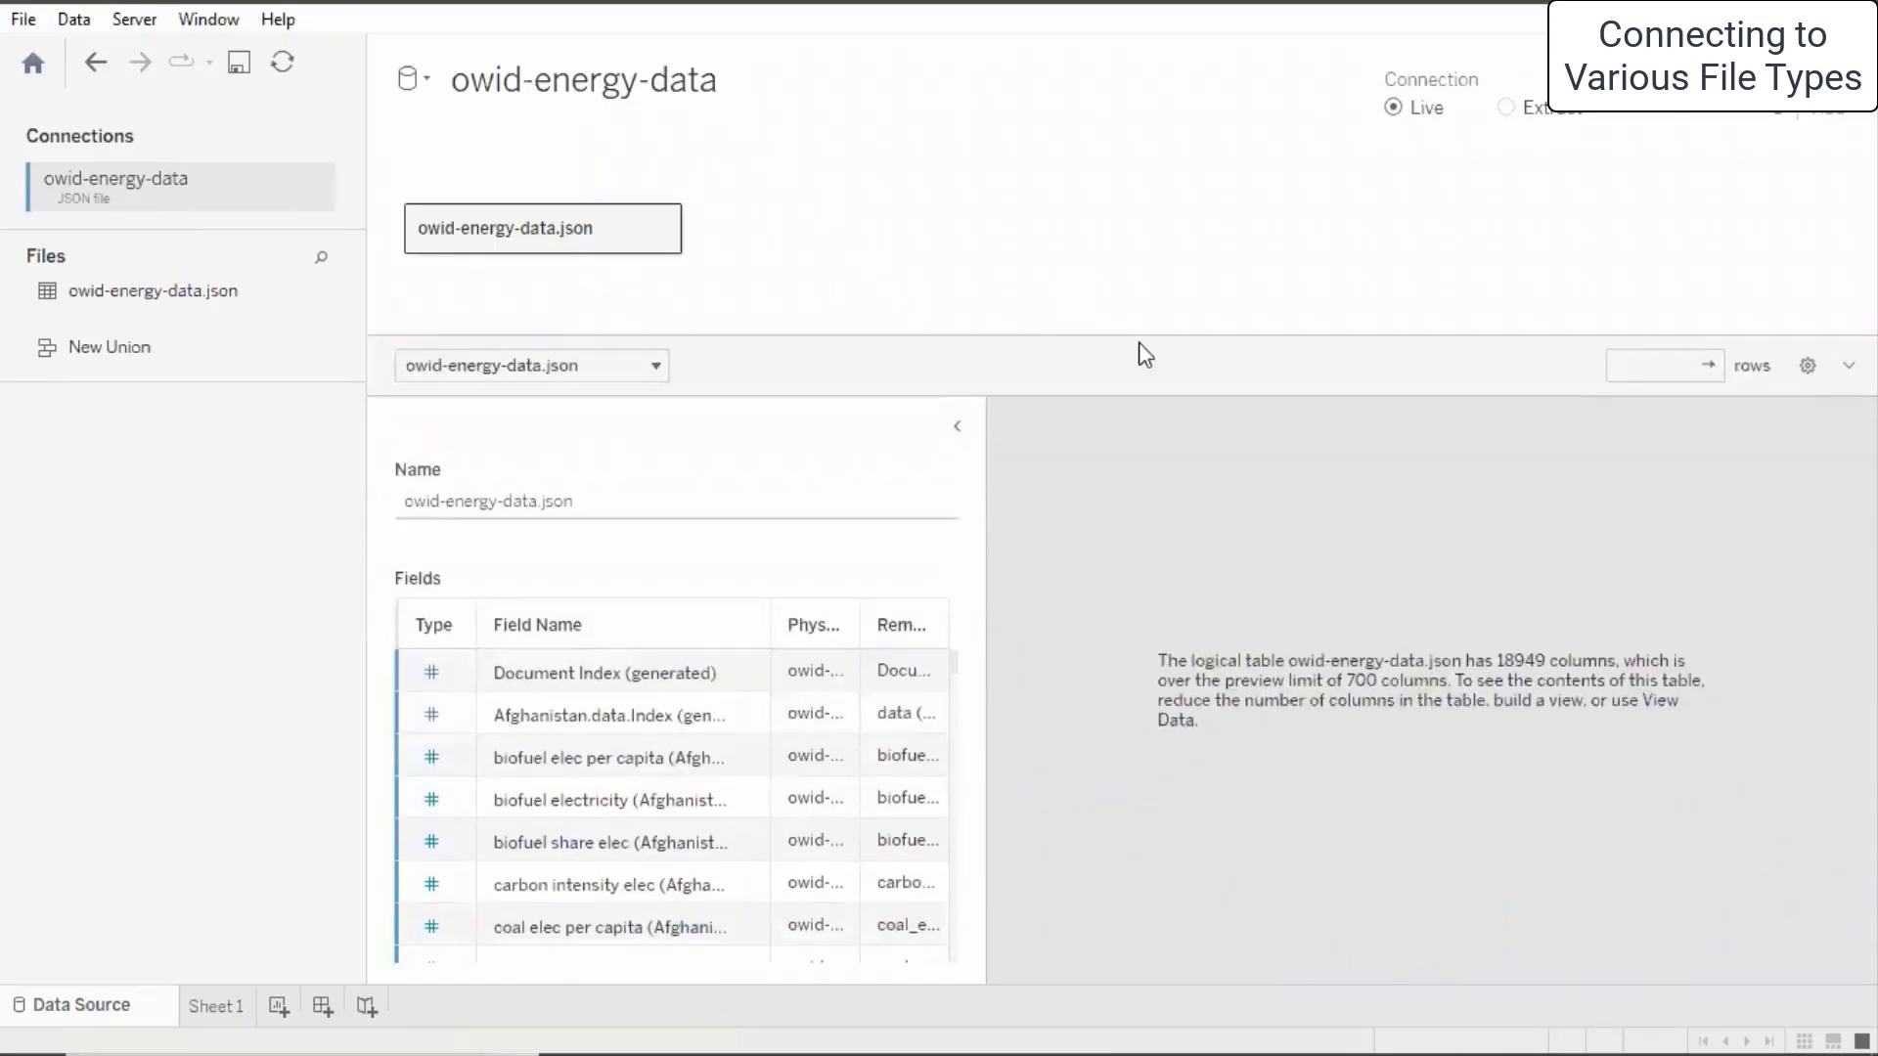